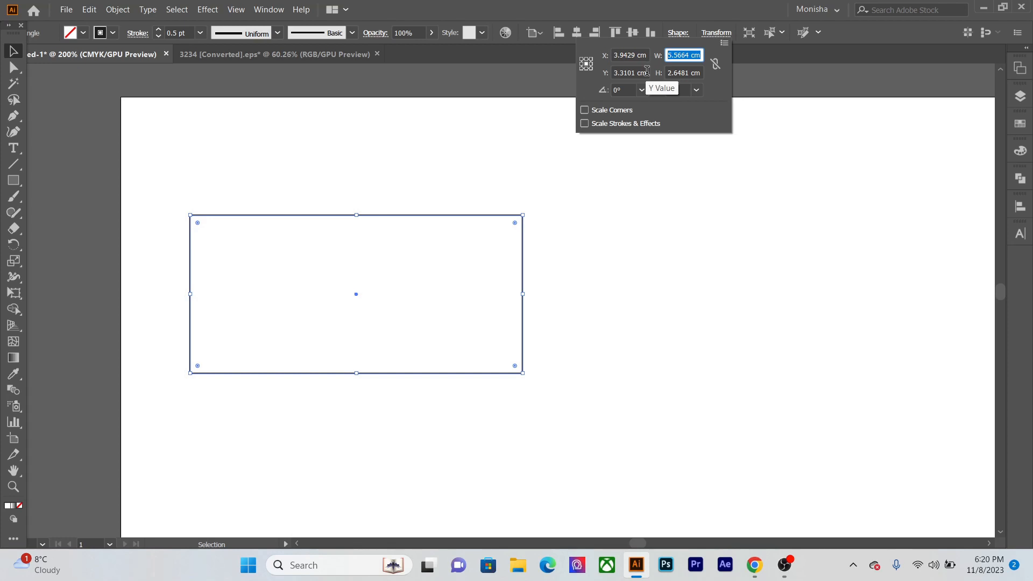
- Set the rectangle's size to 9 cm wide by 5 cm high and move it fully onto the artboard
text(9)
key(Tab)
text(5)
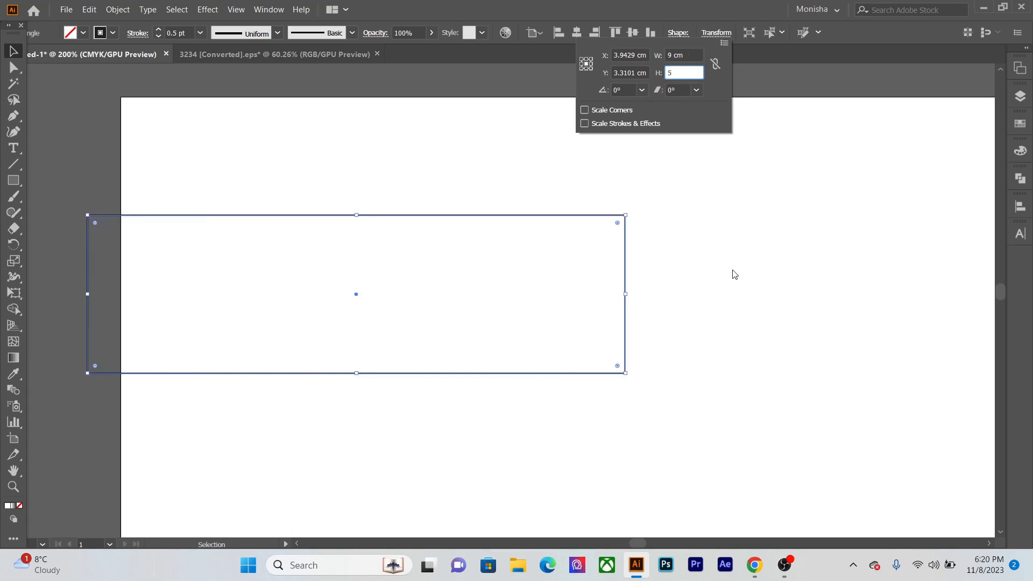
key(Return)
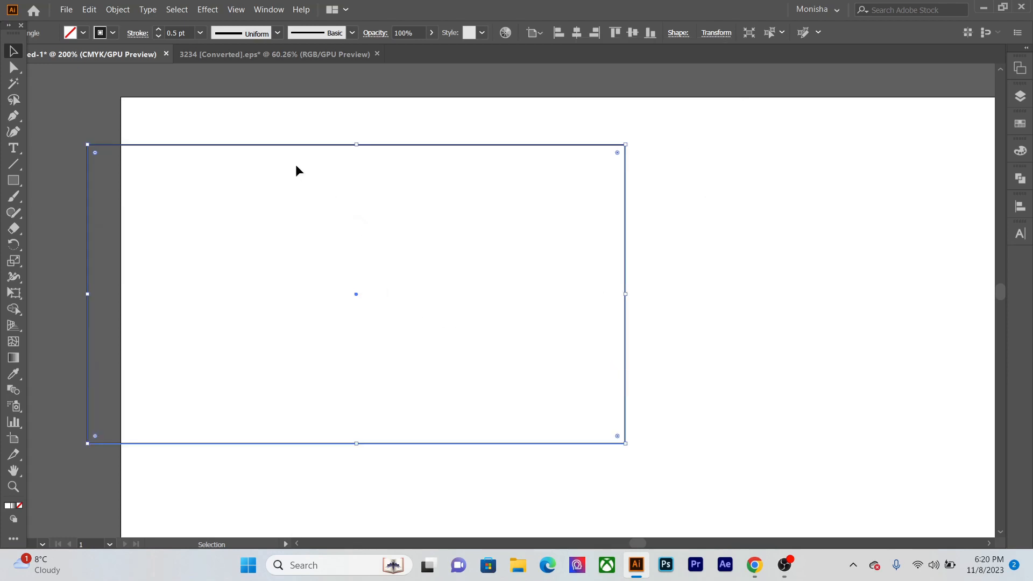
drag(305, 150, 442, 162)
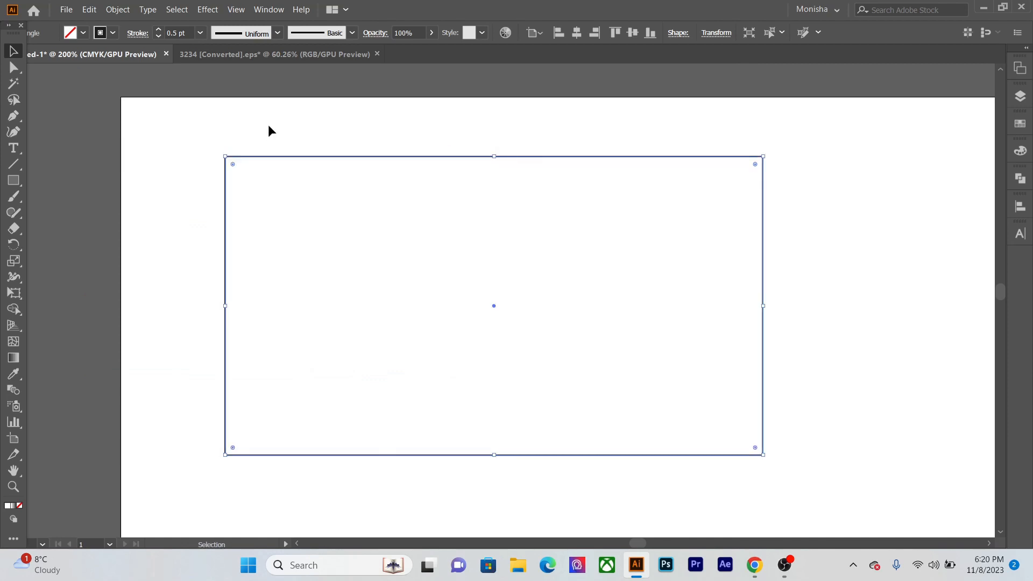
drag(266, 120, 412, 234)
click(563, 108)
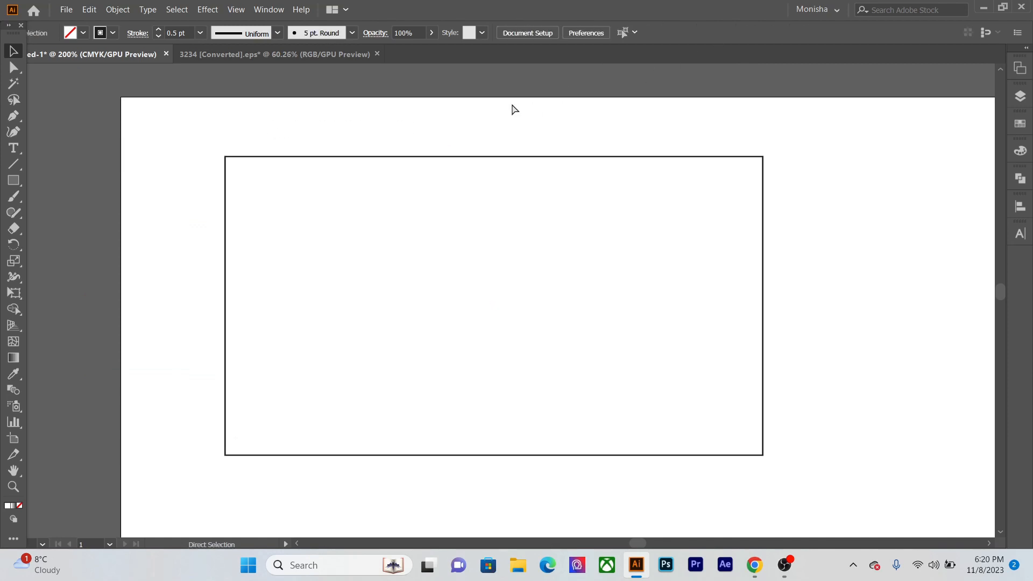
- Show the rulers and select centimeters as their unit
key(ctrl+r)
right_click(431, 69)
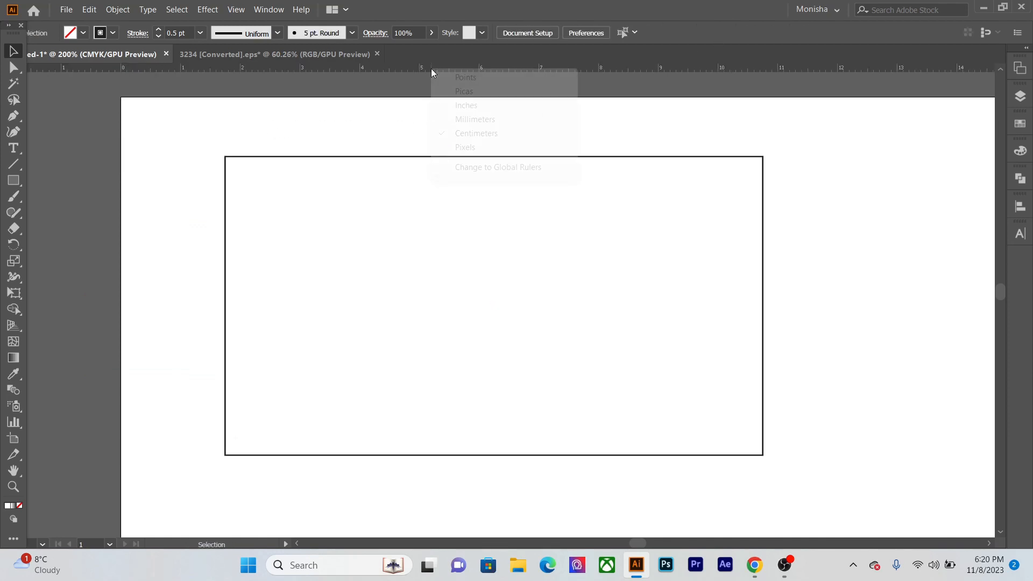
click(467, 135)
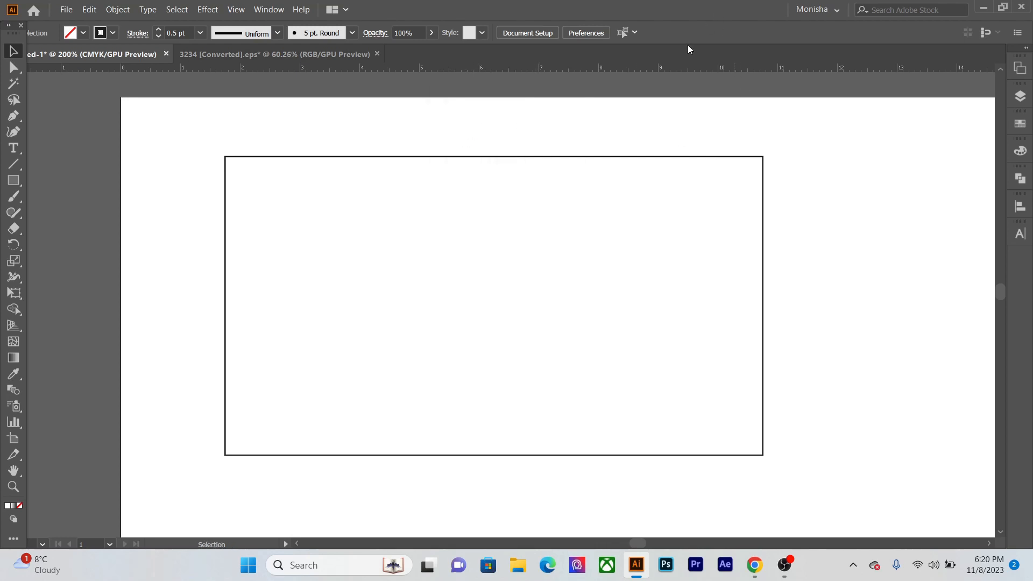
- Check the rectangle's width and height in its transform settings
key(ctrl+a)
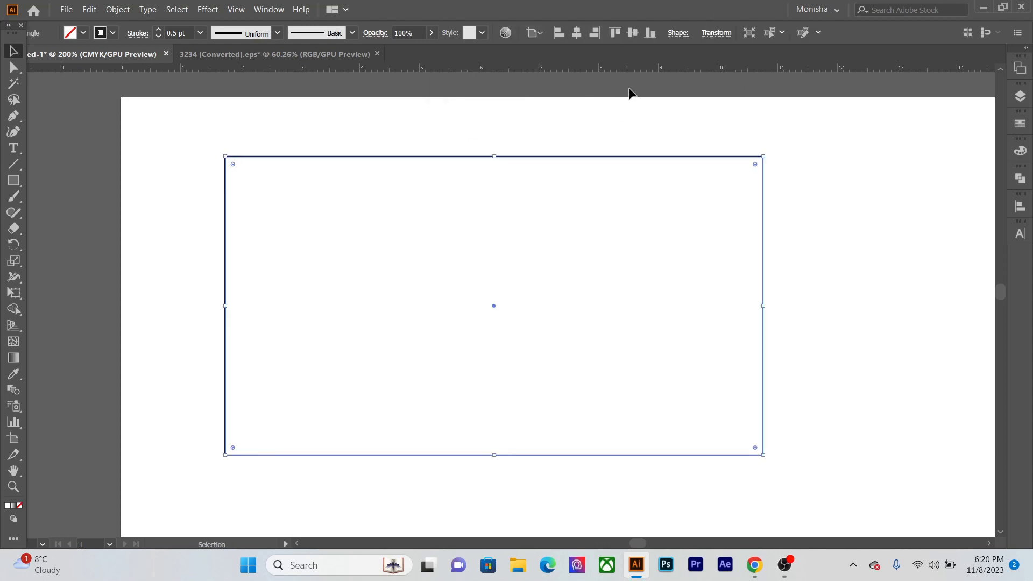
click(715, 34)
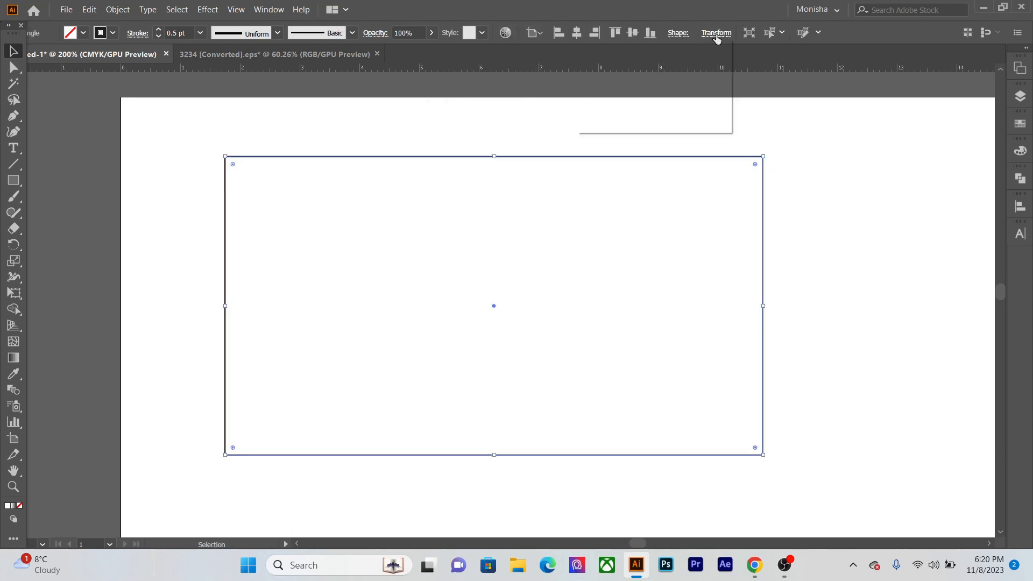
click(854, 241)
click(855, 241)
- Shift the rectangle slightly down on the artboard
scroll(332, 353, down, 1)
drag(282, 320, 248, 313)
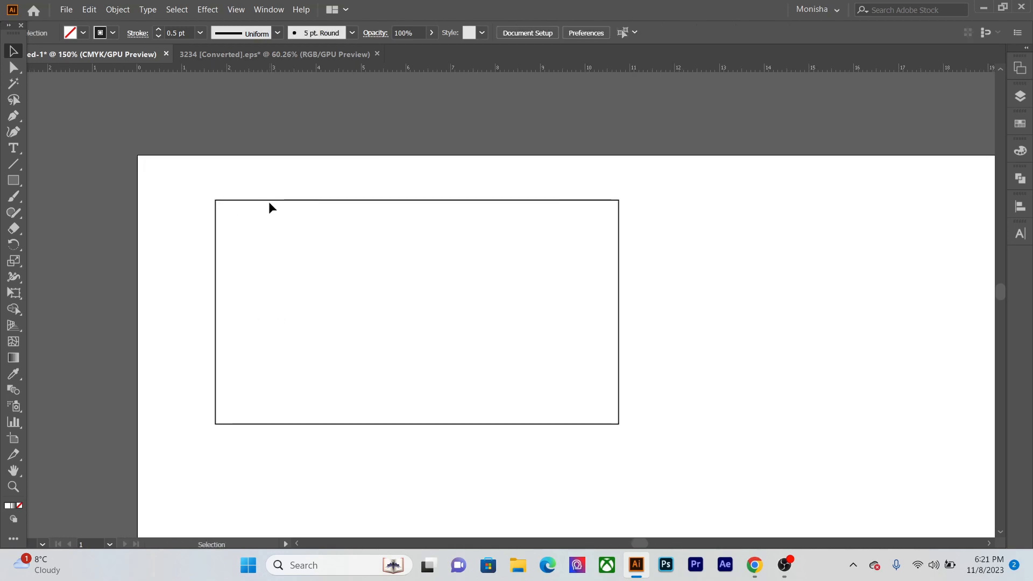
drag(270, 203, 270, 210)
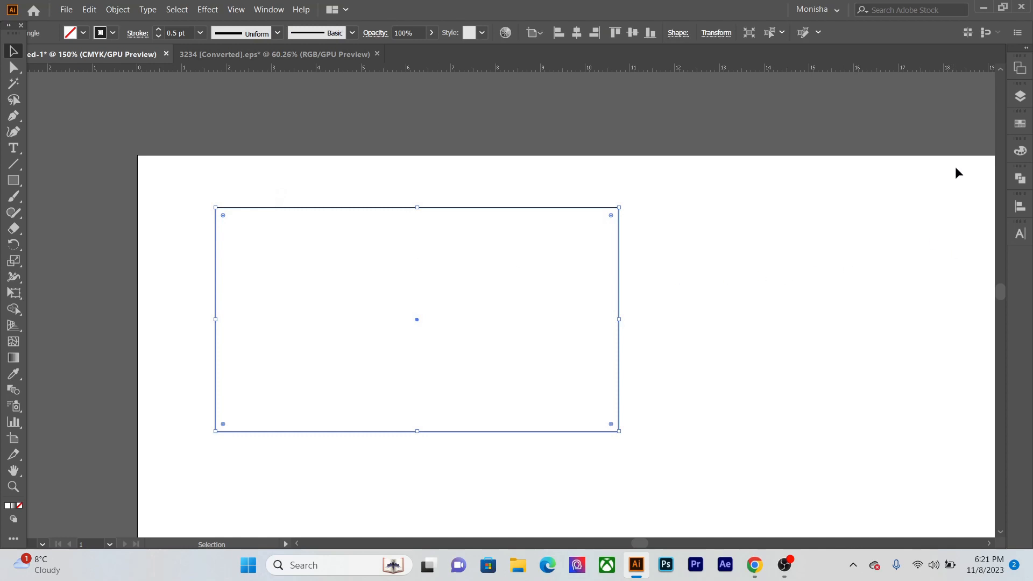
- Rename Layer 1 to Front
click(1020, 97)
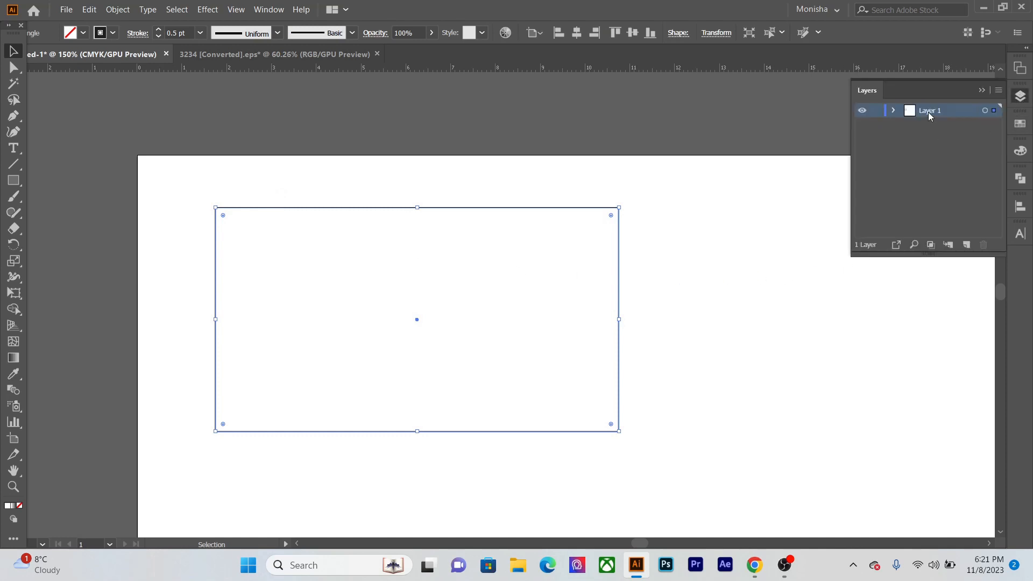
double_click(928, 114)
text(F)
text(rotn)
key(Return)
click(863, 337)
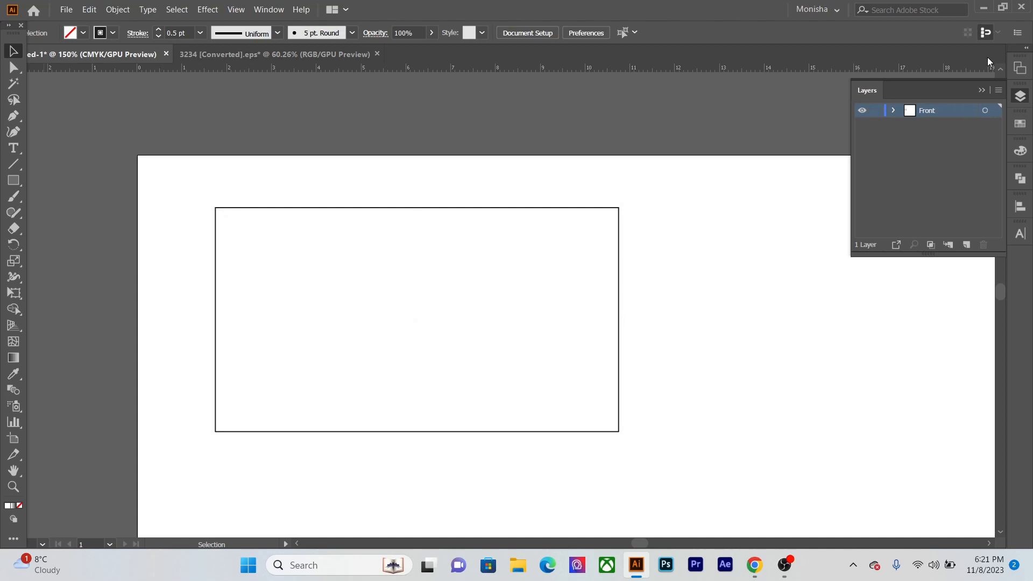
click(982, 90)
- Open the PANTONE+ Solid Coated color book for the selected rectangle, enlarge it and place it beside the shape
drag(423, 313, 419, 302)
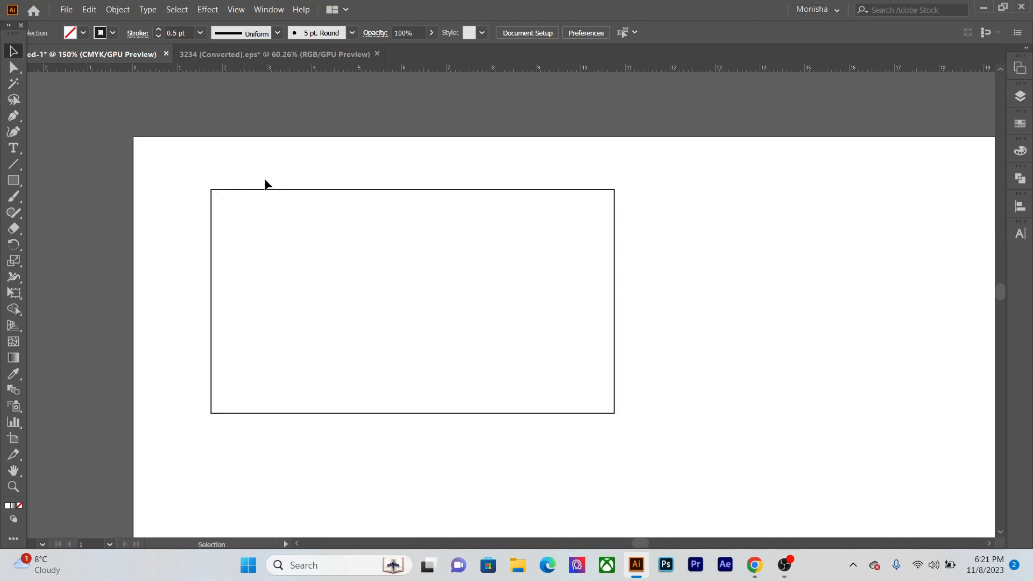
drag(264, 184, 362, 277)
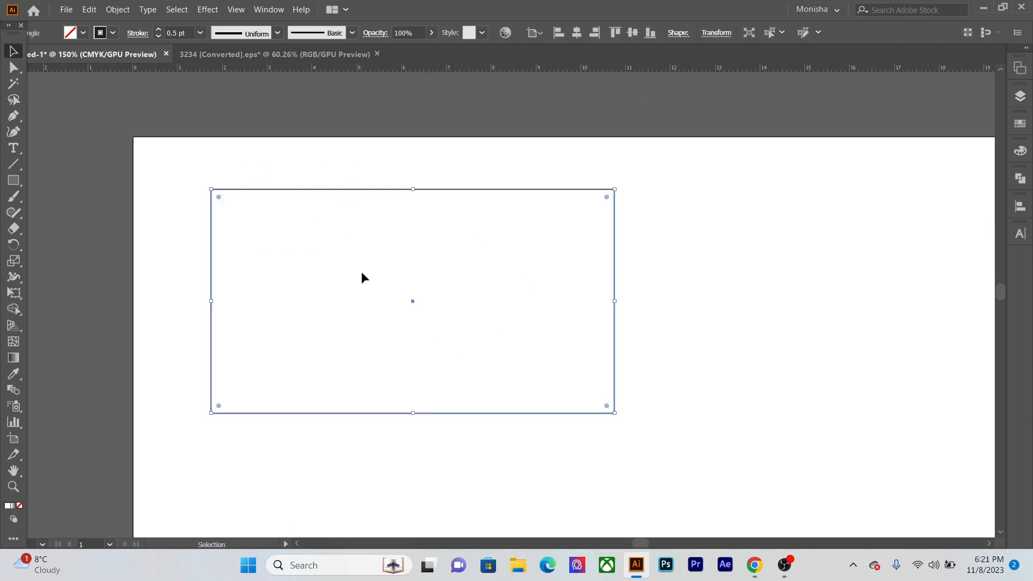
click(1021, 151)
click(982, 146)
click(1020, 124)
click(862, 272)
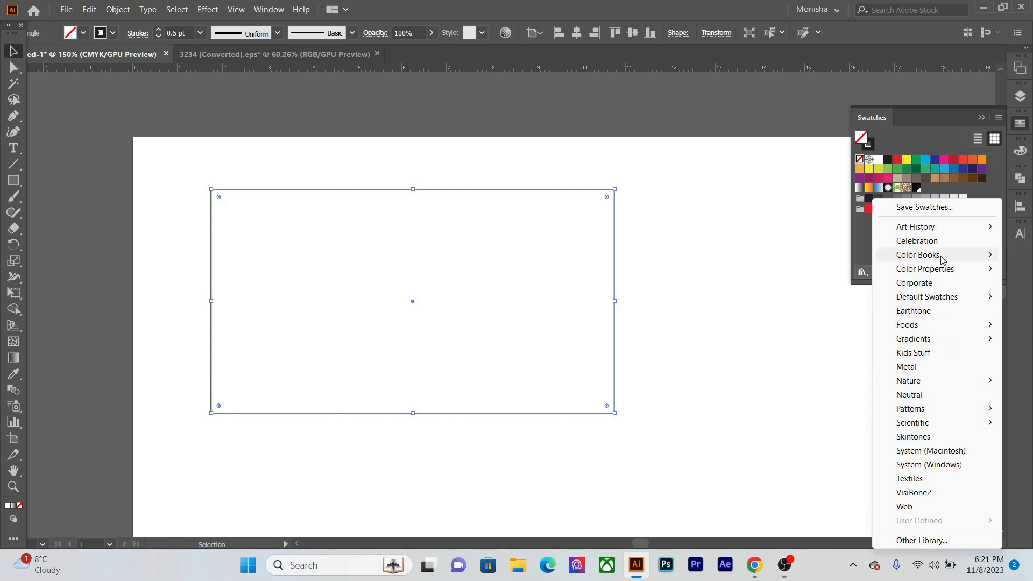
mouse_move(942, 259)
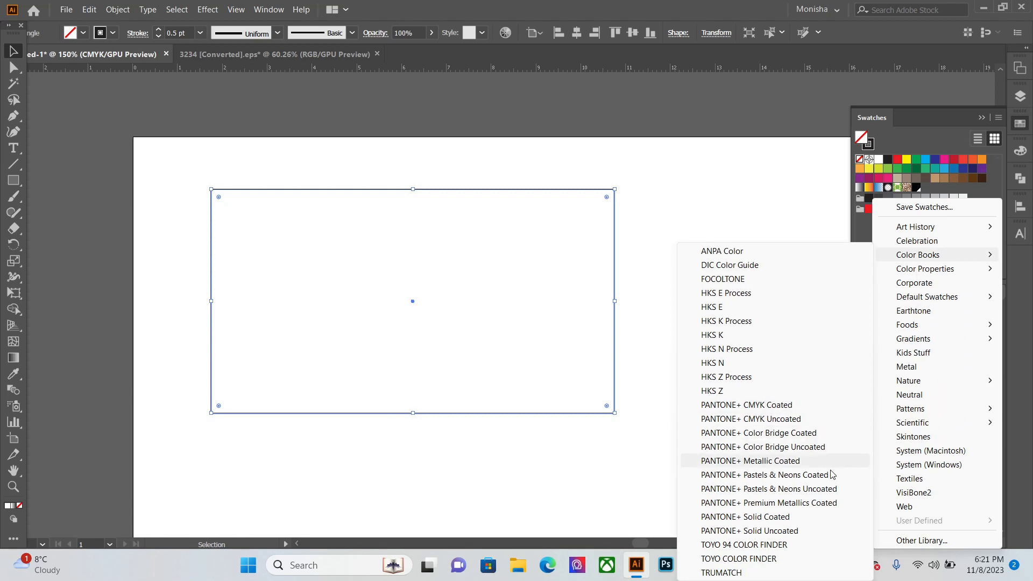
click(831, 518)
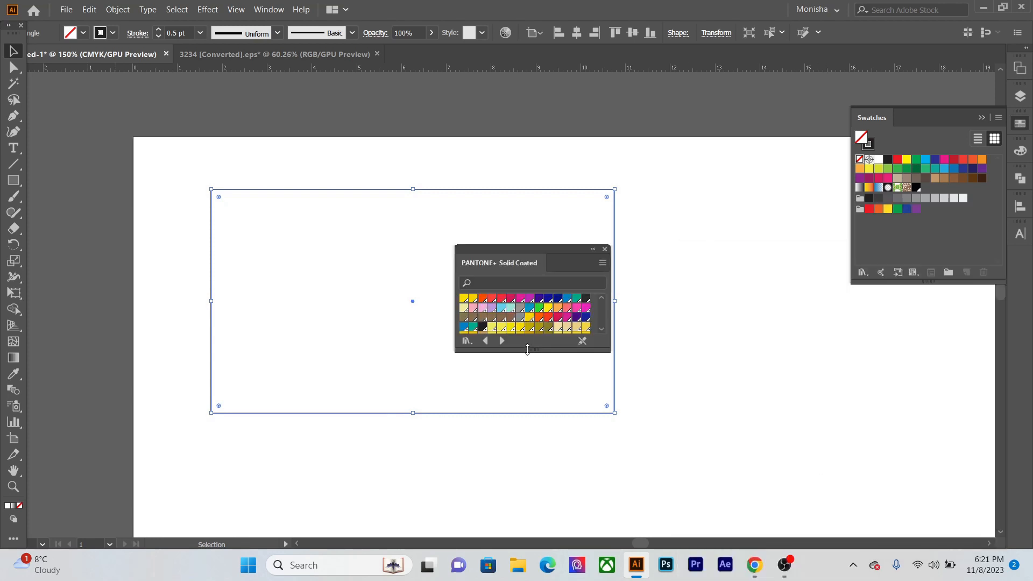
drag(527, 350, 527, 500)
drag(557, 255, 745, 167)
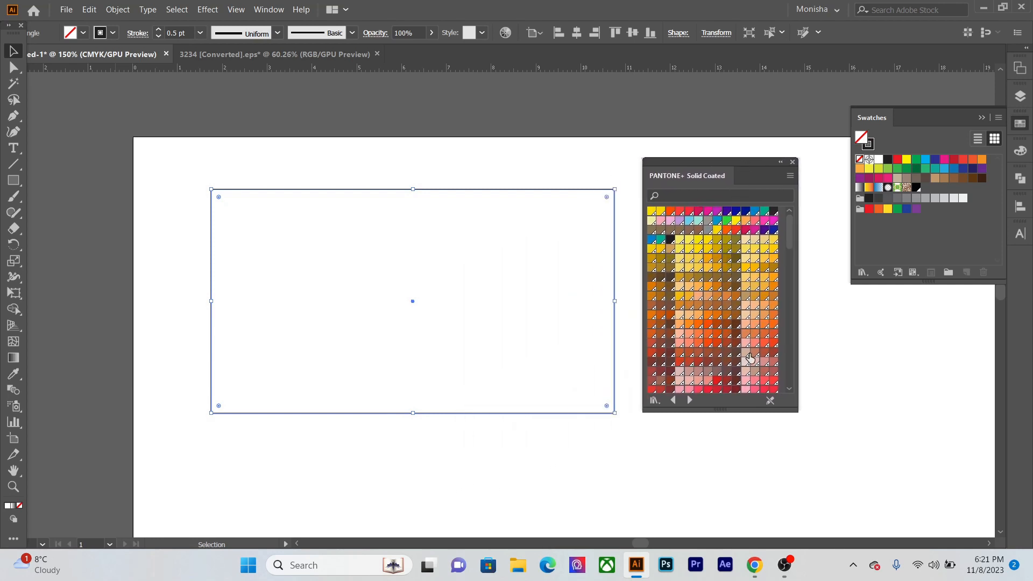
- Try several greens from PANTONE+ Solid Coated, fill the rectangle with a dark forest green, and close the color book
scroll(721, 337, down, 15)
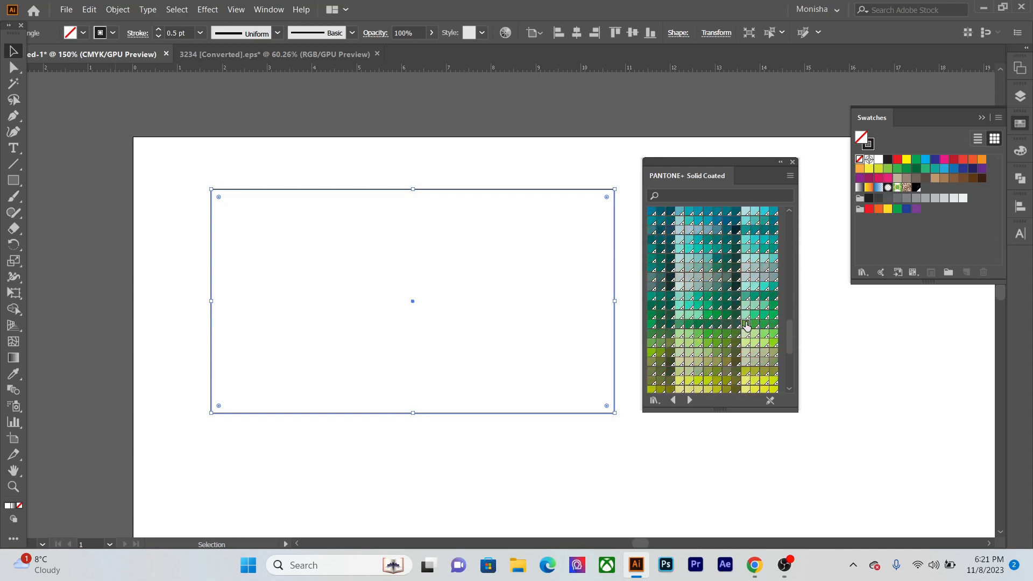
click(745, 324)
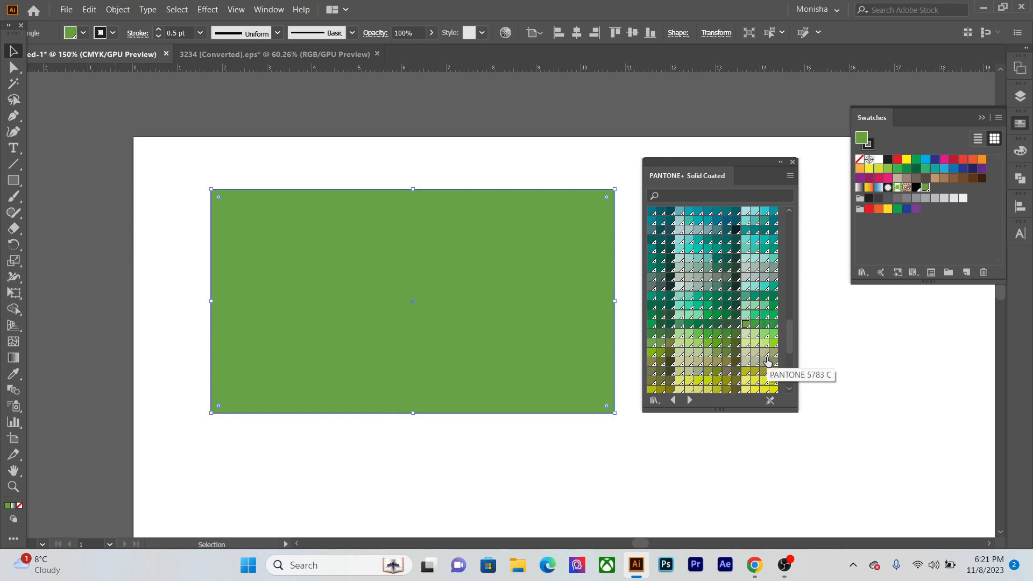
click(755, 325)
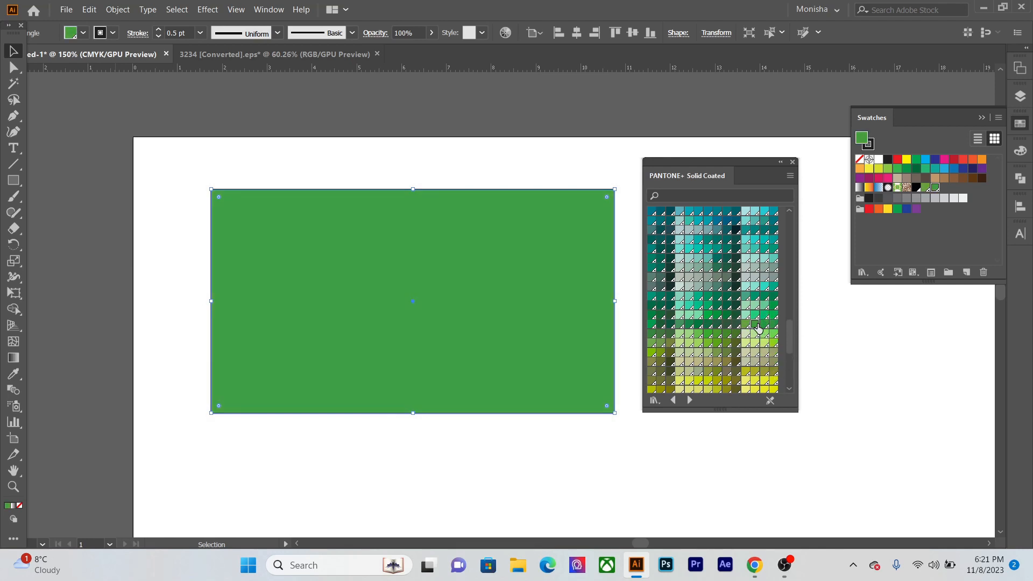
click(764, 326)
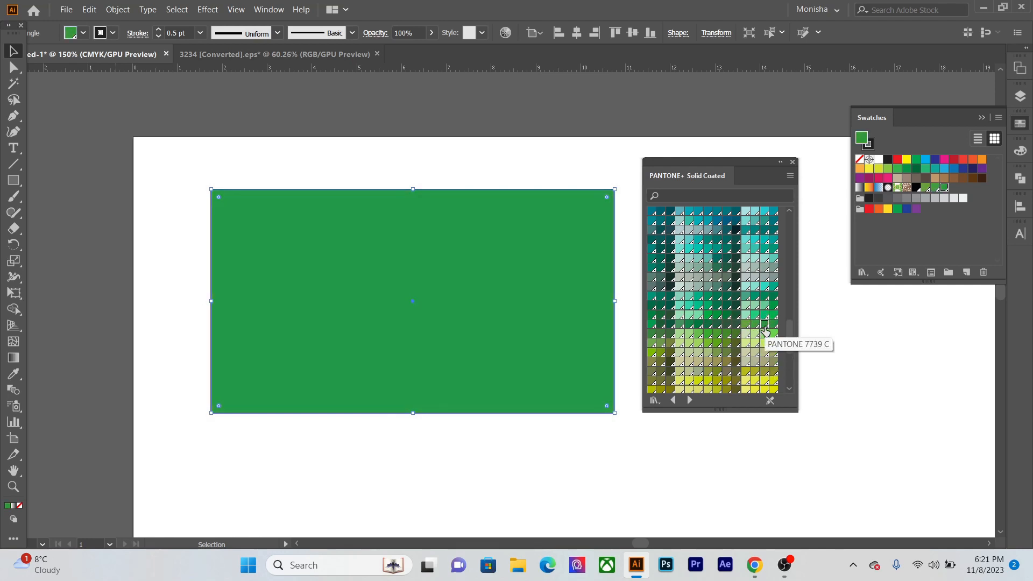
click(707, 325)
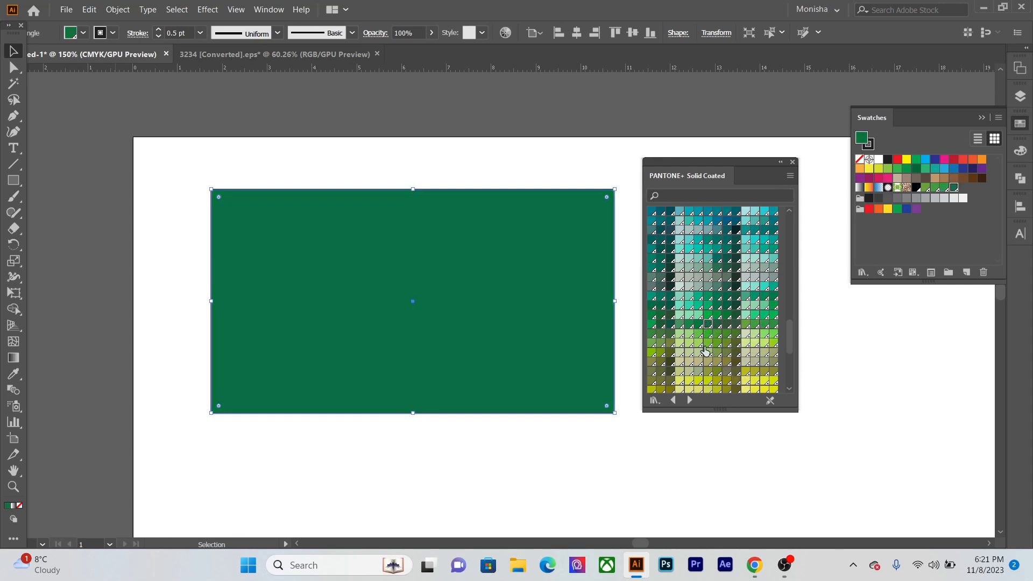
click(662, 326)
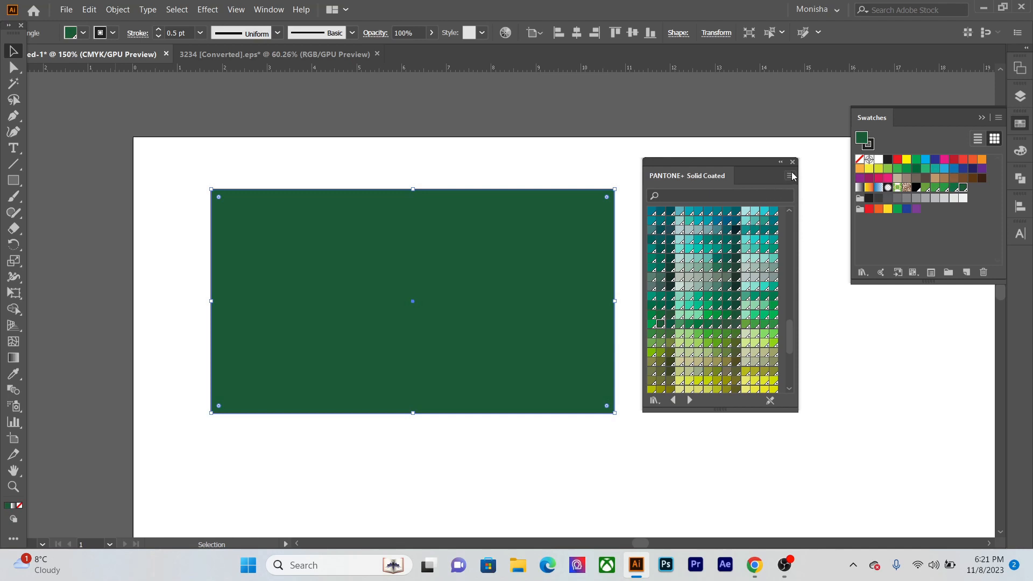
click(792, 162)
click(738, 288)
- Move the green rectangle slightly down and remove its stroke
drag(272, 234, 277, 254)
click(94, 35)
click(12, 58)
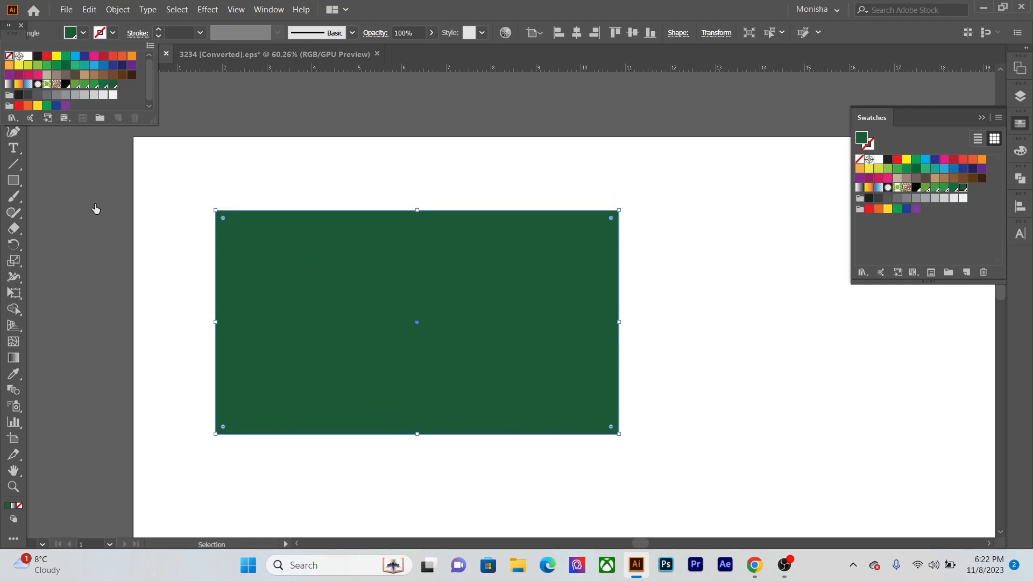
click(205, 200)
- Undock the tool palette to uncover the ruler corner and set the ruler origin just inside the rectangle's upper-left corner
scroll(294, 261, up, 1)
drag(301, 258, 284, 222)
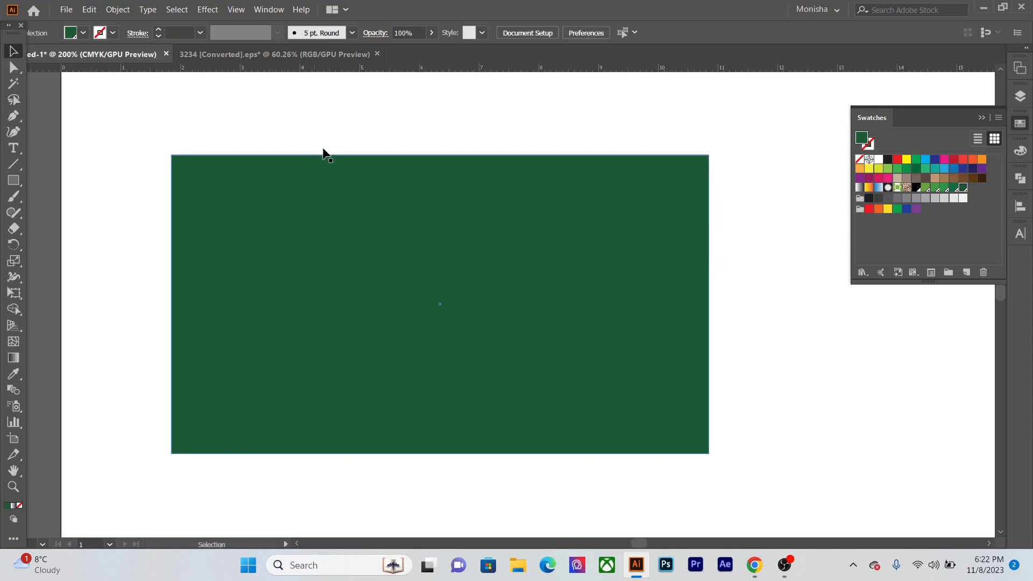
drag(12, 34, 52, 151)
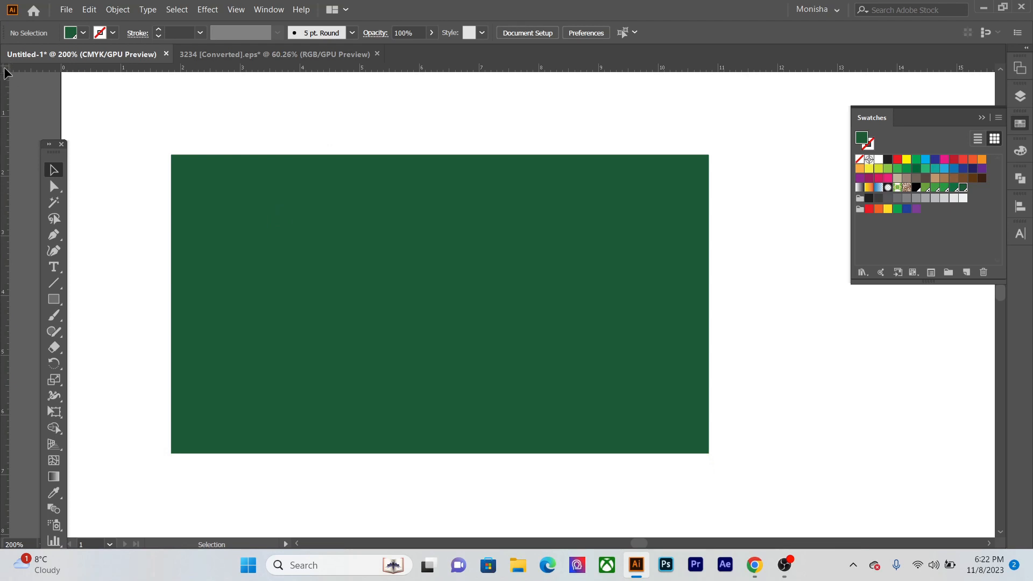
drag(4, 69, 193, 173)
- Add vertical guides at about 0.5 cm and 3.5 cm and a horizontal guide about 0.5 cm below the ruler origin
drag(8, 96, 221, 109)
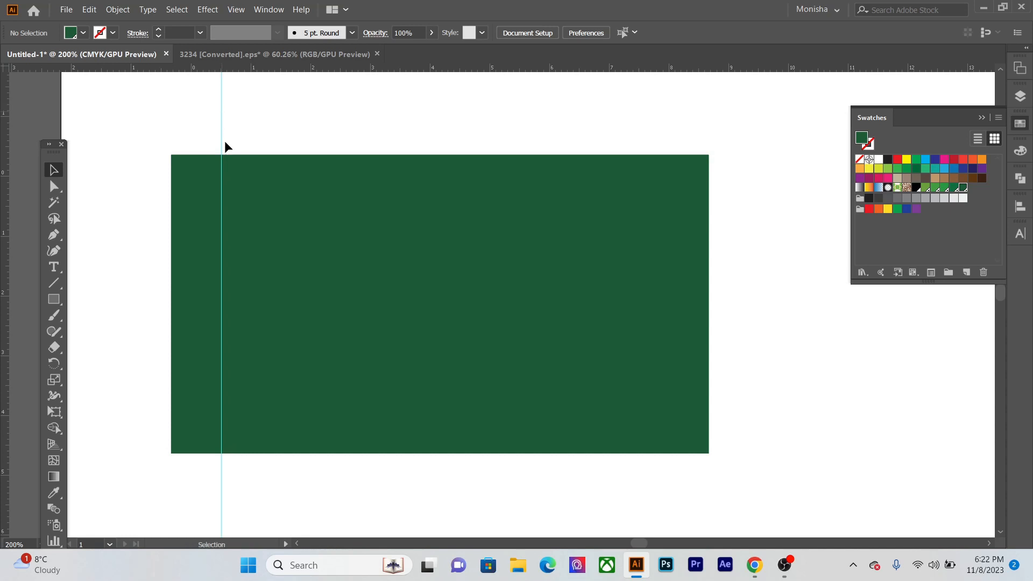
drag(144, 68, 157, 206)
drag(157, 206, 157, 205)
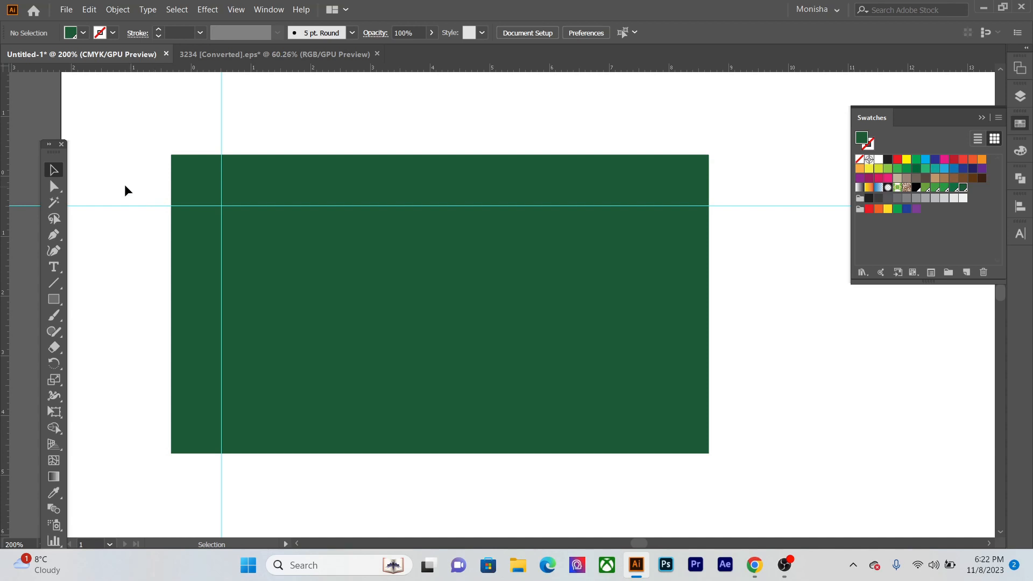
drag(8, 215, 403, 281)
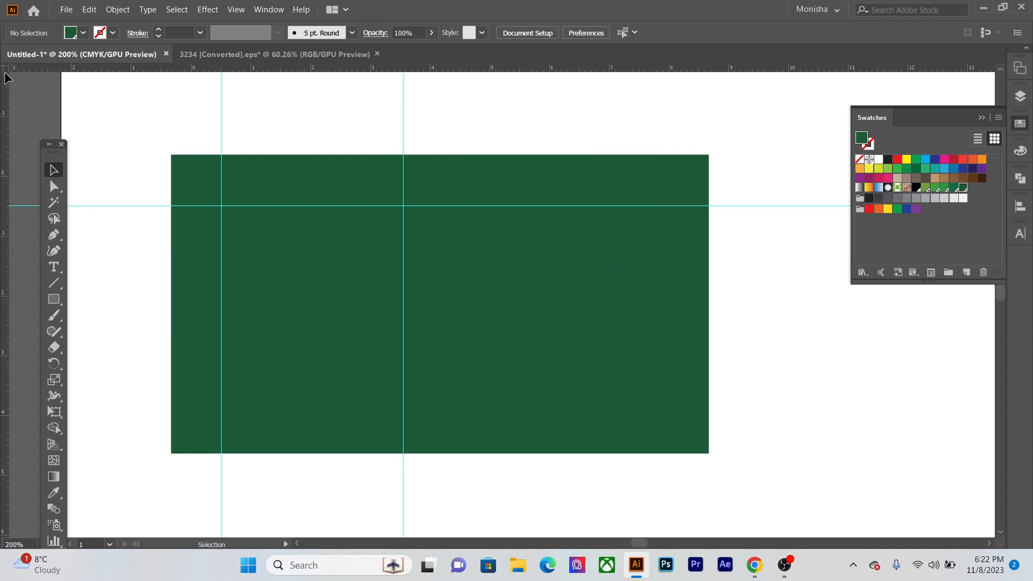
- Reset the ruler origin near the rectangle's upper-right corner and add a vertical guide about 0.5 cm to its left
drag(6, 70, 694, 161)
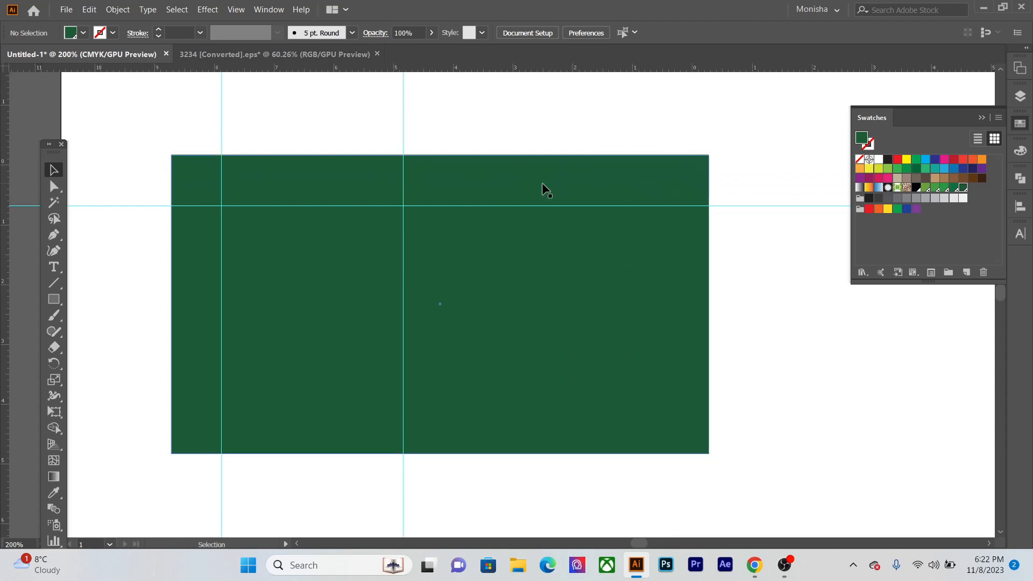
drag(5, 132, 664, 164)
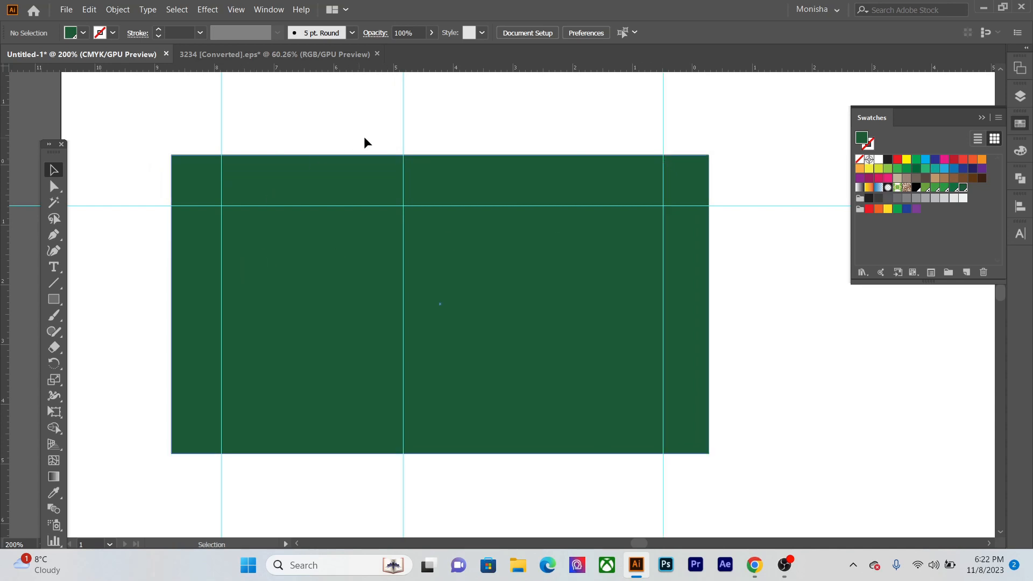
- Move the horizontal guide to about 0.5 cm above a ruler origin reset near the rectangle's lower-right corner
drag(460, 205, 465, 223)
key(ctrl+z)
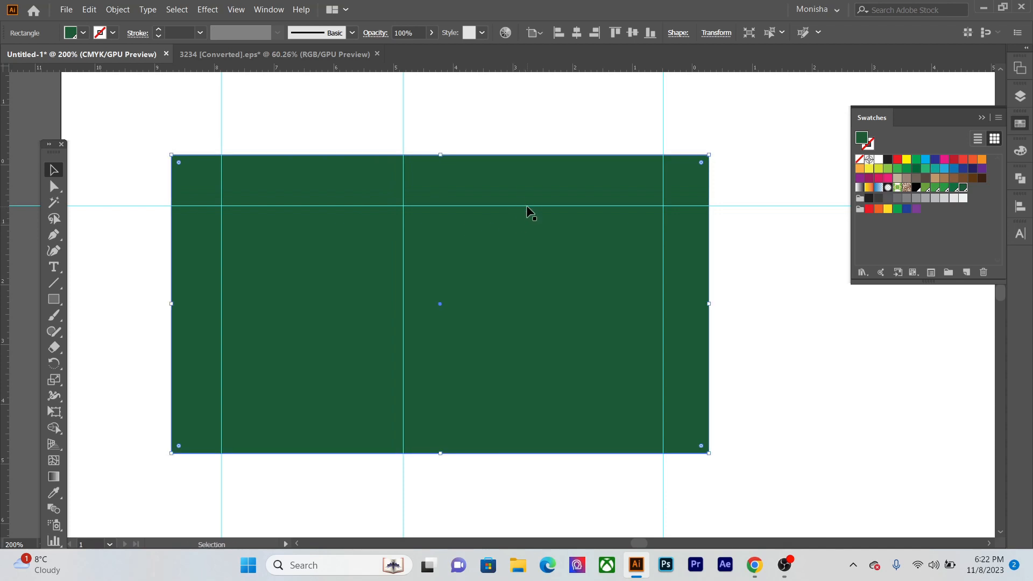
drag(528, 209, 543, 376)
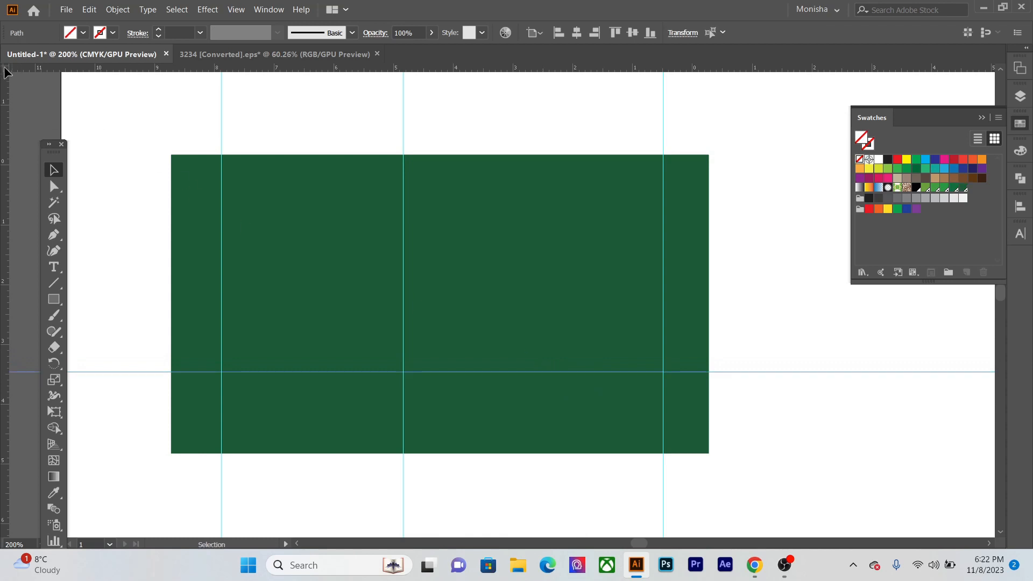
drag(6, 75, 676, 423)
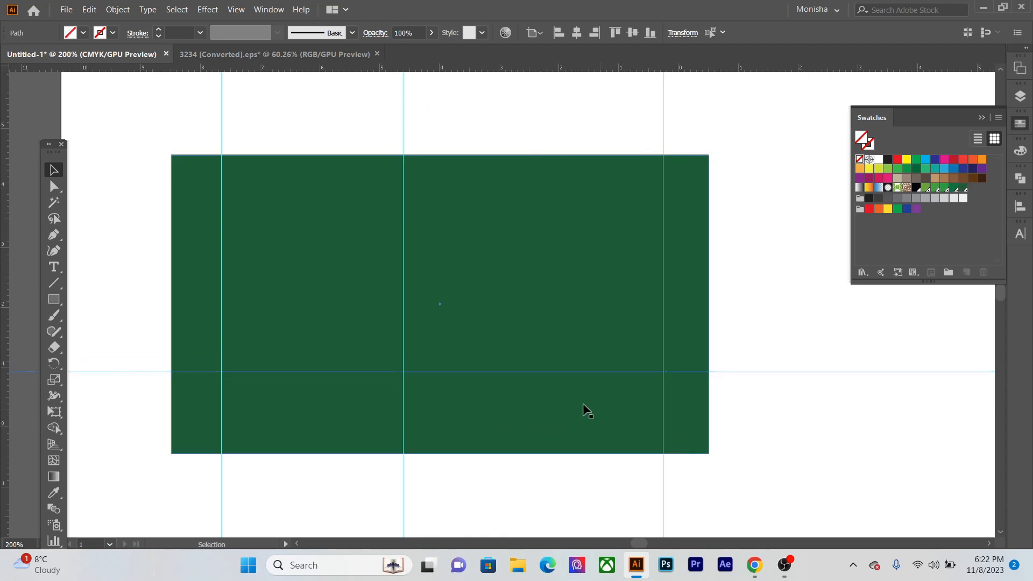
drag(536, 377, 538, 403)
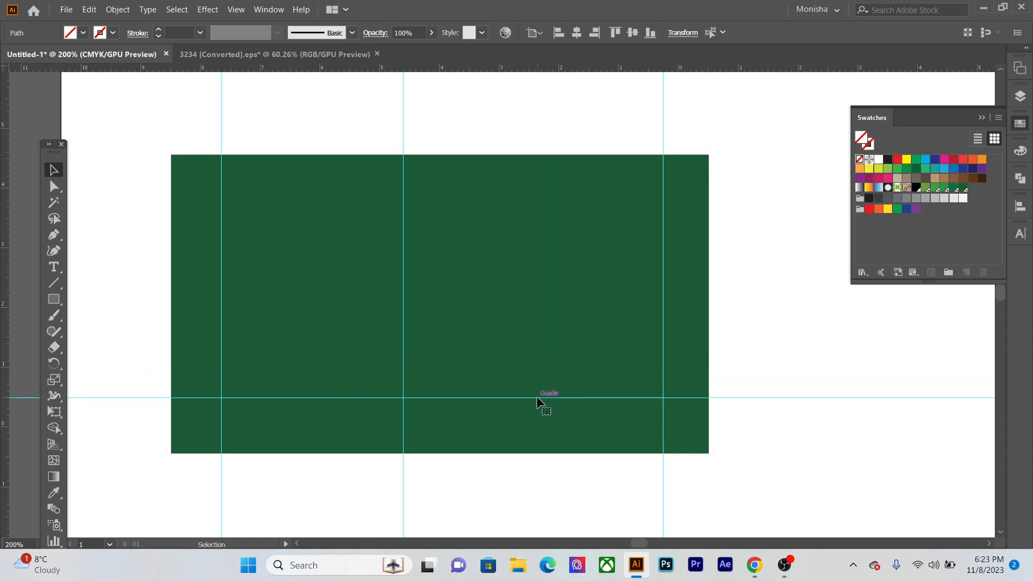
- Reset the ruler origin near the rectangle's upper-left corner and add a horizontal guide about 0.5 cm below it
scroll(545, 394, up, 2)
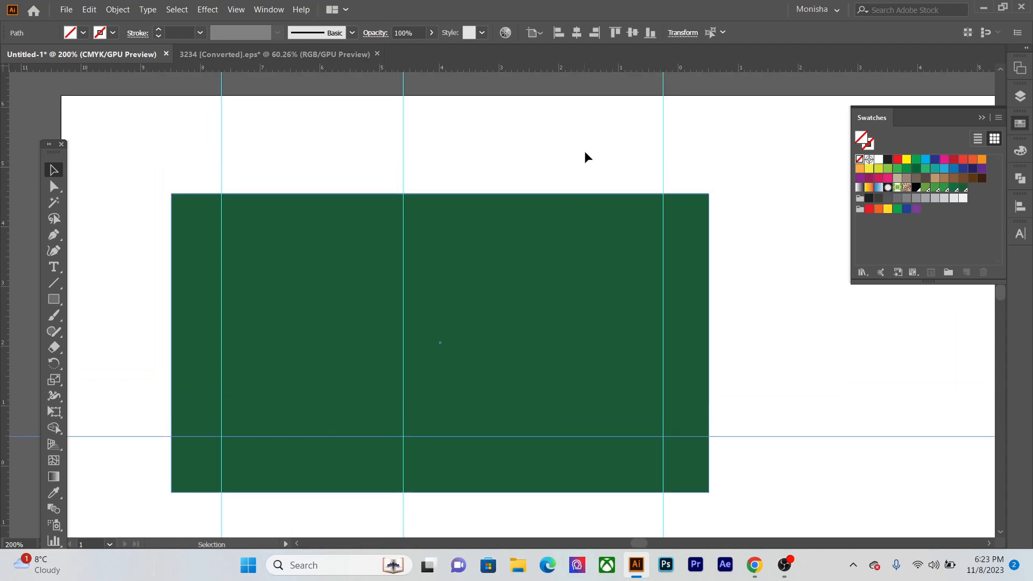
click(568, 86)
drag(549, 69, 549, 168)
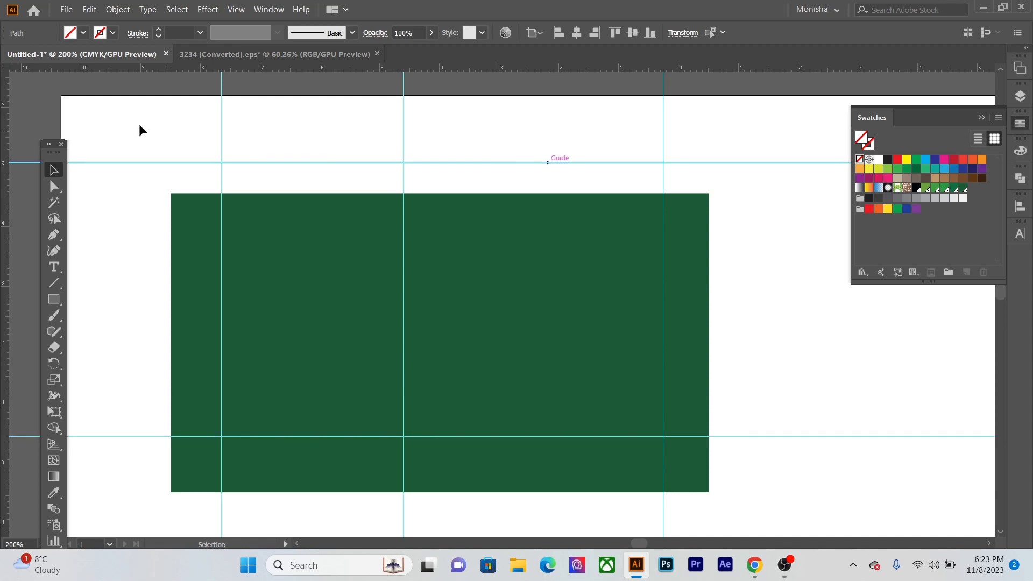
drag(4, 69, 187, 215)
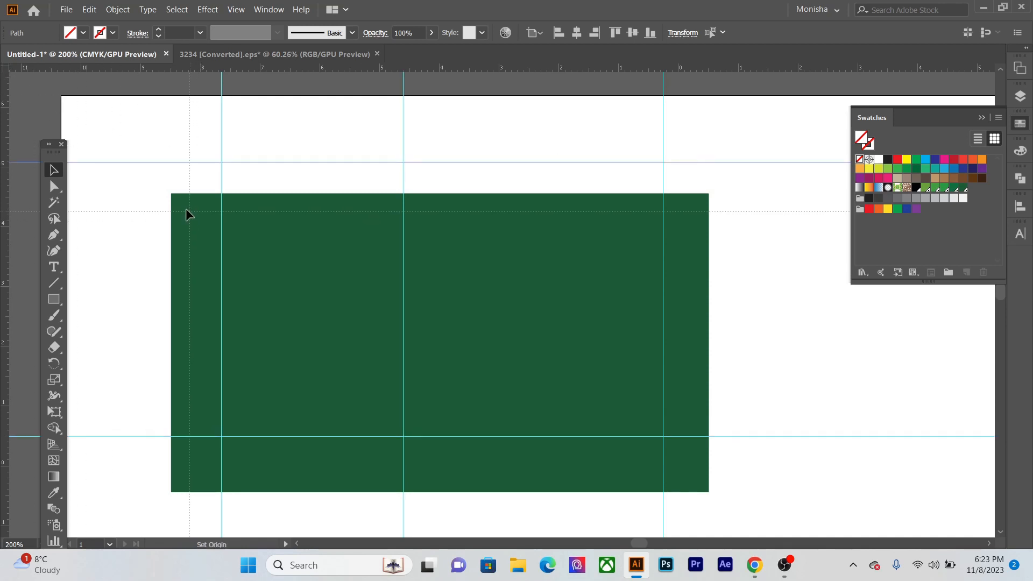
drag(467, 165, 484, 245)
- Delete the vertical guide between the two side margin guides and collapse the Swatches panel
drag(457, 133, 358, 159)
key(Delete)
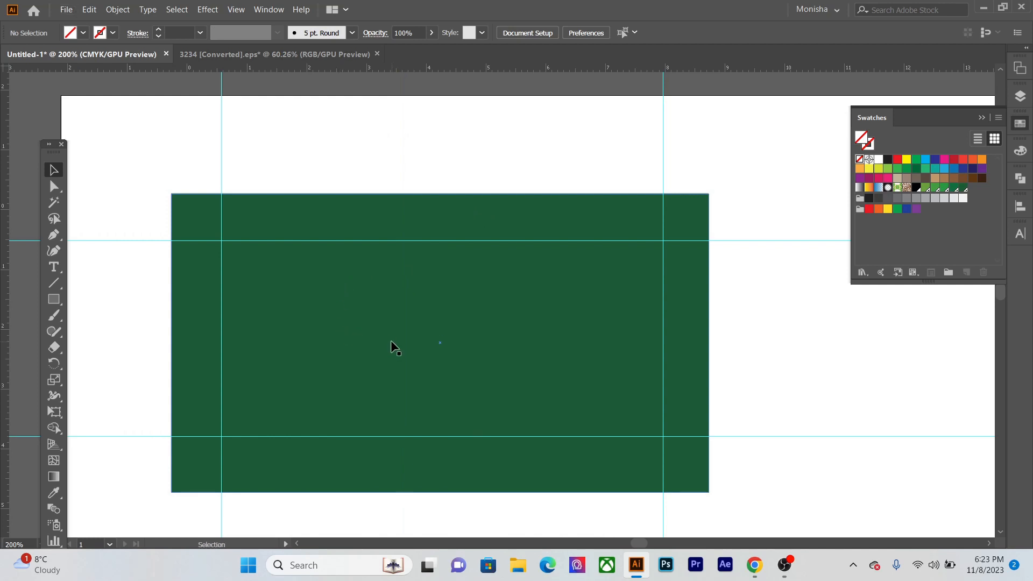
scroll(392, 344, up, 2)
scroll(530, 294, down, 1)
scroll(689, 246, down, 2)
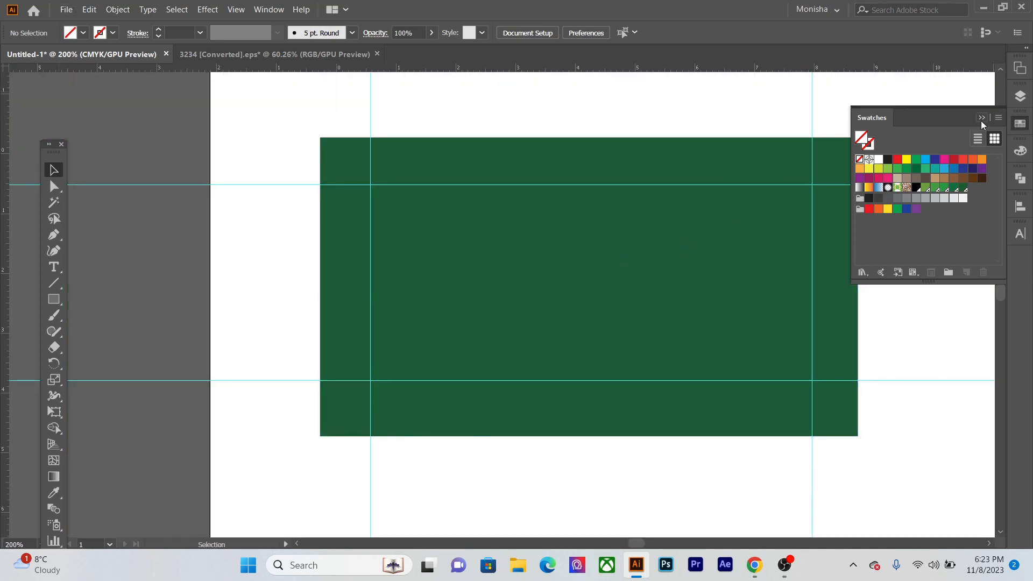
drag(553, 304, 477, 305)
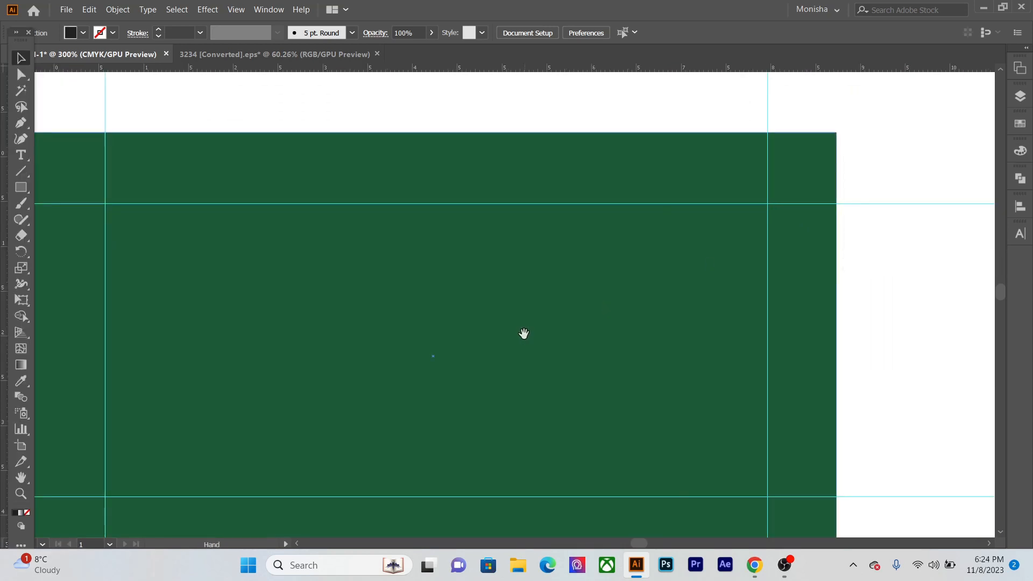
- Add the text "NATURAL" in capitals near the middle of the green card
drag(523, 334, 645, 270)
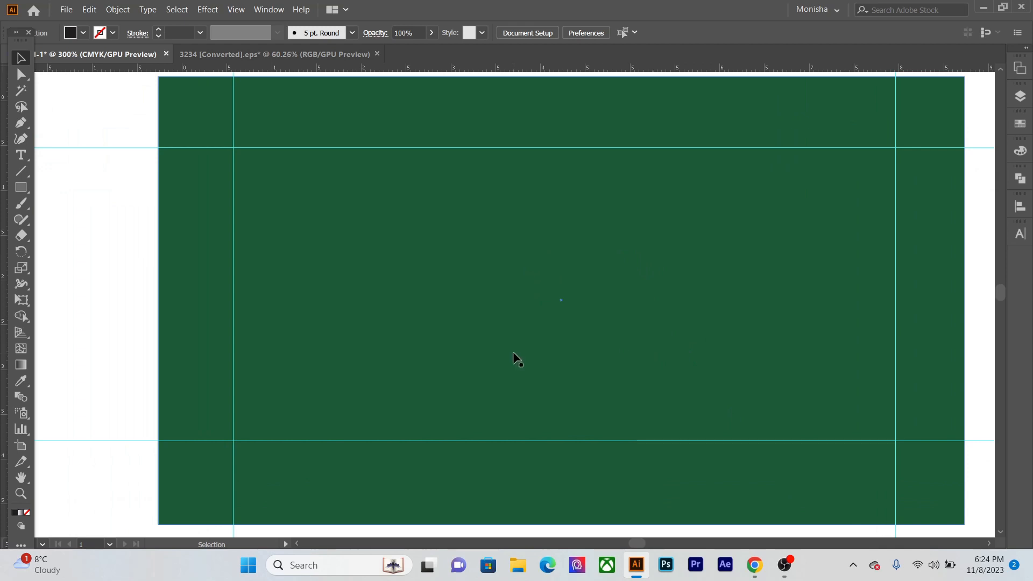
key(t)
click(398, 285)
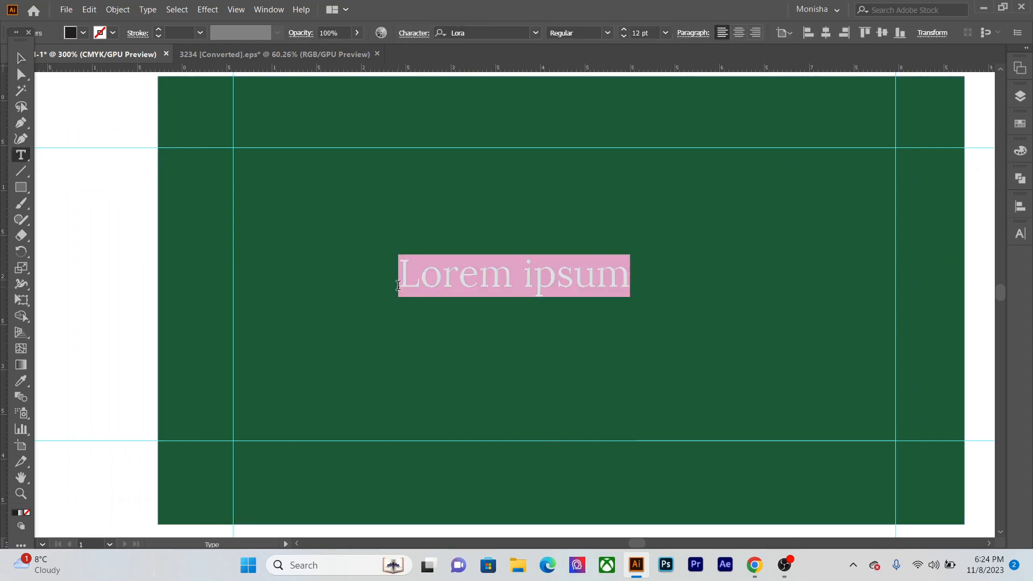
text(Natura)
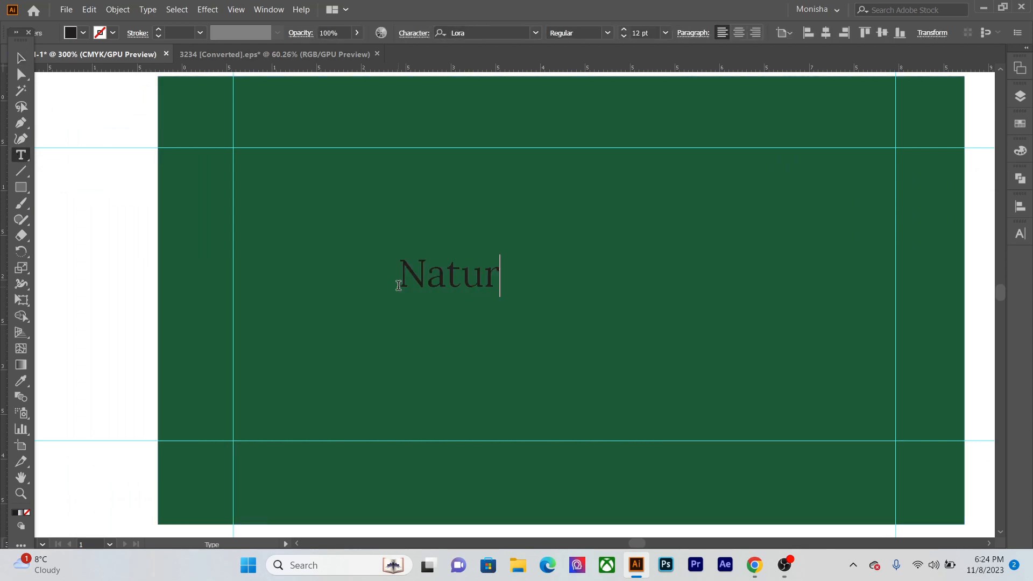
key(BackSpace)
key(BackSpace)
key(BackSpace)
key(BackSpace)
key(BackSpace)
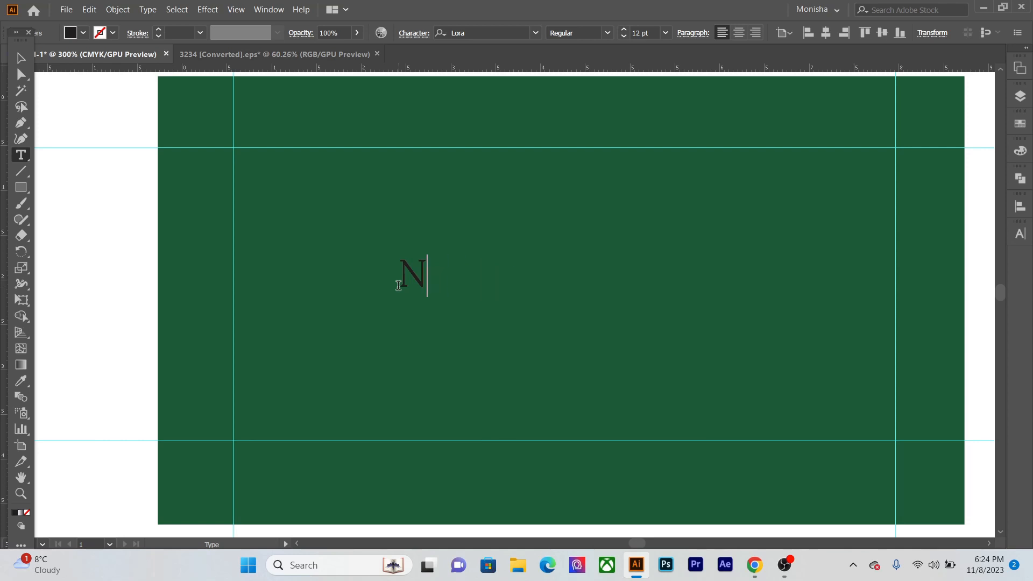
text(ATURAL)
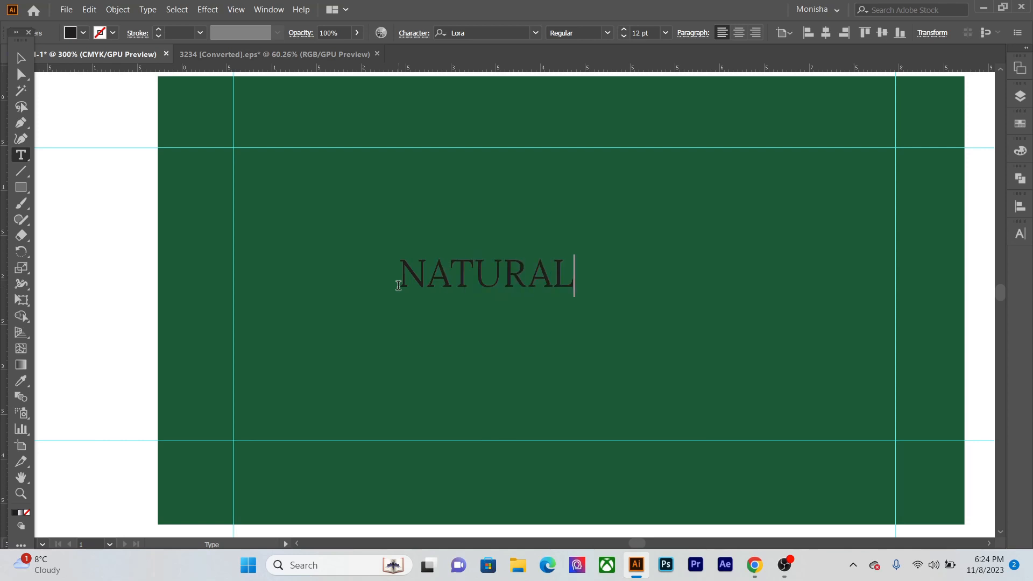
- Duplicate the NATURAL text straight below the original and change the copy's wording to "SHOP"
click(21, 57)
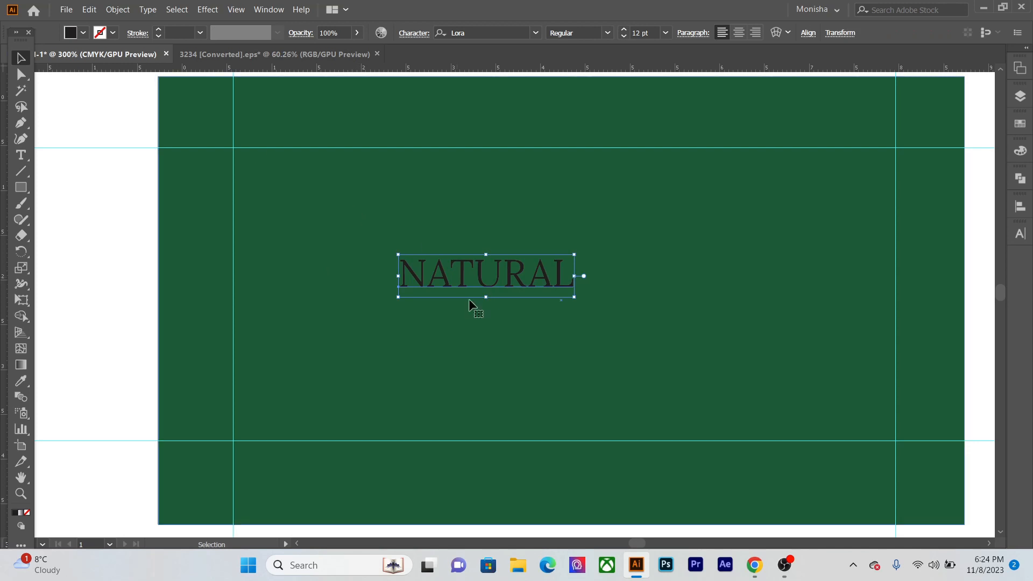
drag(483, 295, 485, 377)
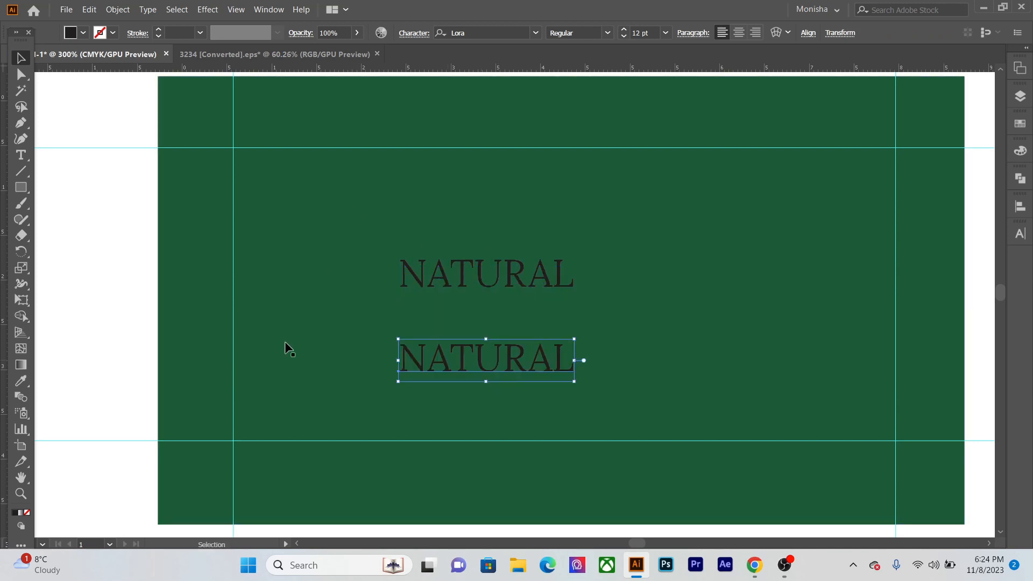
click(21, 155)
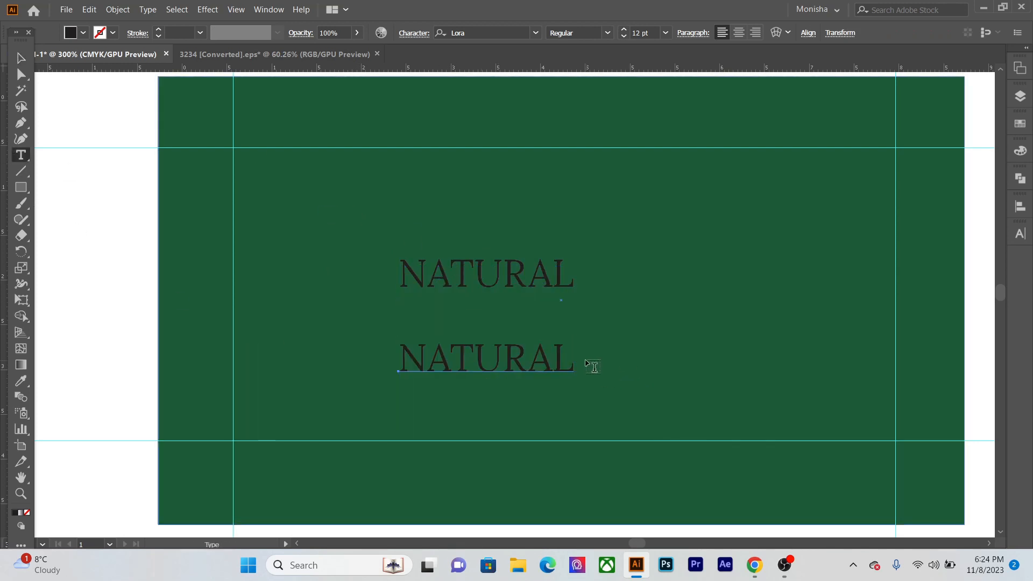
drag(569, 357, 399, 351)
text(SHOP)
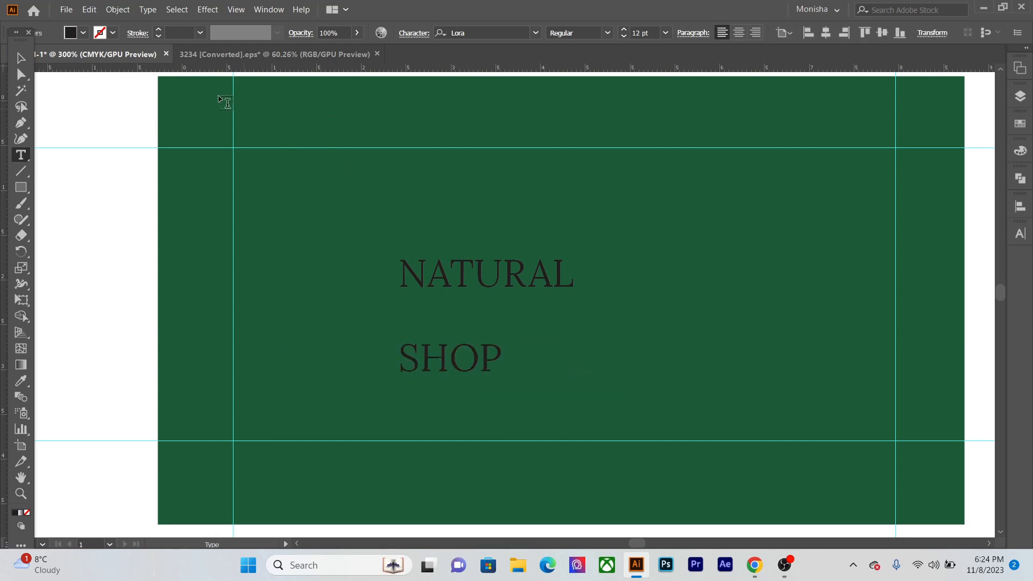
click(21, 57)
click(97, 278)
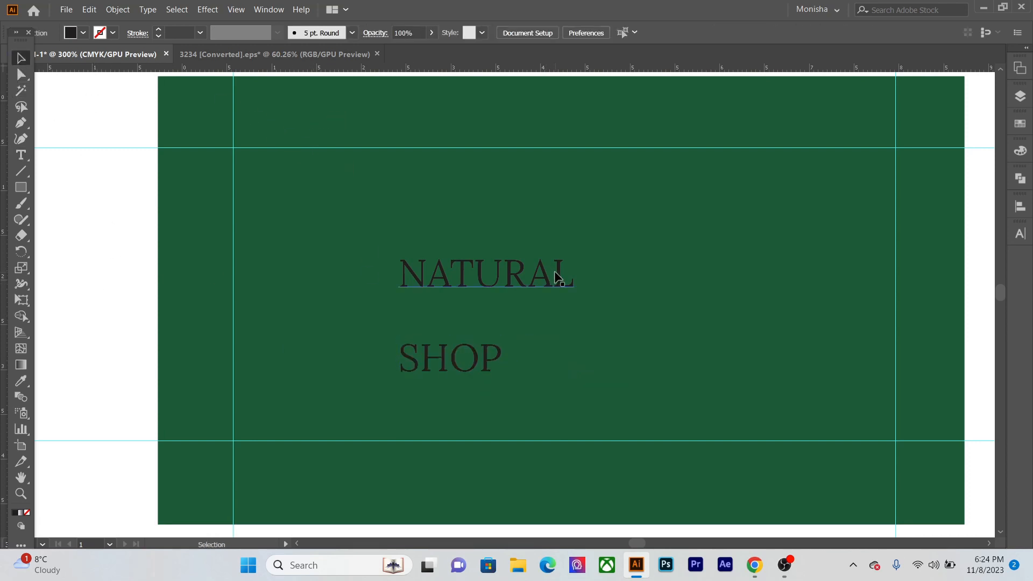
- Apply an Arc warp effect to the NATURAL text with a 20% horizontal bend and 0% horizontal and vertical distortion
click(557, 277)
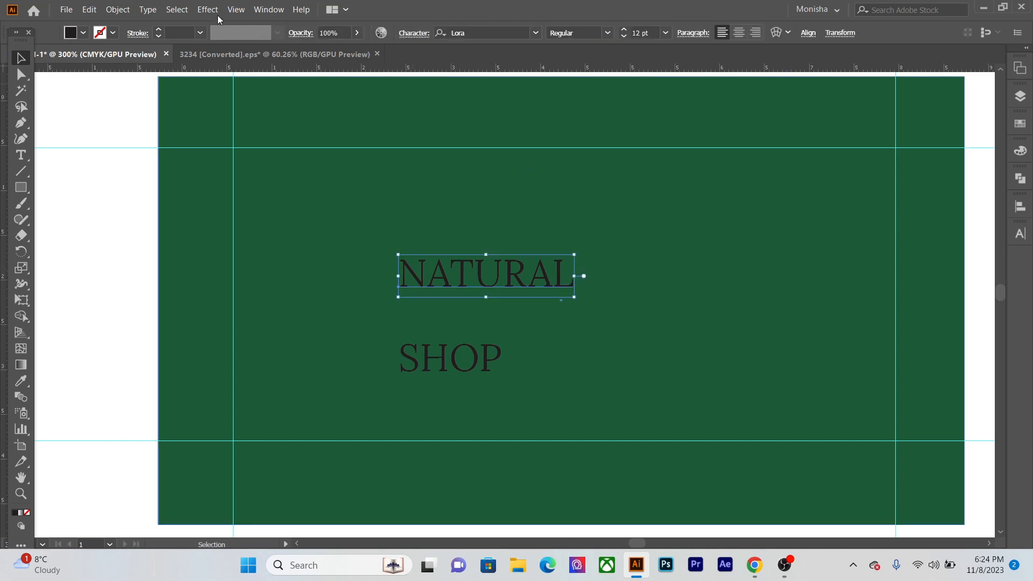
click(208, 11)
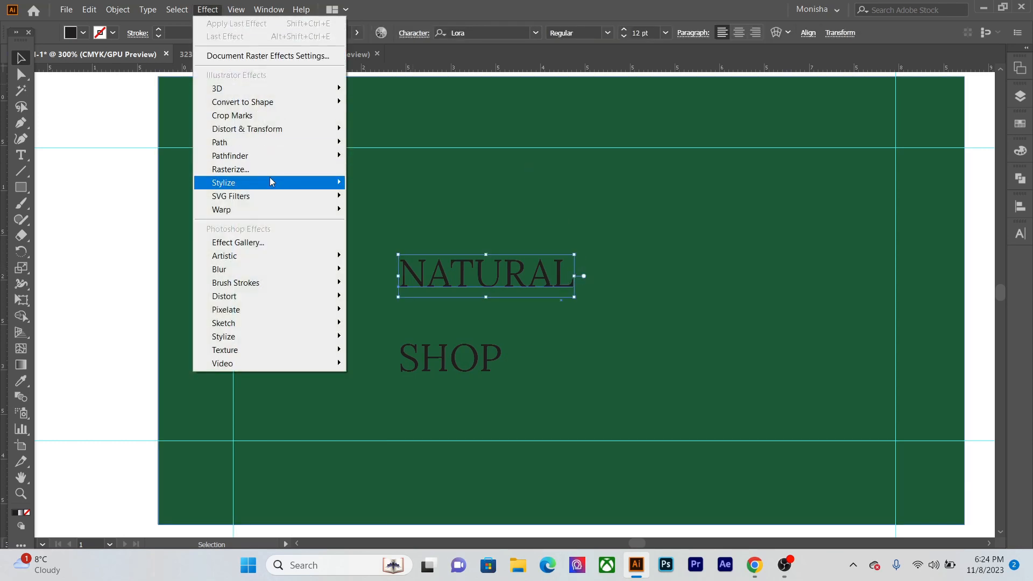
mouse_move(272, 195)
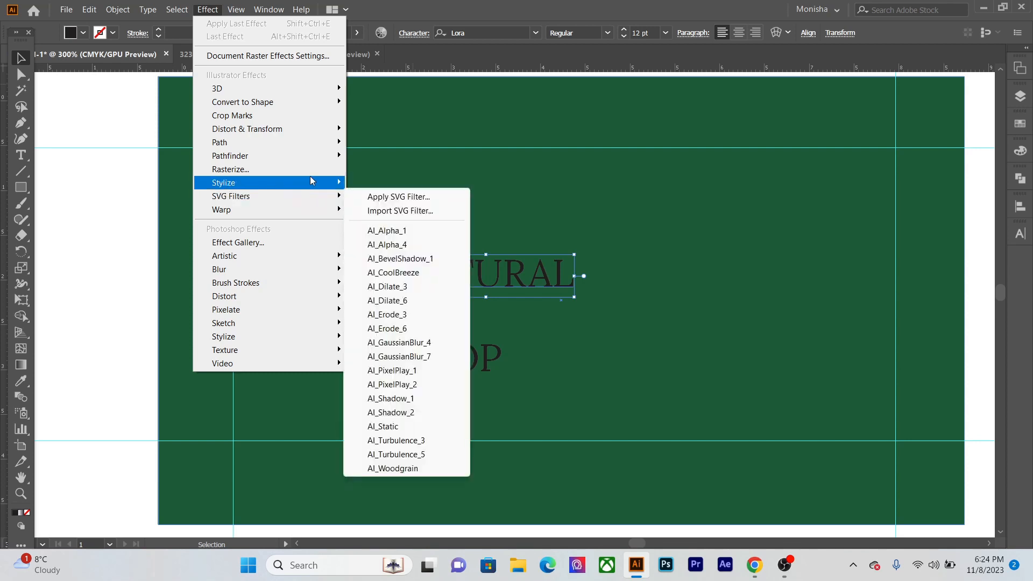
mouse_move(309, 209)
click(381, 211)
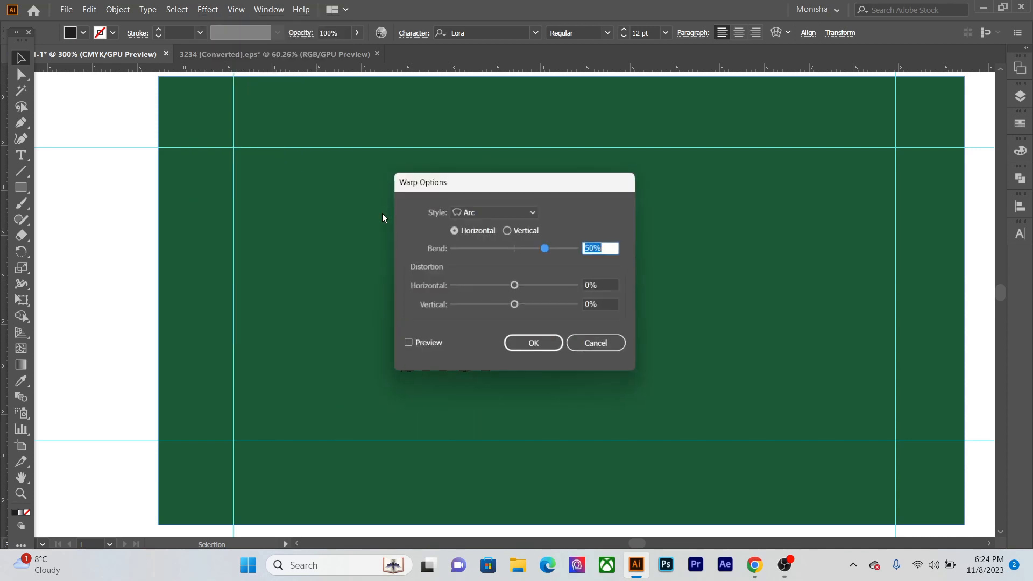
drag(548, 184, 766, 176)
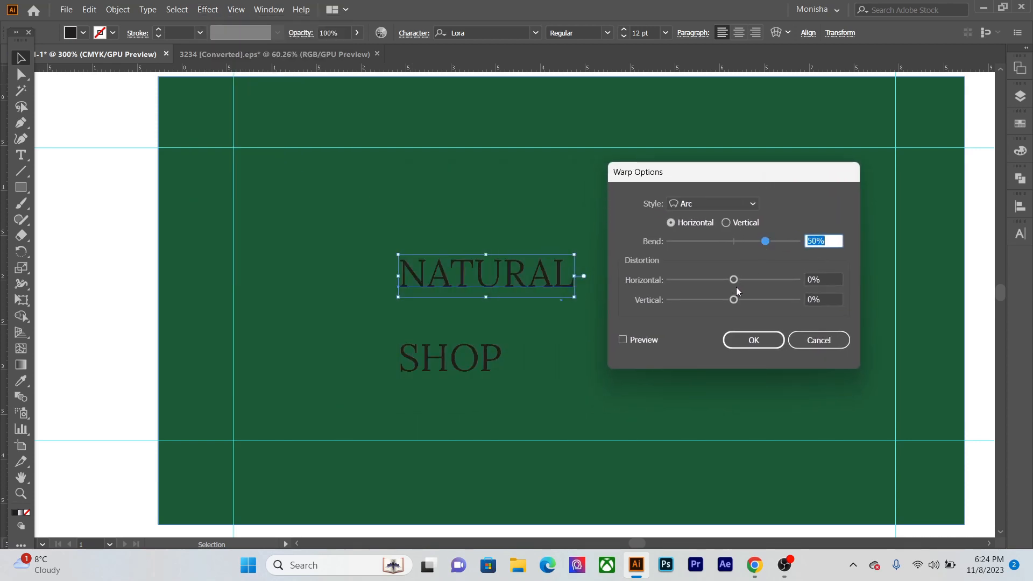
click(648, 338)
mouse_move(733, 280)
mouse_down()
mouse_move(726, 282)
mouse_move(736, 285)
mouse_up()
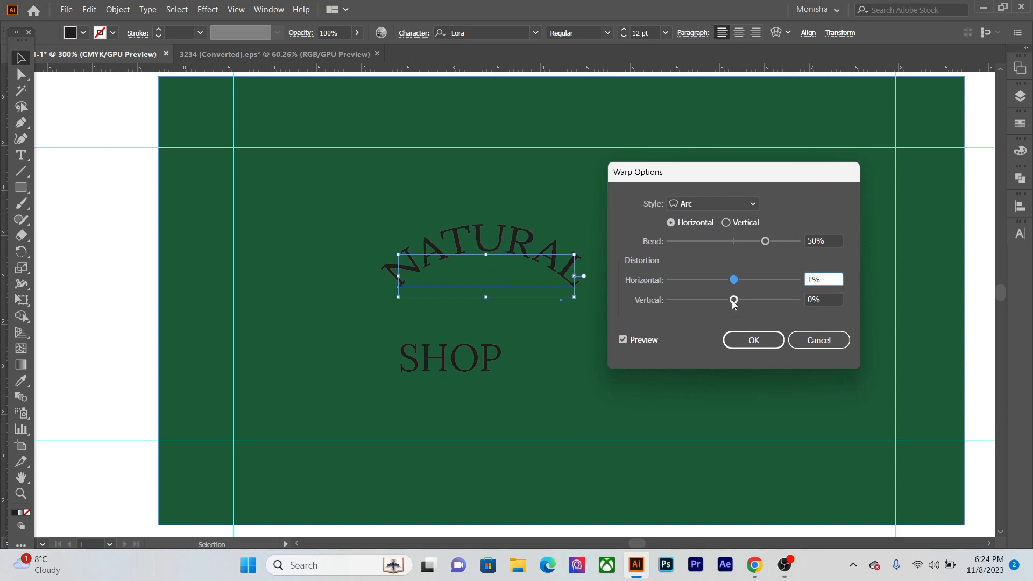
double_click(818, 280)
text(0)
drag(765, 241, 745, 240)
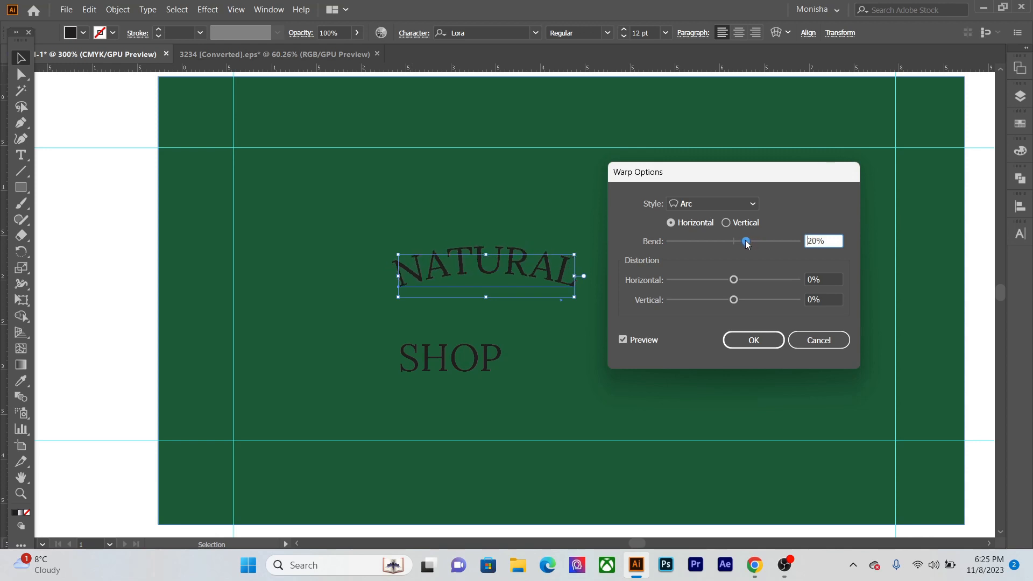
click(765, 341)
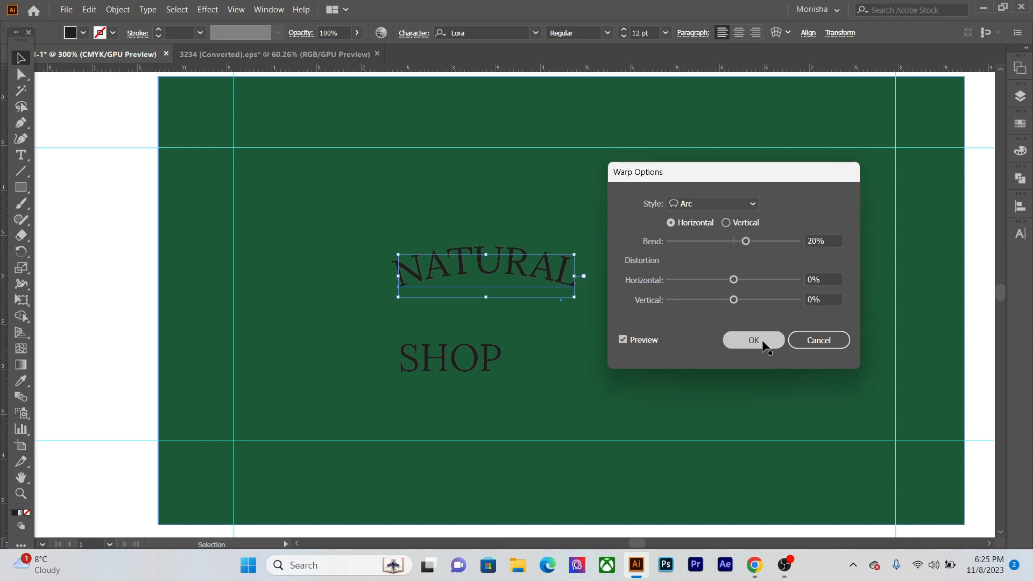
- Increase the letter tracking of the arched NATURAL text to 42
click(1020, 233)
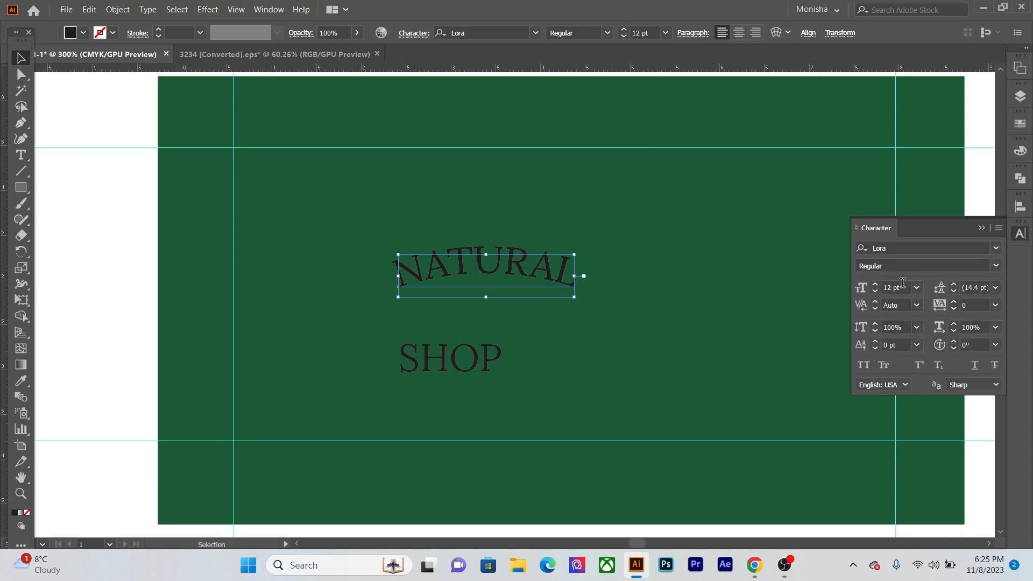
click(954, 303)
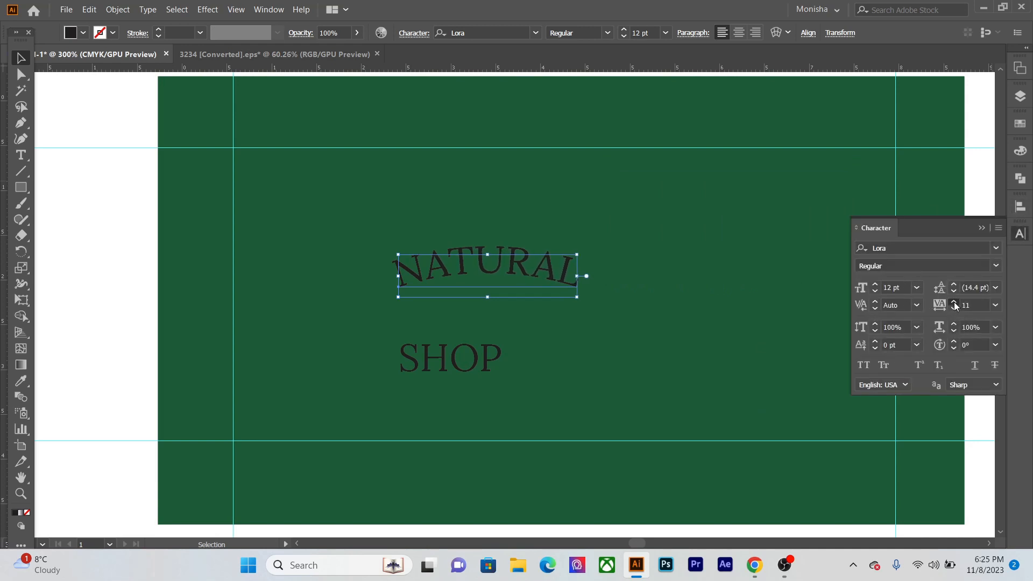
click(954, 302)
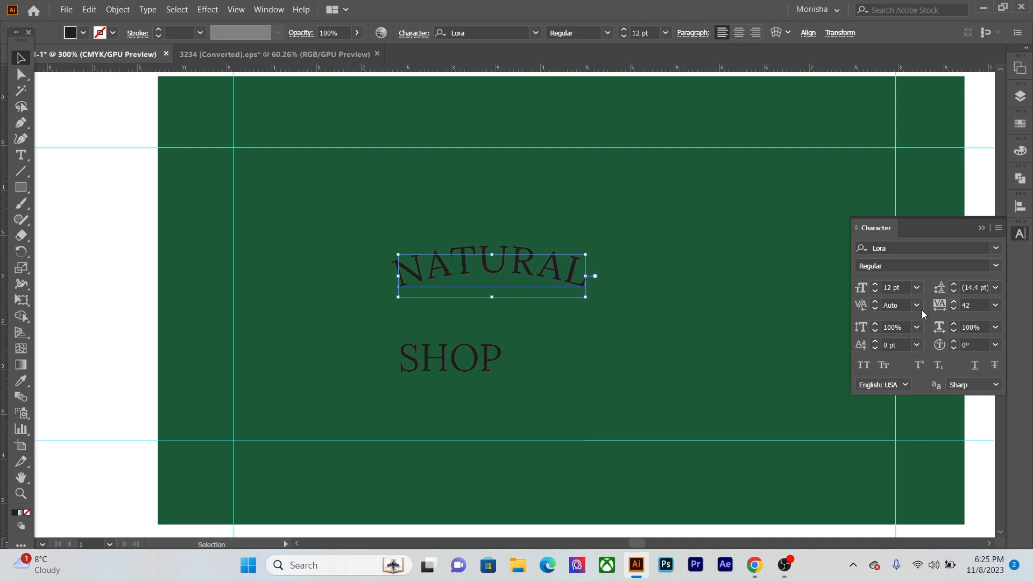
- Set the letter tracking of the SHOP text to 24 and deselect it
click(92, 353)
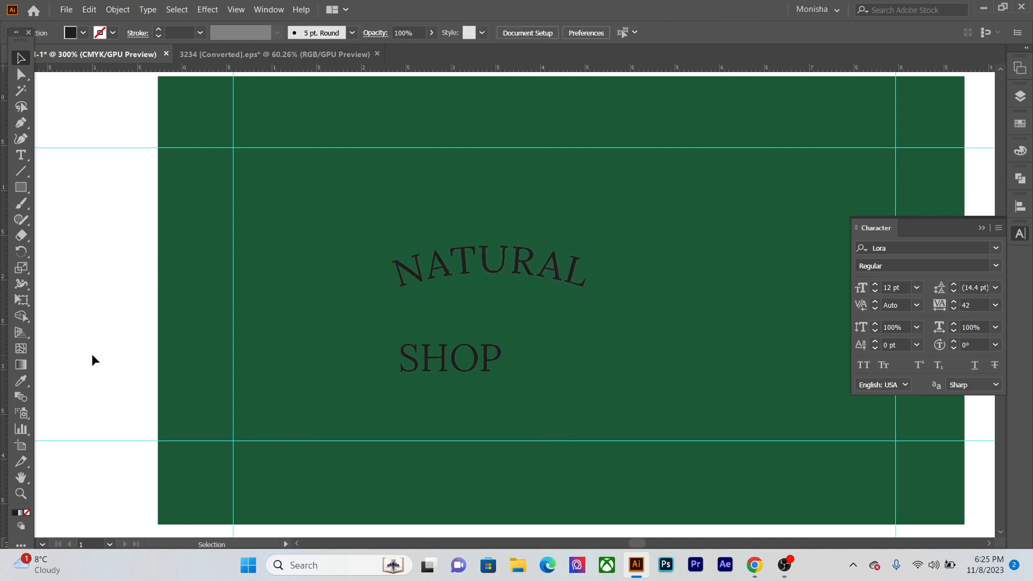
click(482, 361)
click(955, 304)
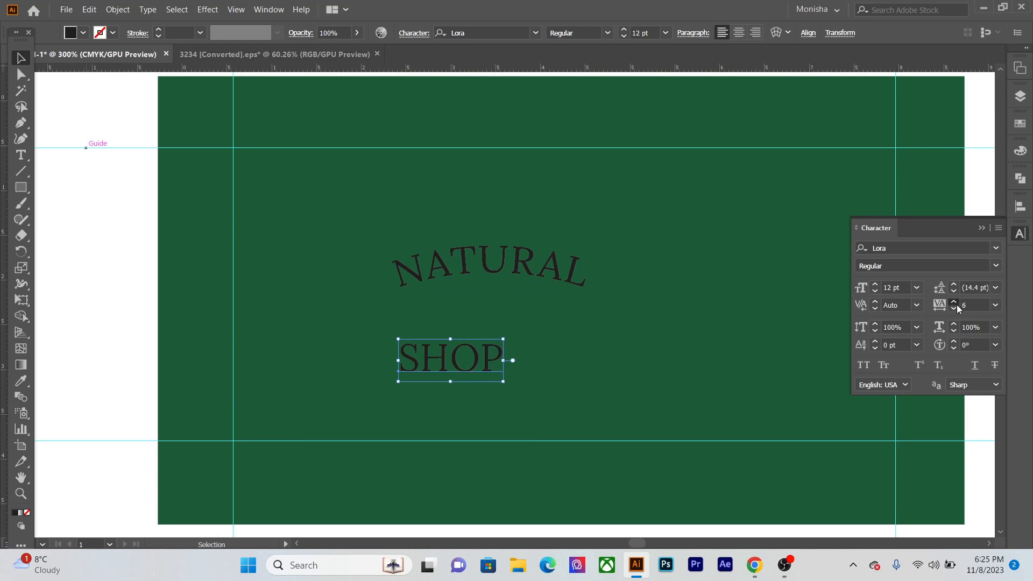
scroll(961, 306, up, 14)
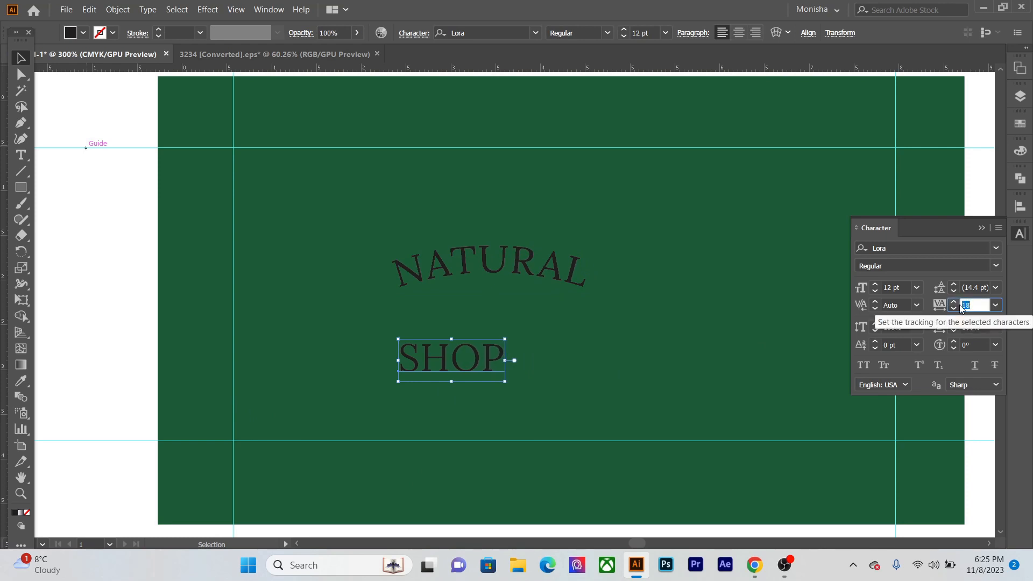
scroll(960, 305, down, 3)
click(495, 358)
click(127, 326)
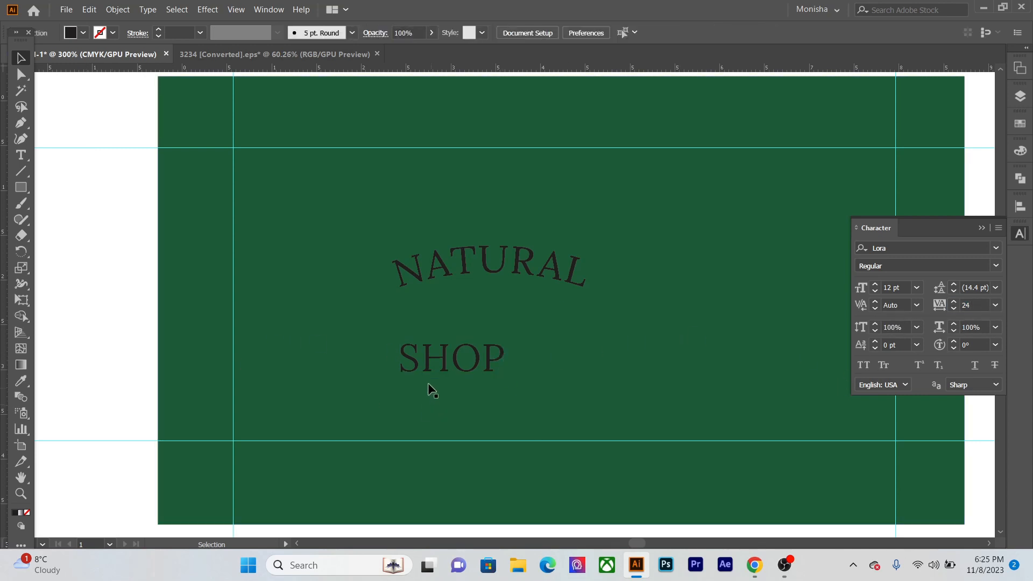
- Change the SHOP text to Bold and move it lower, centred beneath the arched NATURAL lettering
click(404, 367)
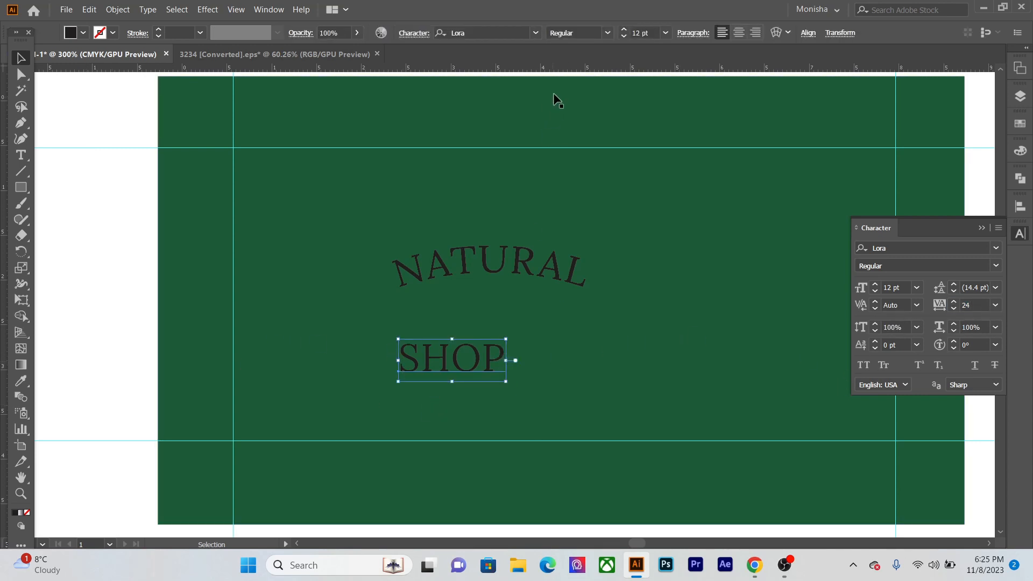
click(607, 32)
click(596, 63)
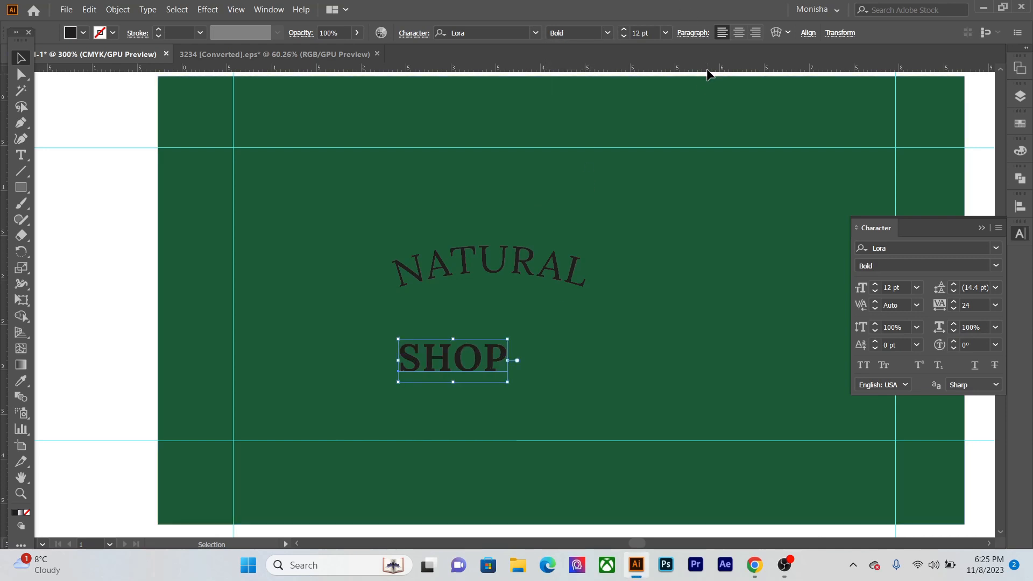
drag(547, 305, 466, 256)
click(524, 493)
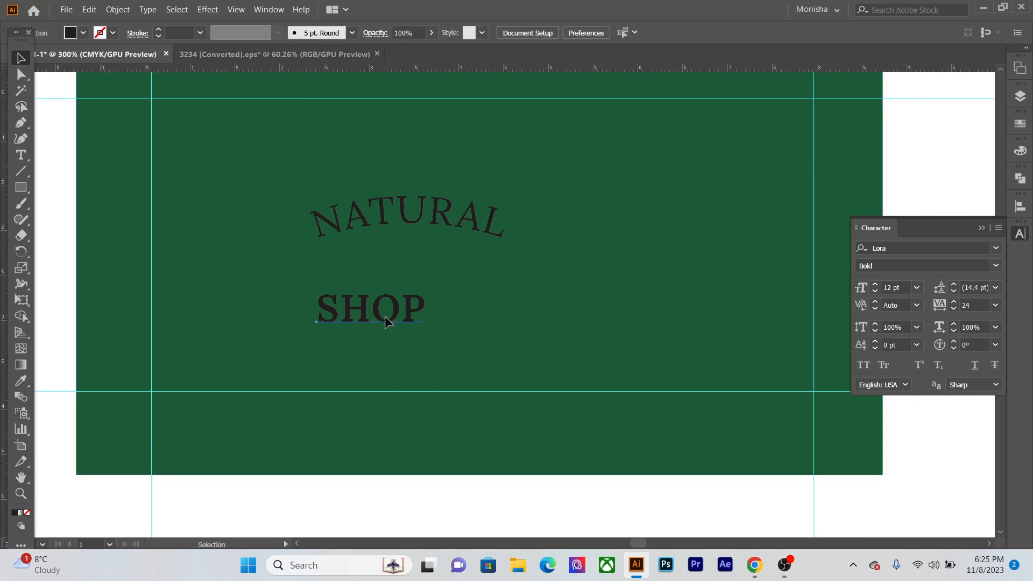
drag(383, 316, 438, 350)
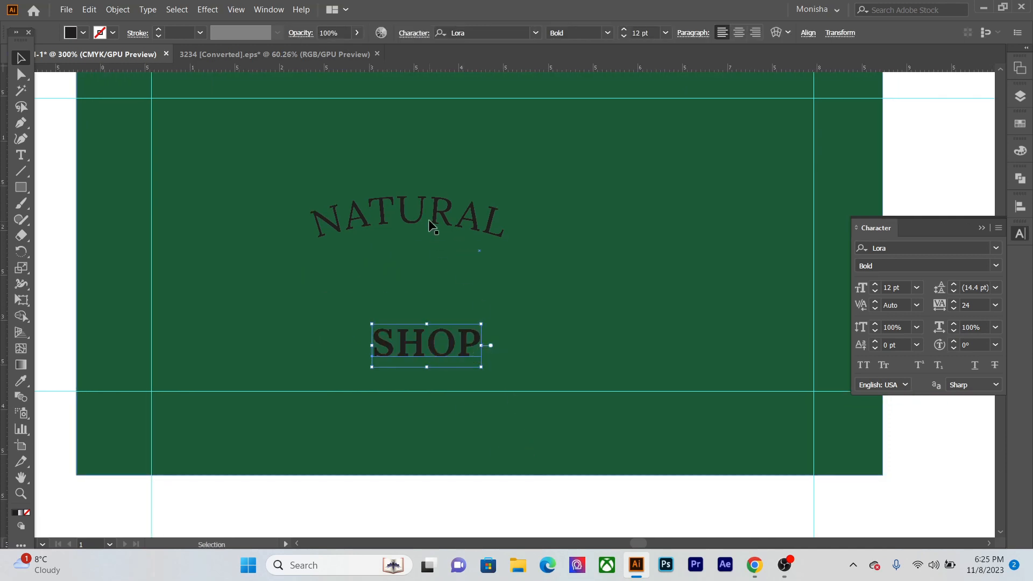
scroll(439, 266, up, 2)
click(439, 275)
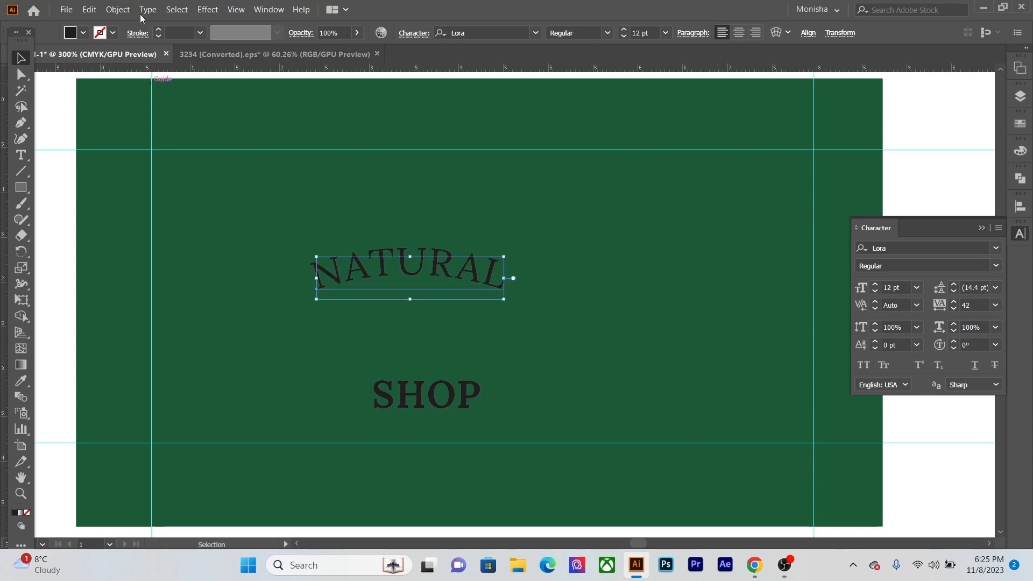
click(119, 10)
click(161, 176)
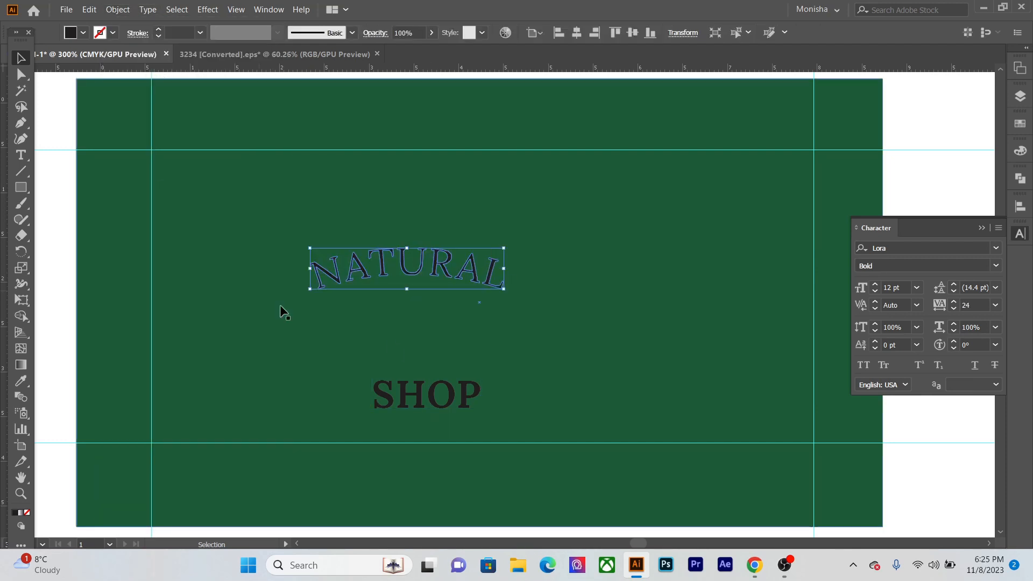
click(919, 414)
scroll(672, 344, down, 1)
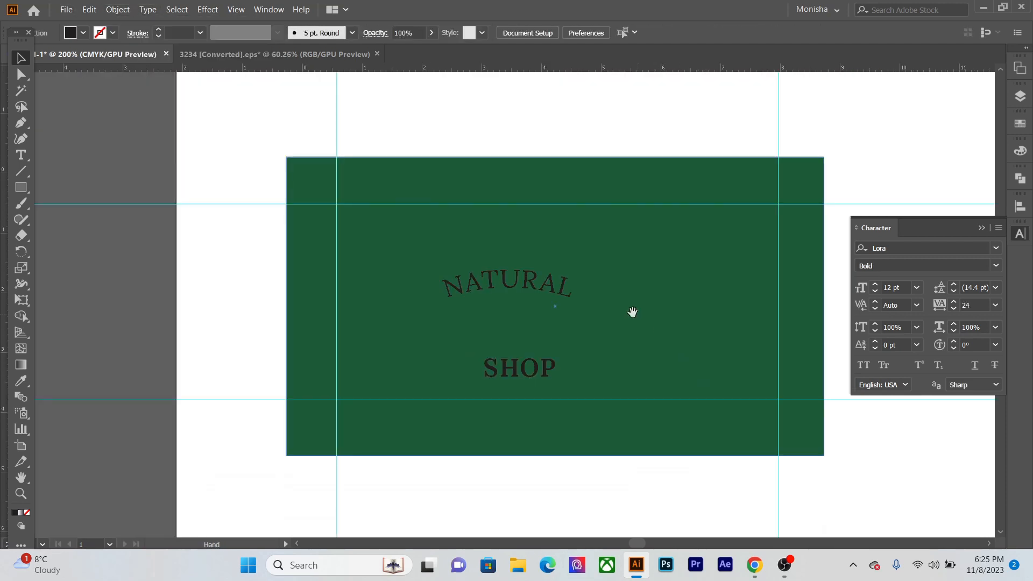
drag(631, 311, 500, 296)
click(451, 276)
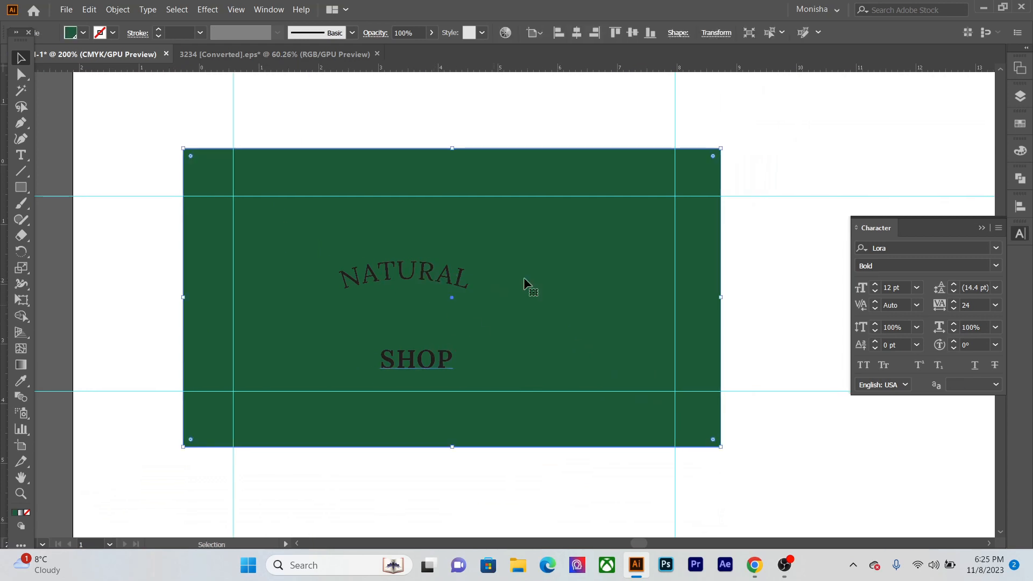
key(ctrl+z)
key(ctrl+z)
- Fill both the NATURAL and SHOP texts with white and deselect them
click(773, 196)
click(389, 277)
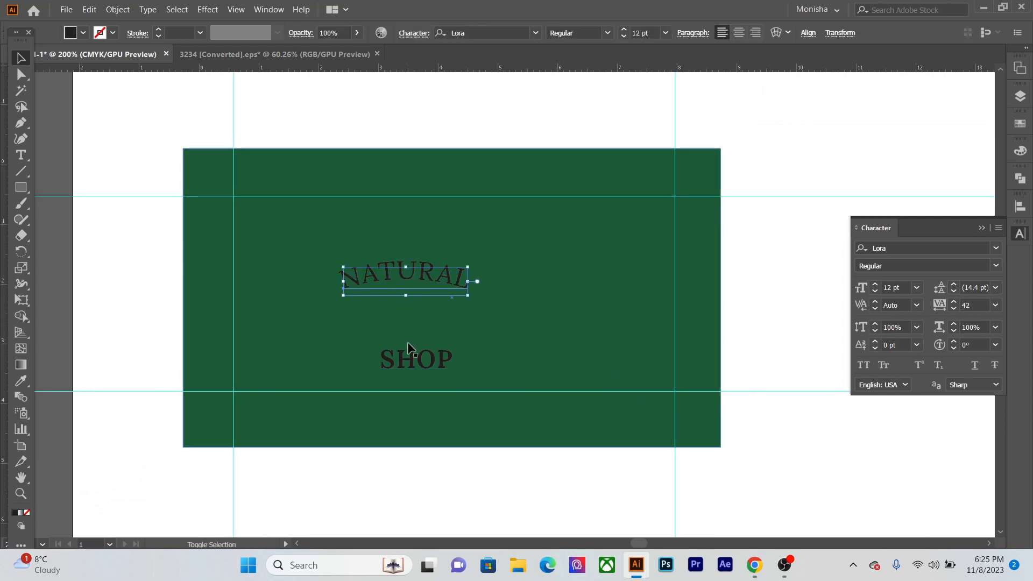
shift+click(413, 356)
click(83, 33)
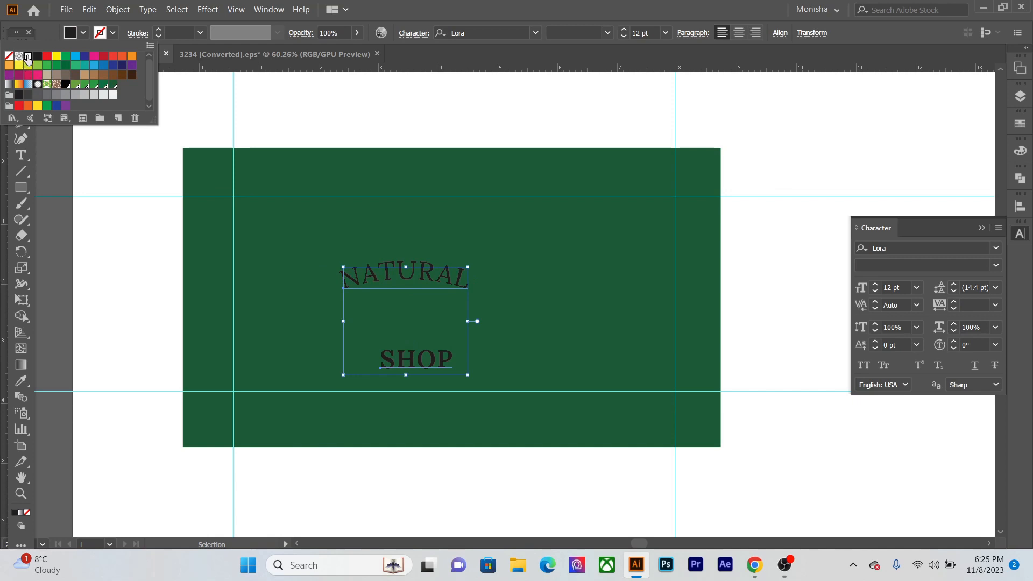
click(27, 58)
click(326, 109)
- Expand the appearance of the arched NATURAL text and deselect it
click(352, 277)
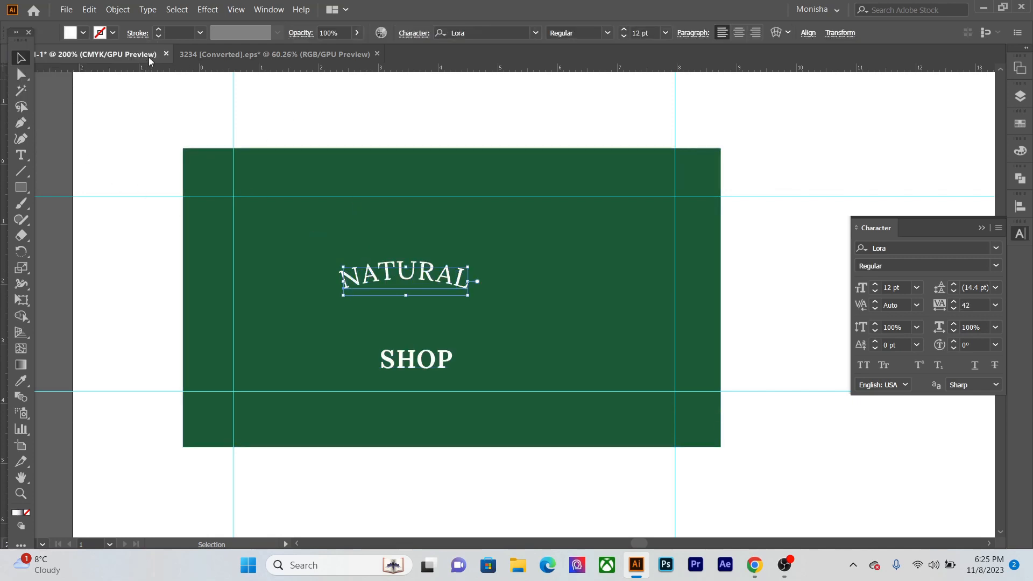
click(117, 9)
click(153, 176)
click(418, 112)
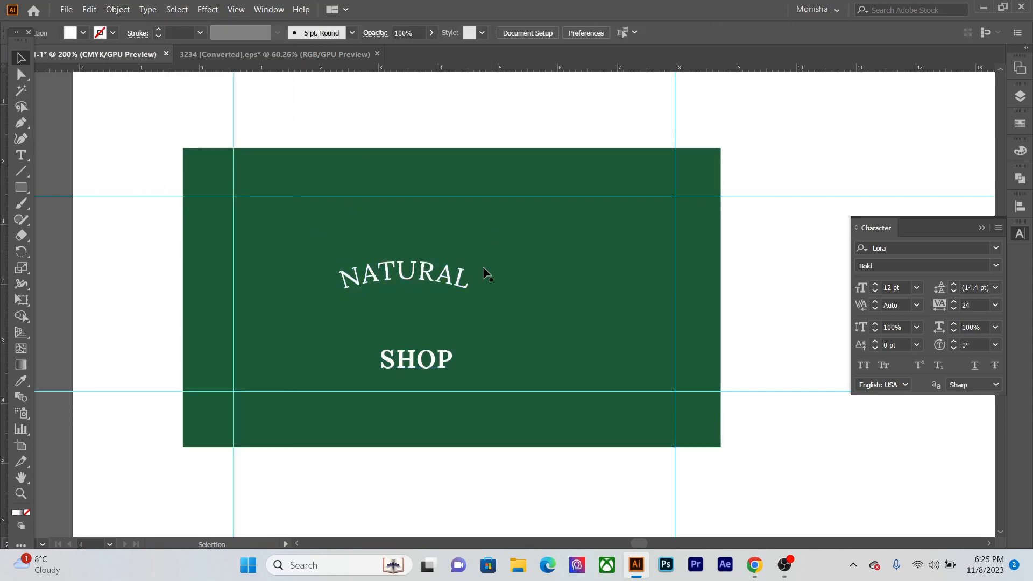
- Bring the white rose icon from outside the artboard to just below the green card
scroll(383, 230, right, 5)
scroll(382, 231, down, 1)
scroll(383, 235, down, 3)
drag(516, 260, 208, 300)
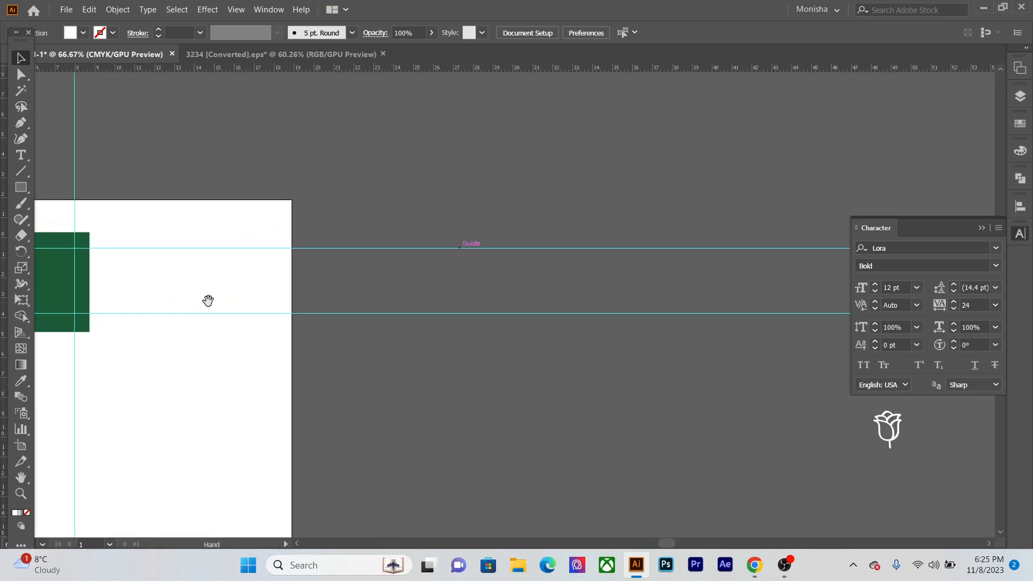
click(896, 440)
drag(876, 421, 228, 263)
scroll(185, 401, up, 4)
scroll(666, 370, down, 2)
scroll(228, 262, up, 2)
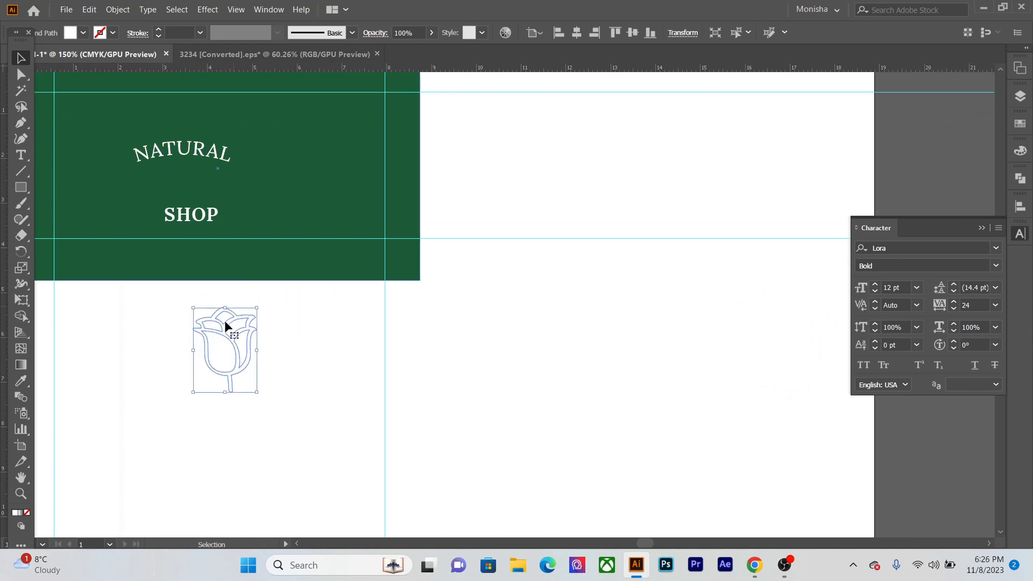
drag(225, 320, 251, 250)
scroll(250, 250, up, 1)
scroll(251, 248, down, 1)
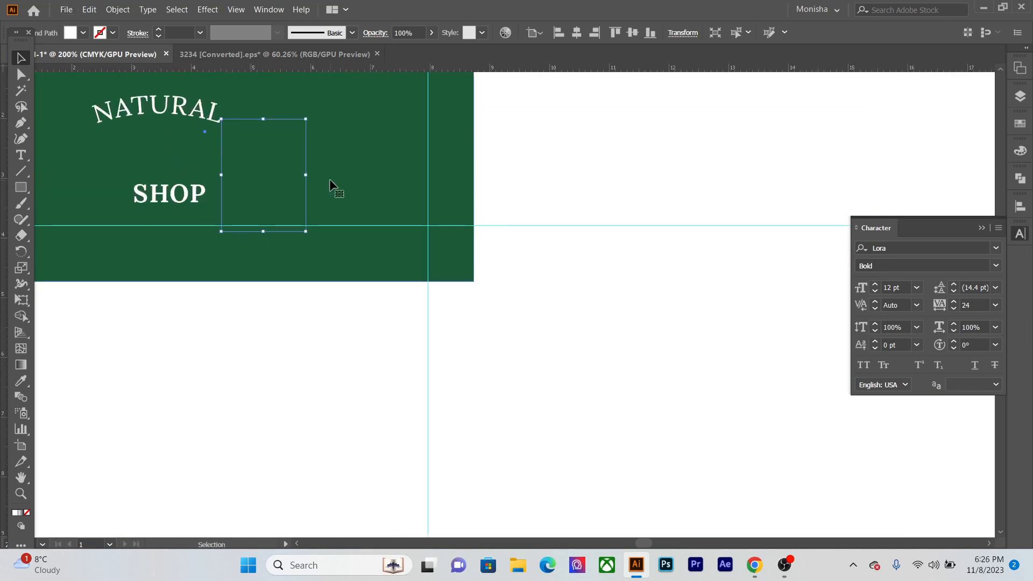
click(328, 179)
click(262, 313)
key(ctrl+z)
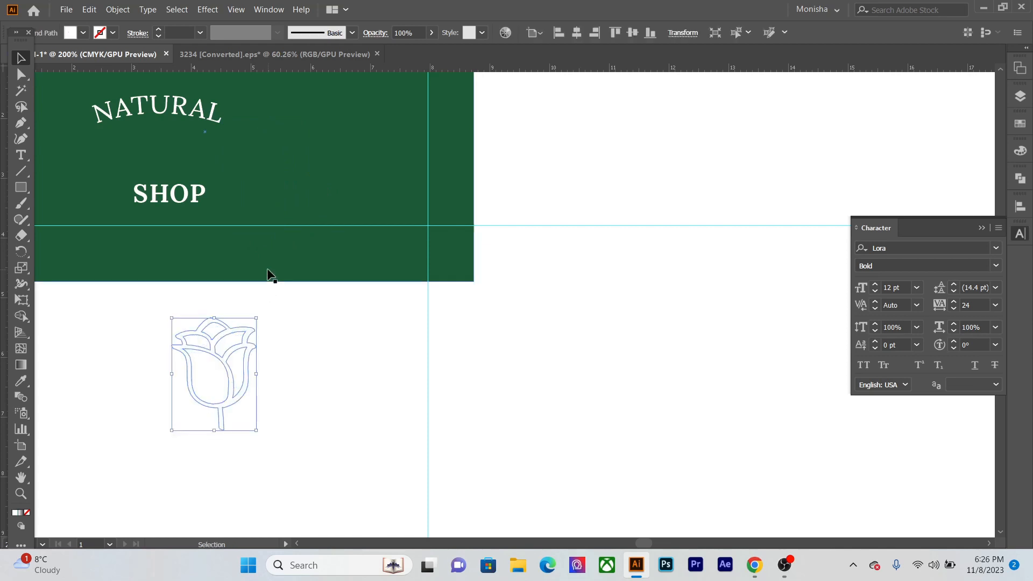
- Move the rose icon onto the card beside SHOP, in front of the green background, with a white fill
drag(226, 372, 284, 172)
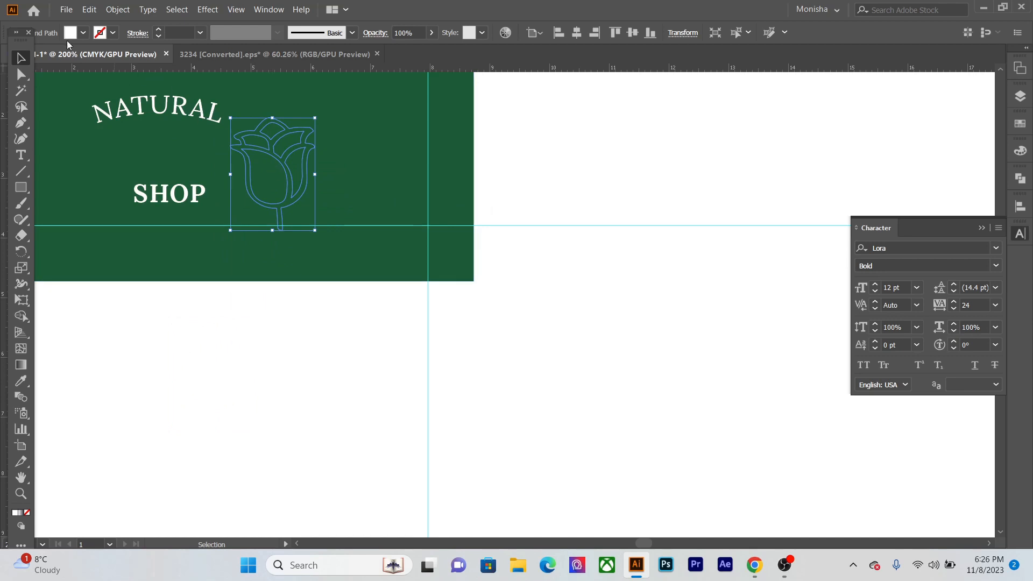
click(83, 33)
click(75, 56)
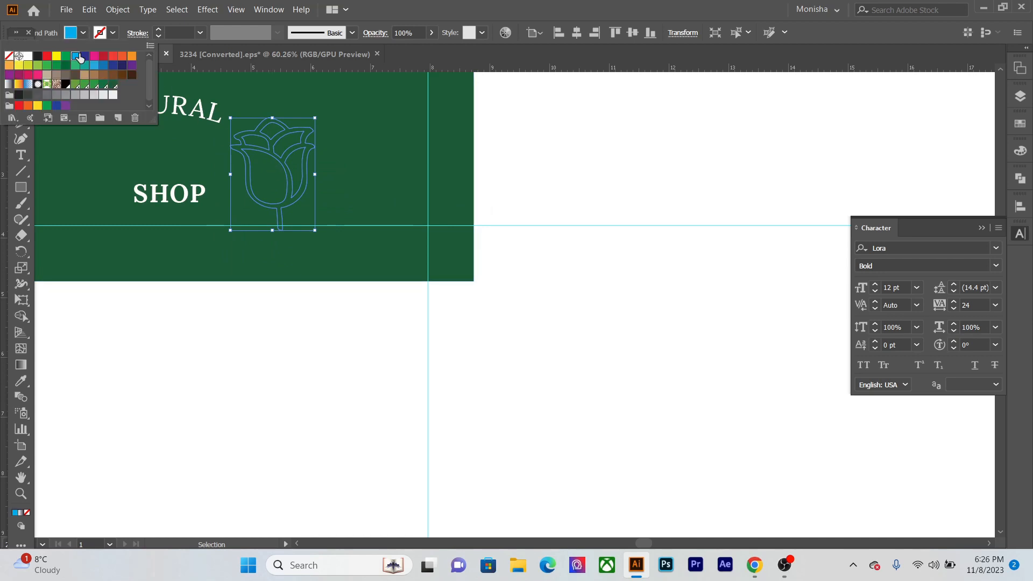
click(28, 56)
key(Escape)
key(a)
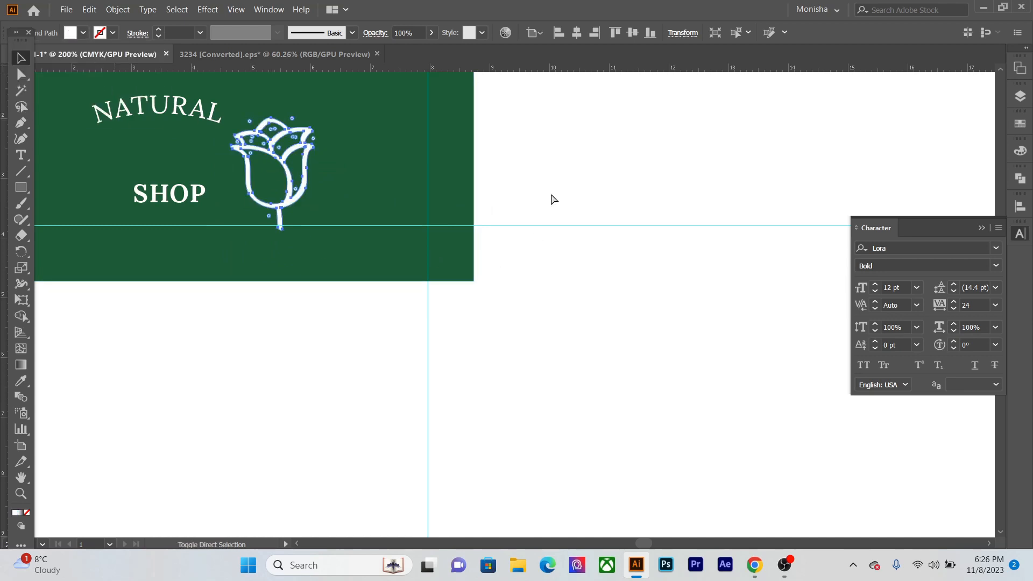
- Scale the rose icon down to about half its size and place it between NATURAL and SHOP
scroll(335, 299, up, 3)
scroll(463, 489, down, 3)
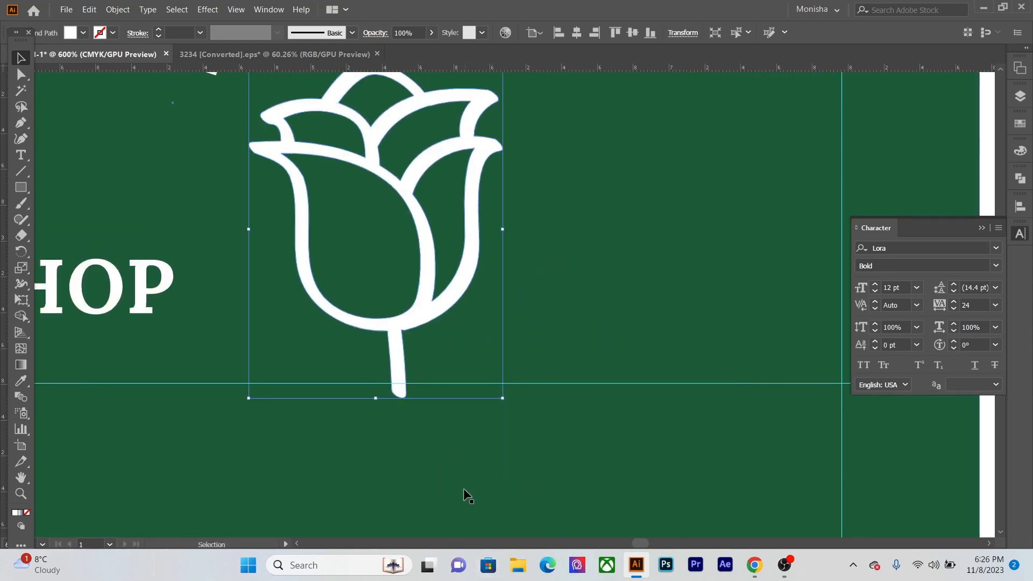
drag(486, 435, 445, 396)
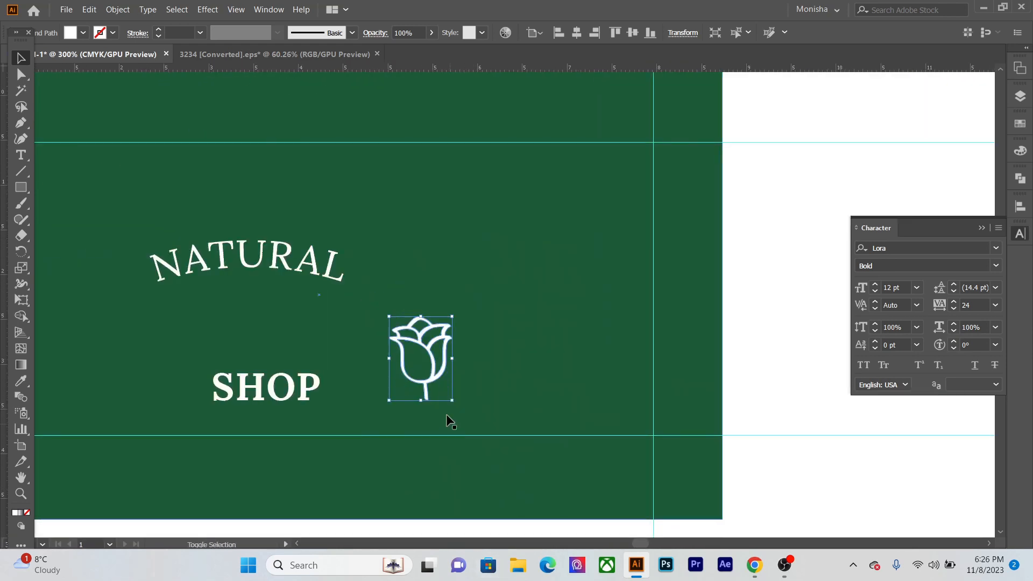
drag(431, 345, 334, 320)
- Move the arched NATURAL lettering up and to the right, so it sits above the rose
drag(259, 260, 318, 216)
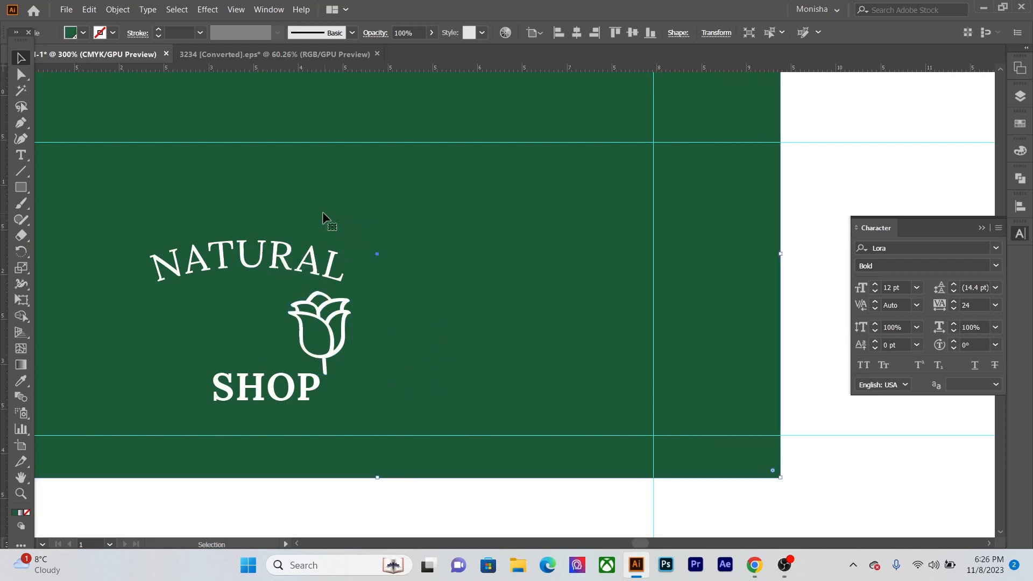
key(ctrl+z)
click(756, 486)
drag(329, 262, 371, 217)
scroll(361, 234, down, 2)
drag(365, 262, 400, 290)
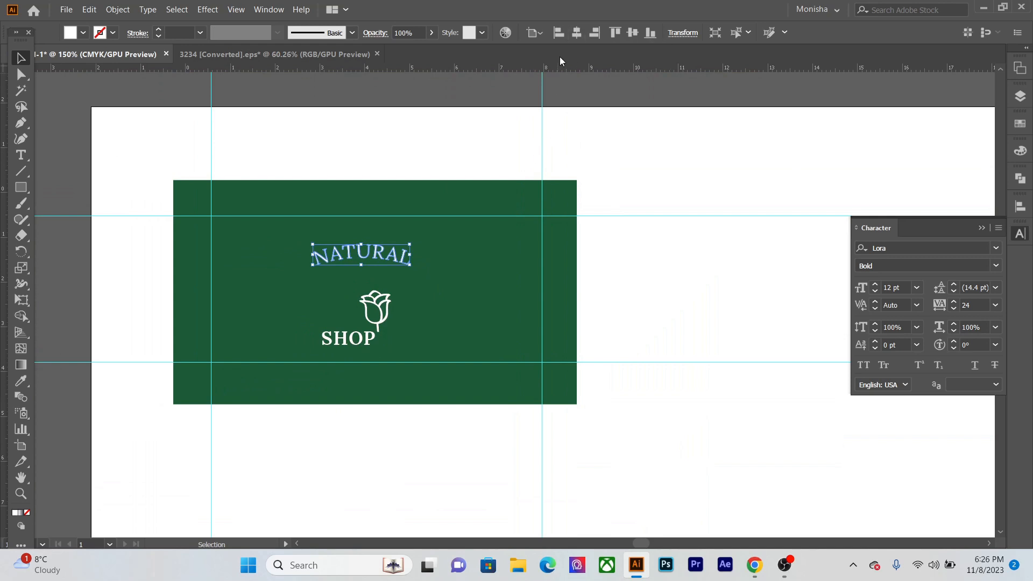
click(535, 33)
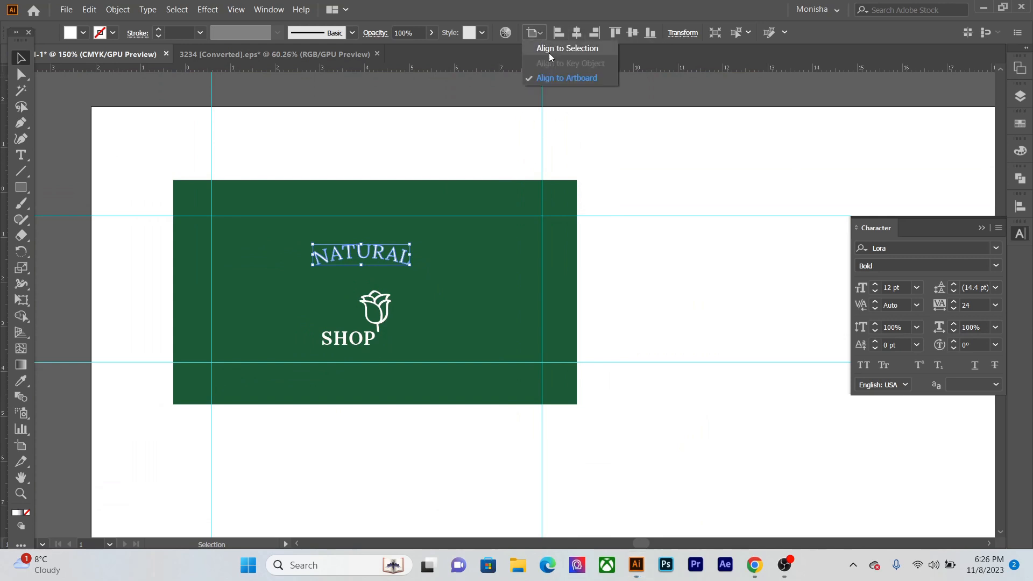
click(569, 134)
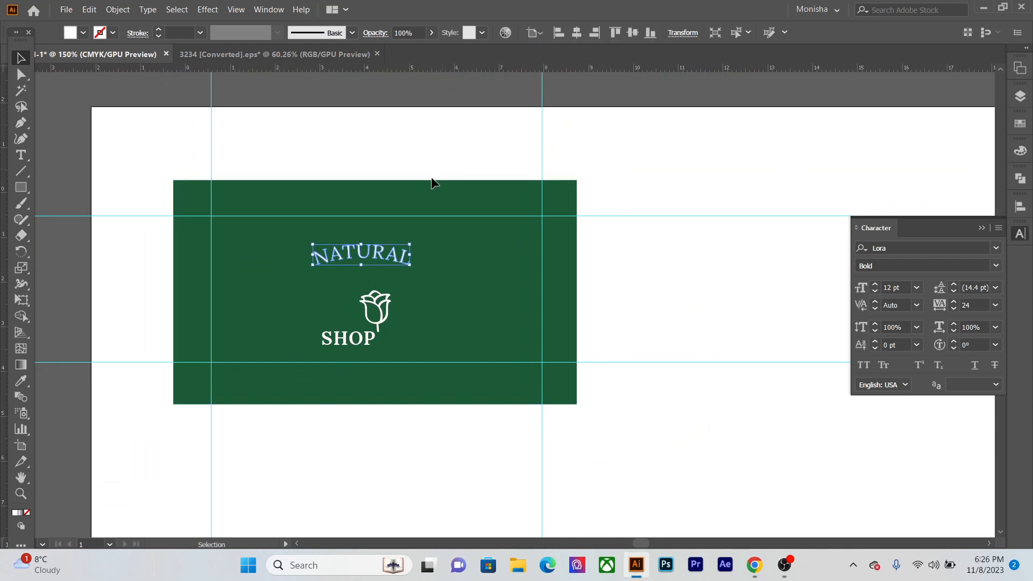
click(432, 186)
click(541, 33)
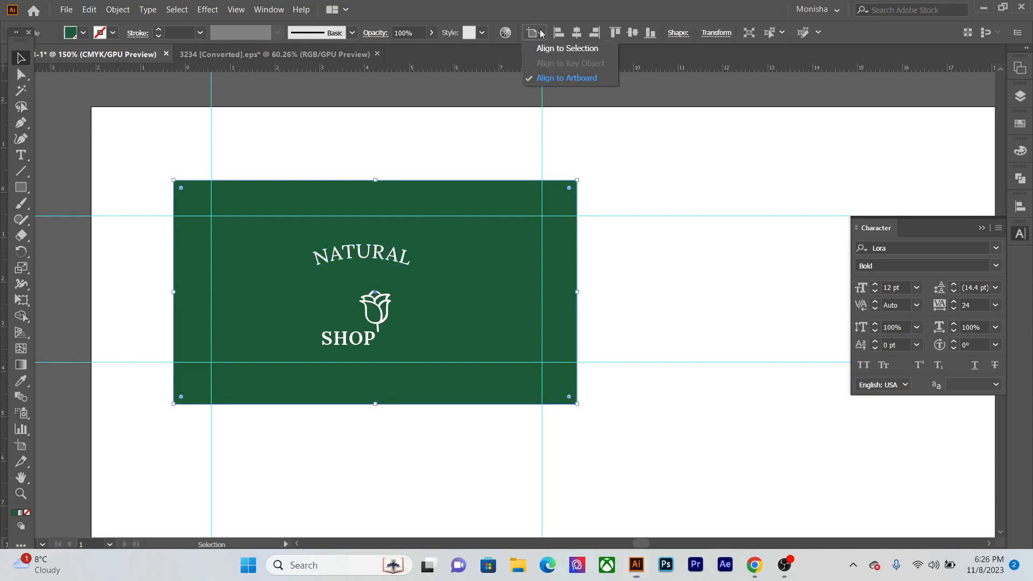
click(521, 127)
- Centre the NATURAL lettering horizontally on the card, using the green background as the key object
drag(324, 153, 395, 265)
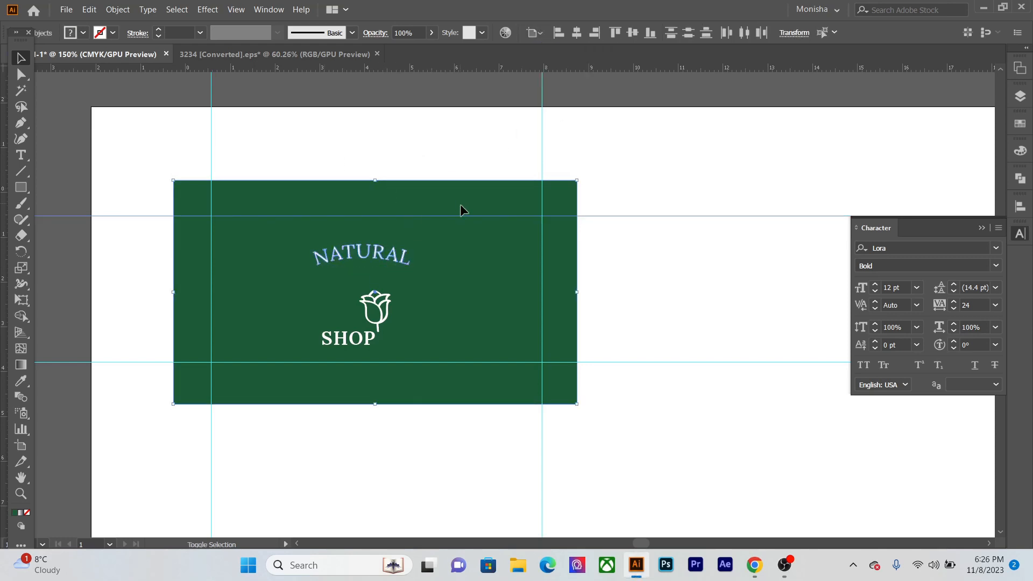
drag(633, 188, 673, 257)
click(537, 33)
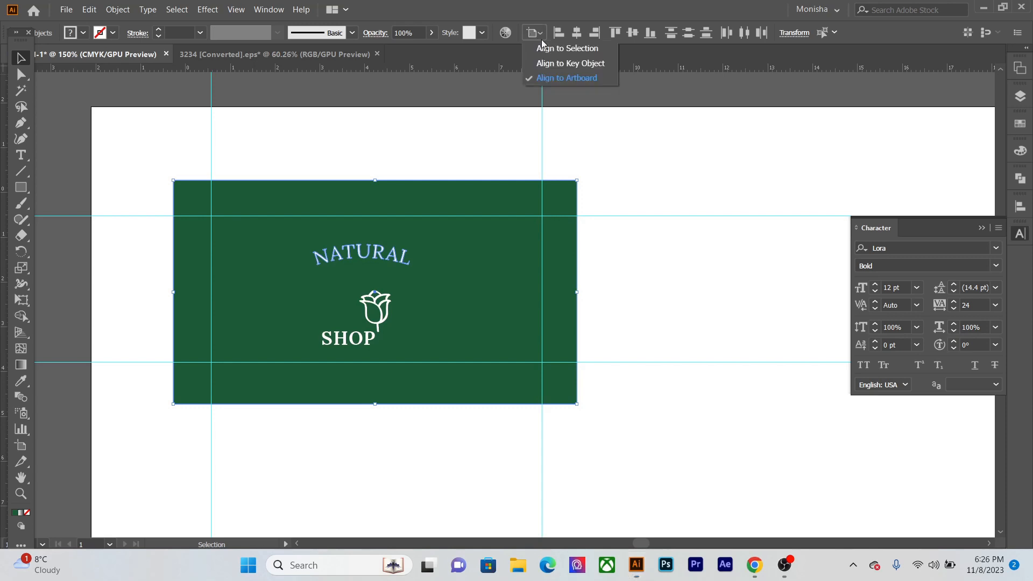
click(554, 64)
click(444, 195)
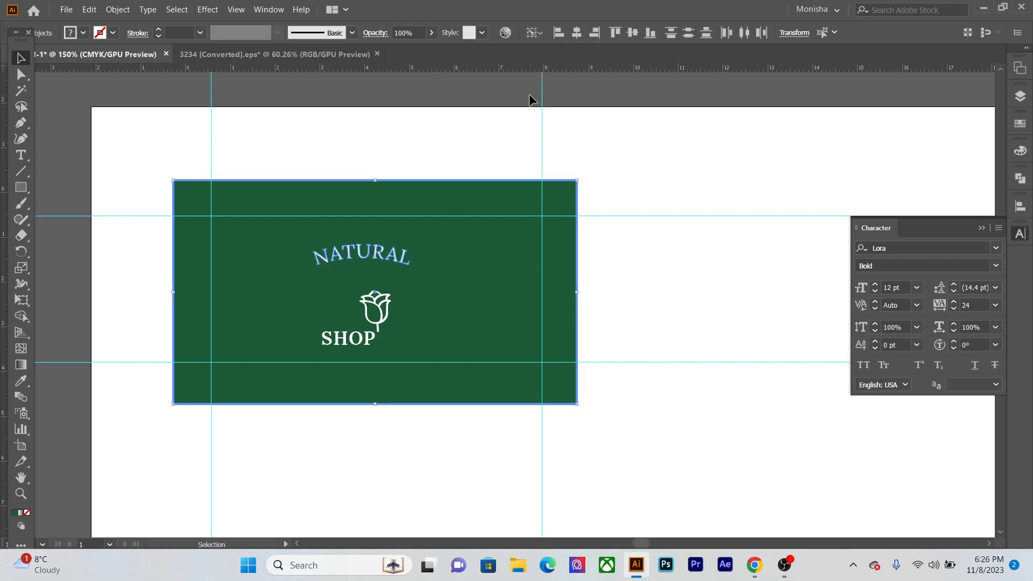
click(577, 32)
click(618, 136)
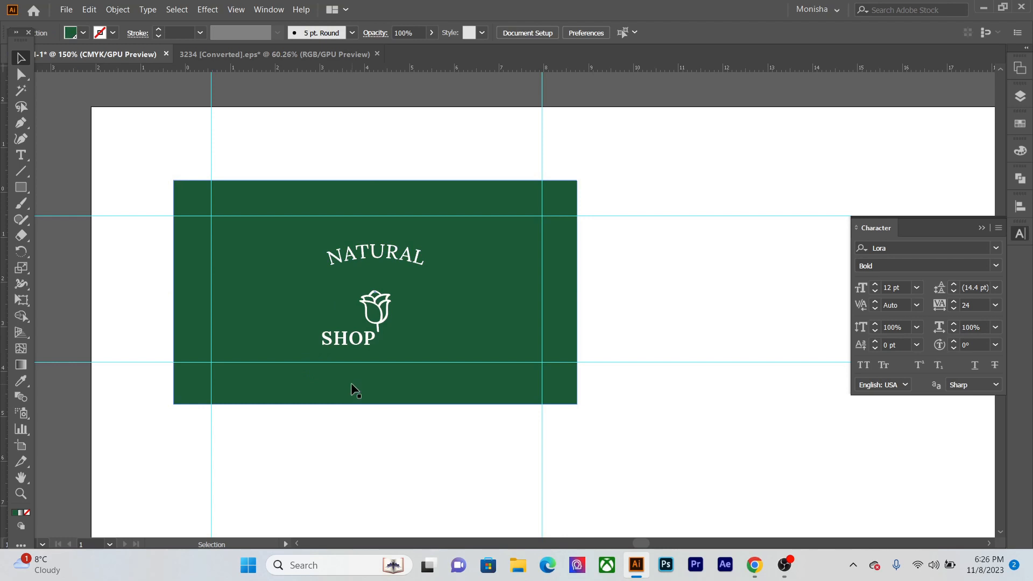
- Hide the guides and centre the SHOP text horizontally on the green background as the key object
key(ctrl+semicolon)
drag(333, 448, 306, 338)
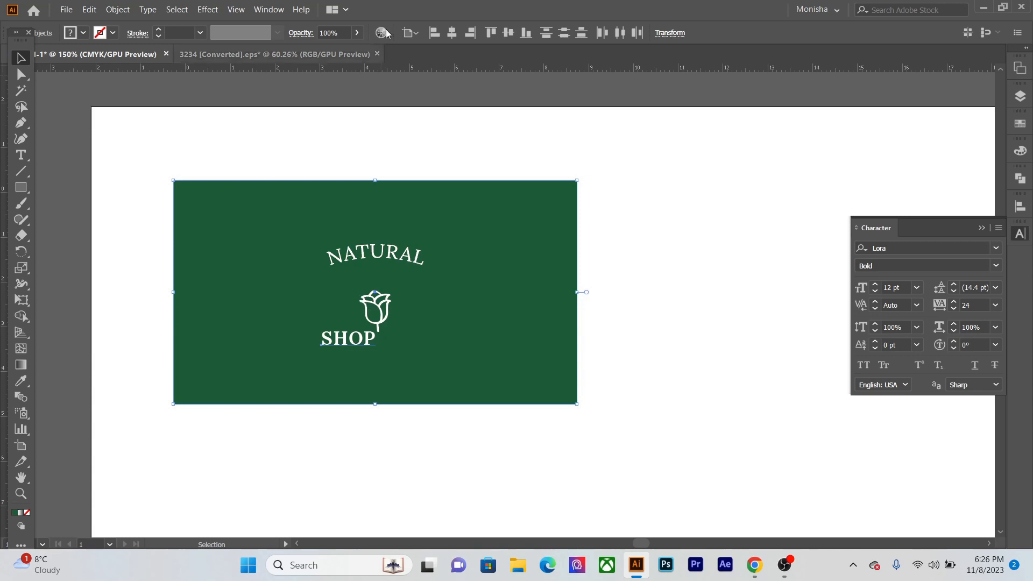
click(411, 32)
click(462, 64)
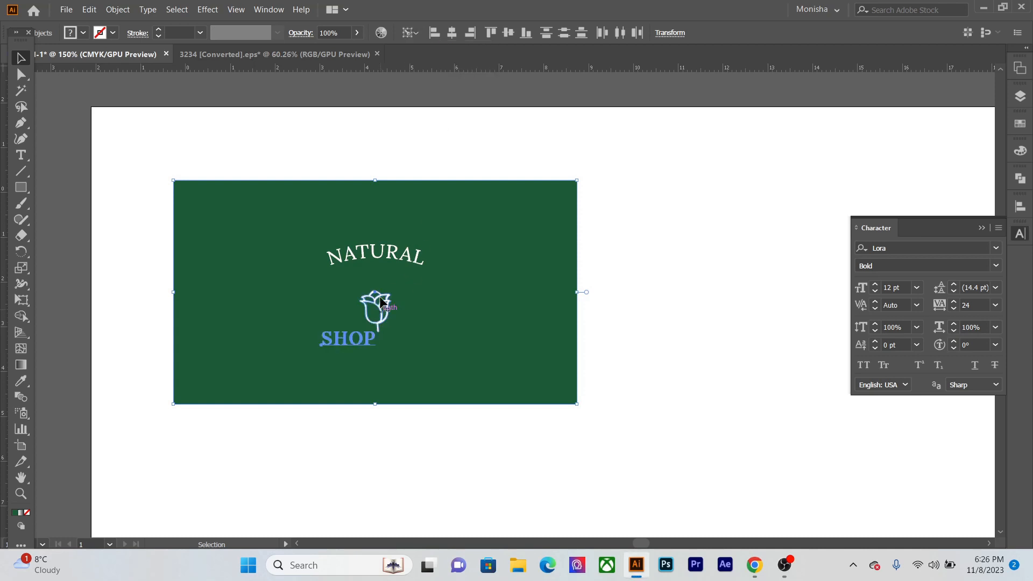
click(464, 208)
click(452, 33)
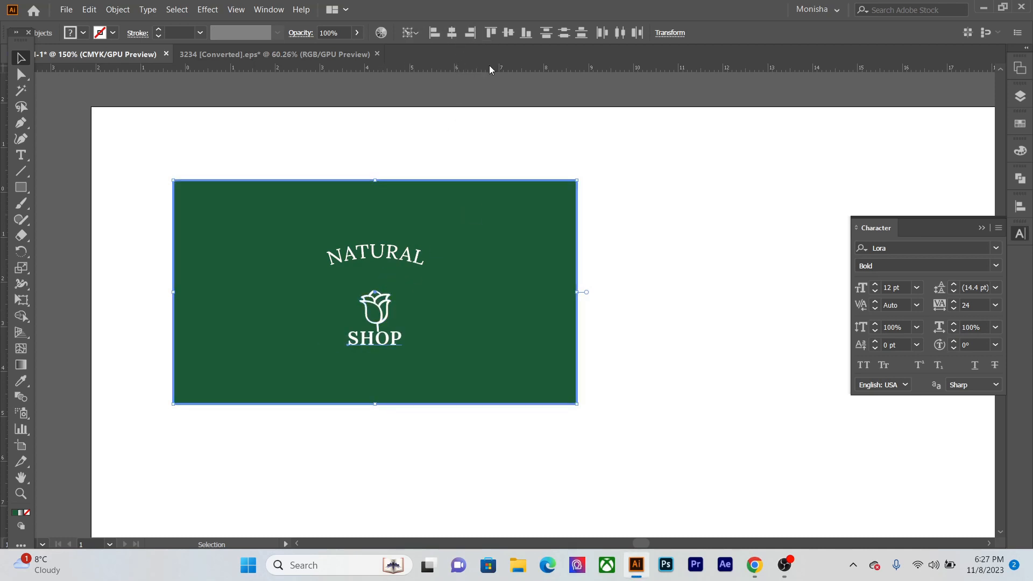
click(675, 285)
- Centre the rose icon horizontally on the card, using the green background as the key object
click(376, 304)
shift+click(522, 252)
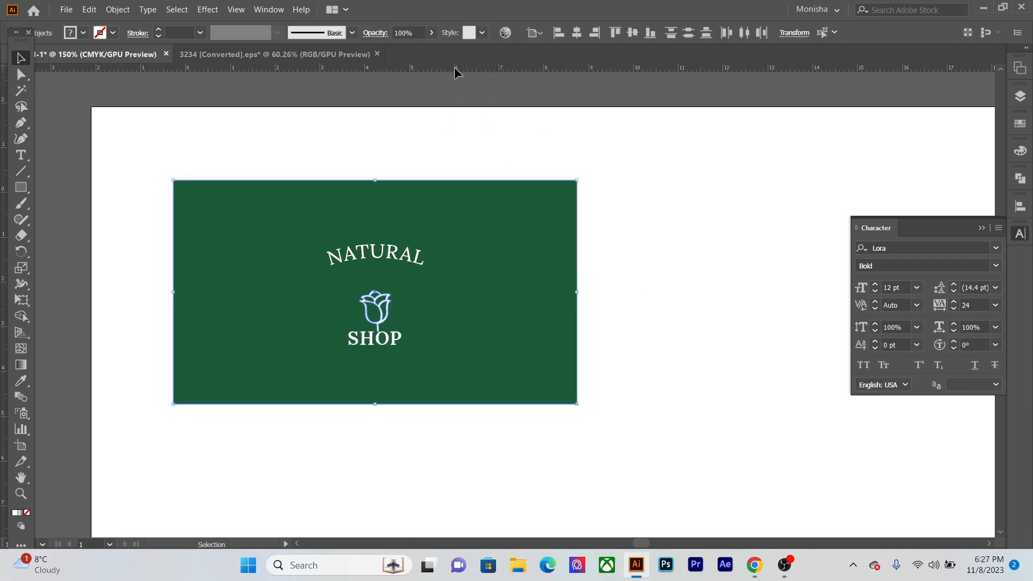
click(534, 33)
click(560, 63)
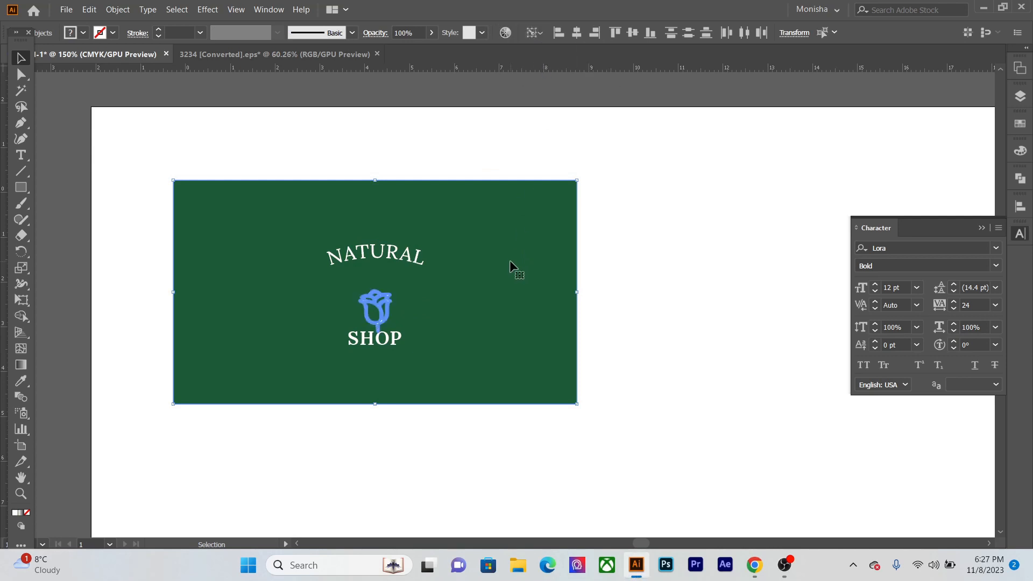
click(509, 260)
click(576, 33)
click(635, 330)
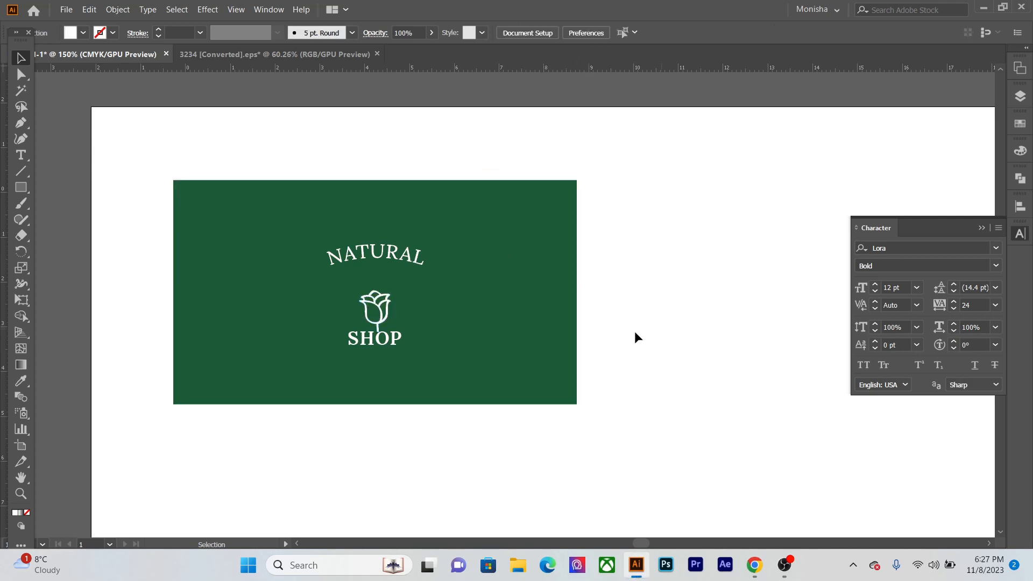
- Move the rose icon up off the SHOP text, and shift it and the NATURAL lettering slightly higher together
drag(382, 305, 385, 291)
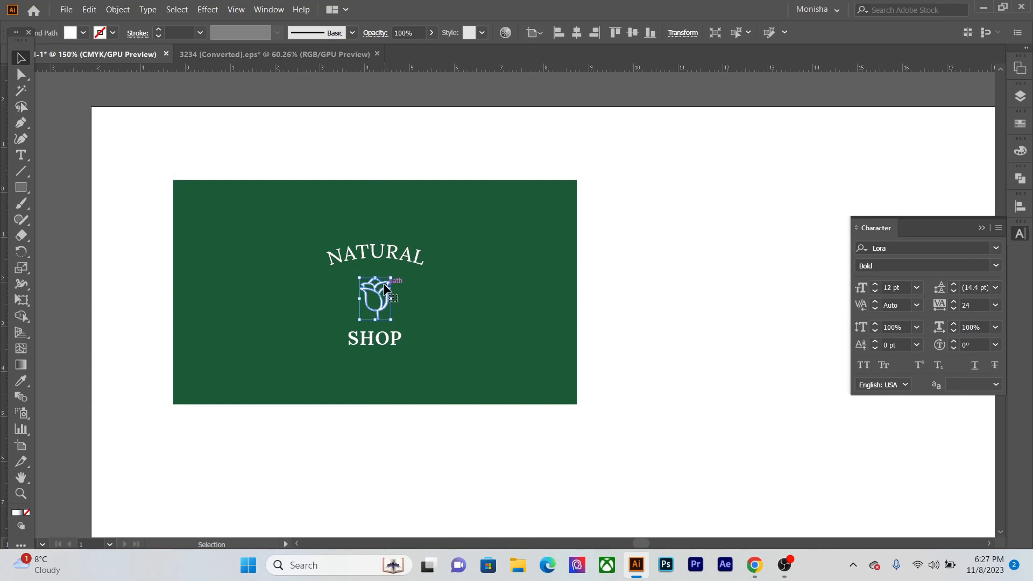
scroll(385, 290, up, 3)
scroll(392, 225, down, 2)
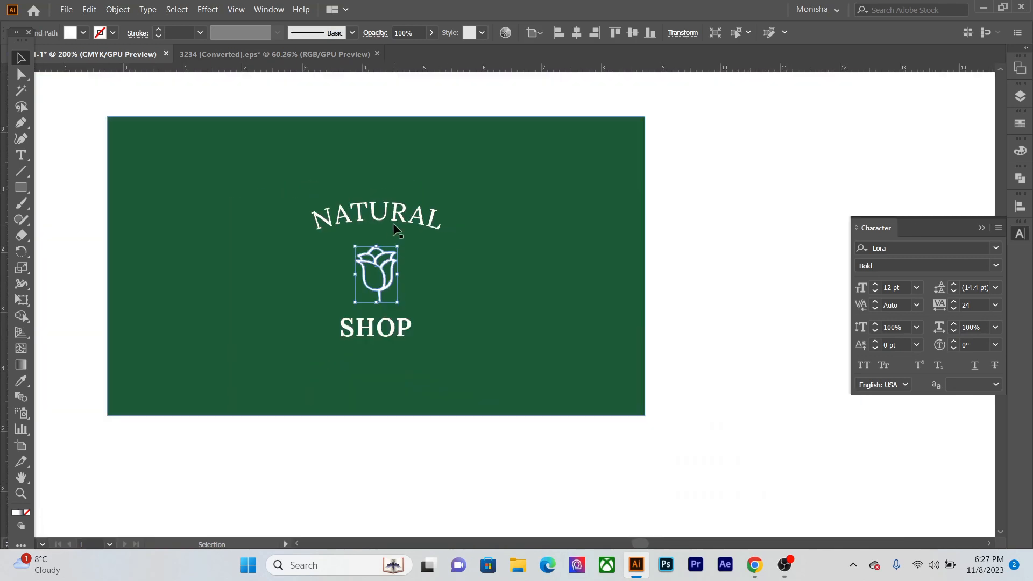
drag(393, 210, 393, 194)
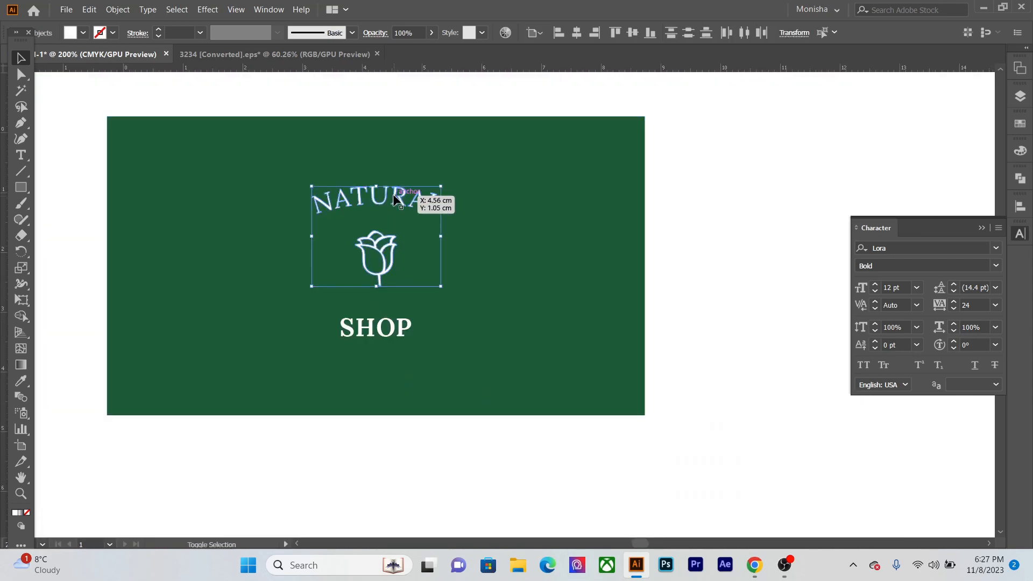
click(689, 314)
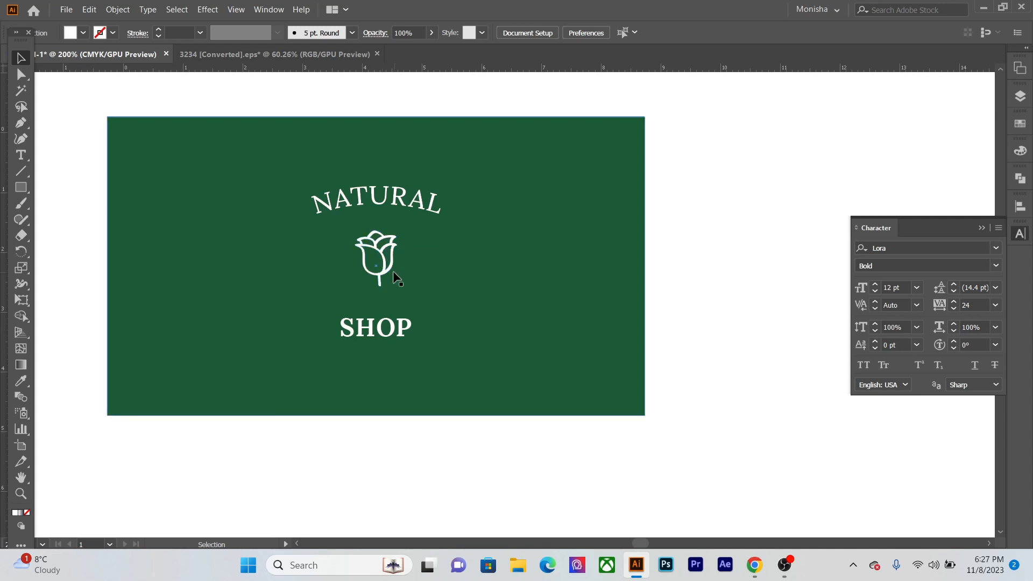
- Enlarge the rose icon to nearly twice its size so it fills the space between NATURAL and SHOP
click(392, 272)
drag(399, 287, 413, 308)
click(707, 429)
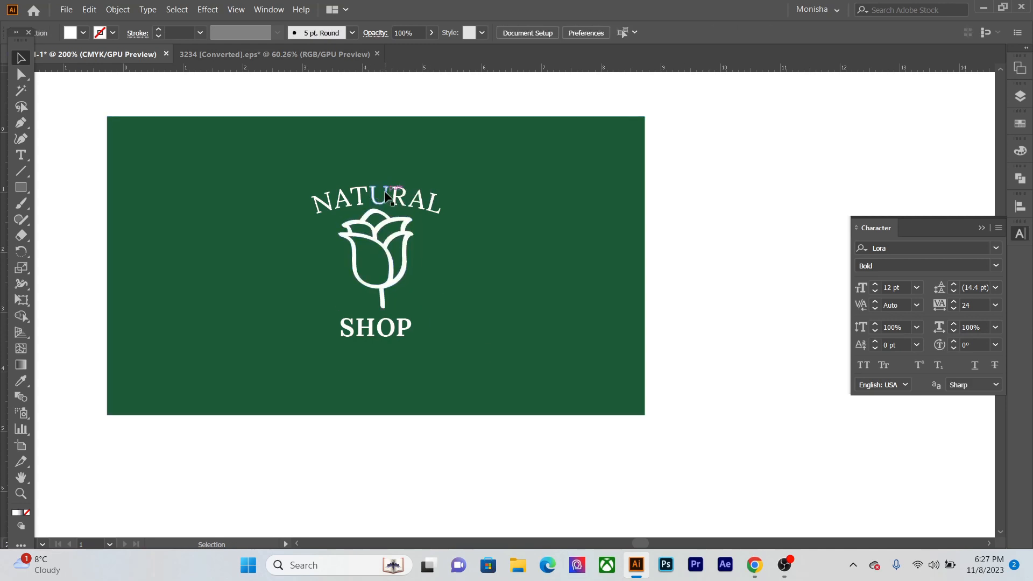
- Enlarge the arched NATURAL lettering slightly and move it straight up by about 0.09 cm above the rose
click(433, 196)
drag(442, 186, 428, 203)
click(725, 350)
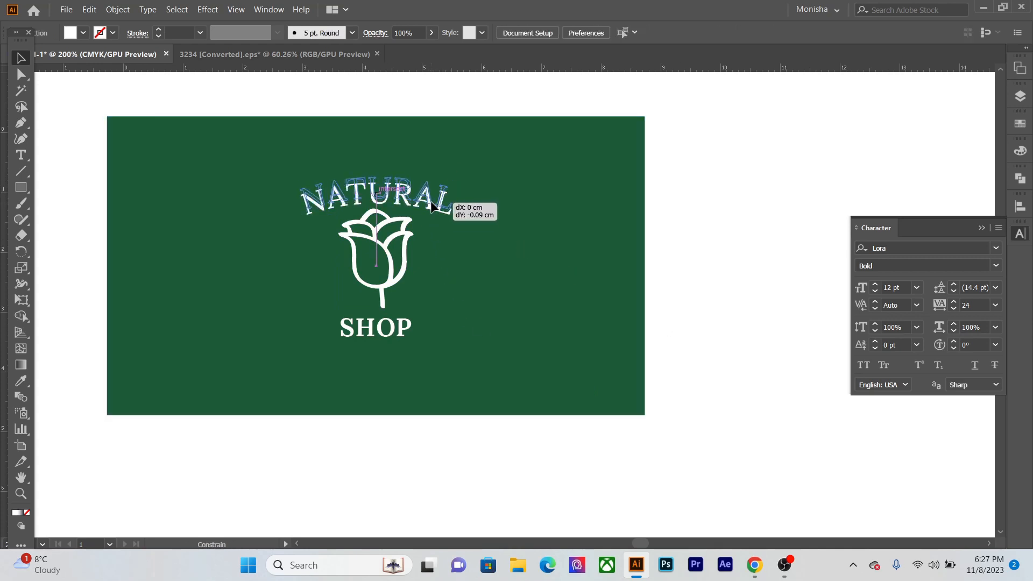
click(709, 412)
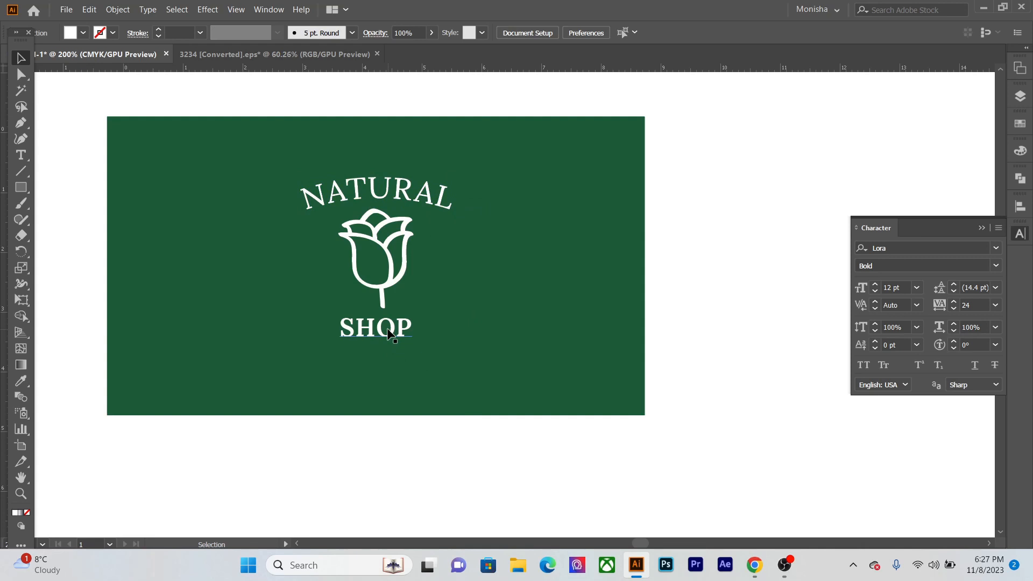
- Move the SHOP text slightly to the right so it sits under the rose's stem
drag(388, 332, 395, 332)
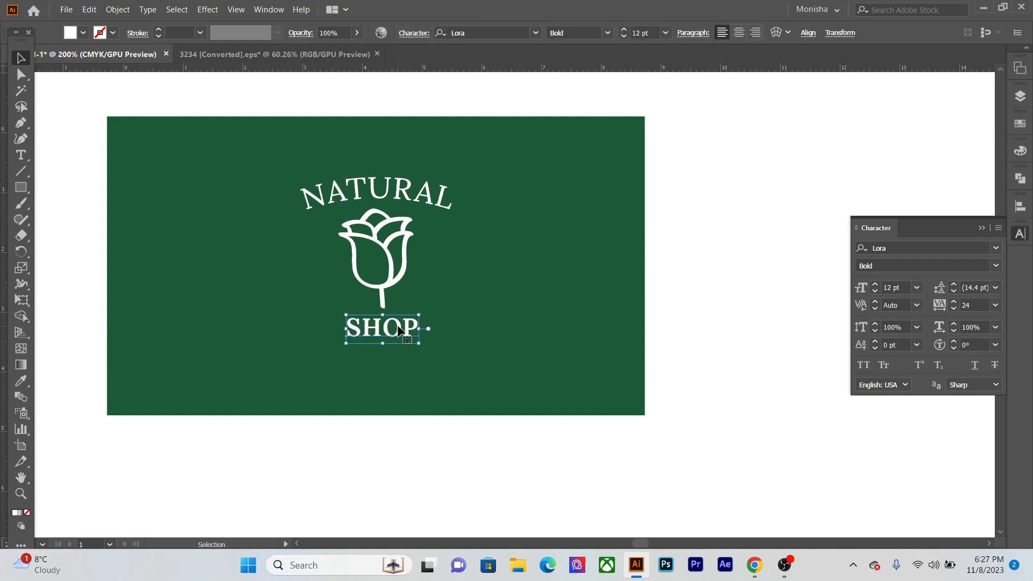
shift+click(399, 333)
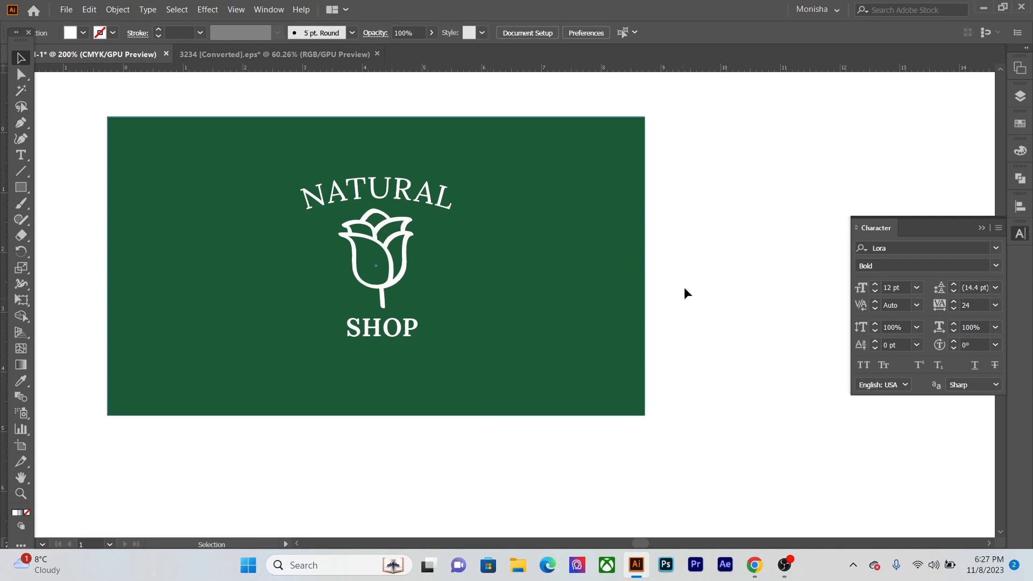
scroll(512, 276, down, 1)
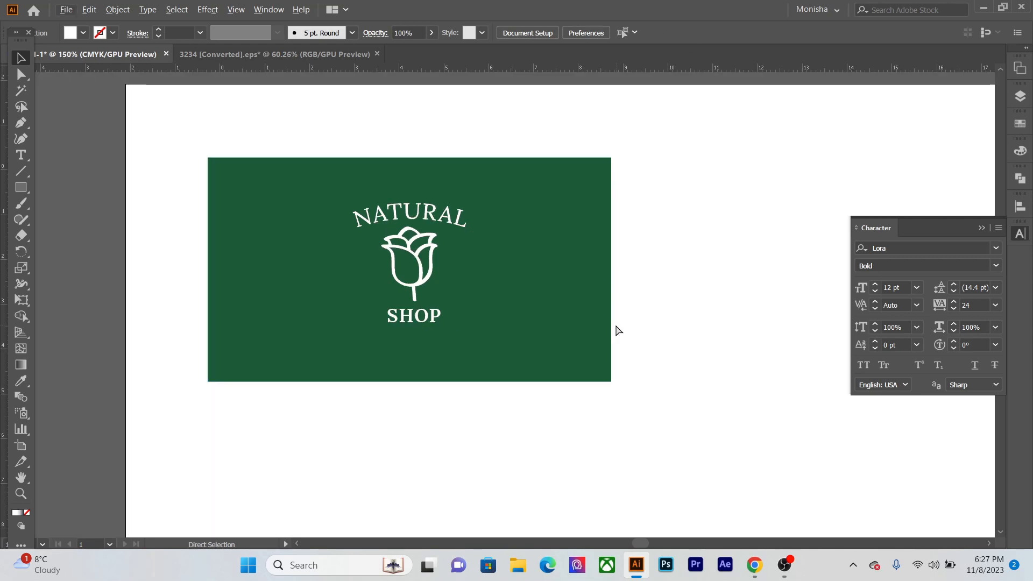
key(ctrl+0)
scroll(399, 135, up, 4)
drag(401, 186, 282, 295)
scroll(281, 295, down, 1)
drag(544, 348, 479, 326)
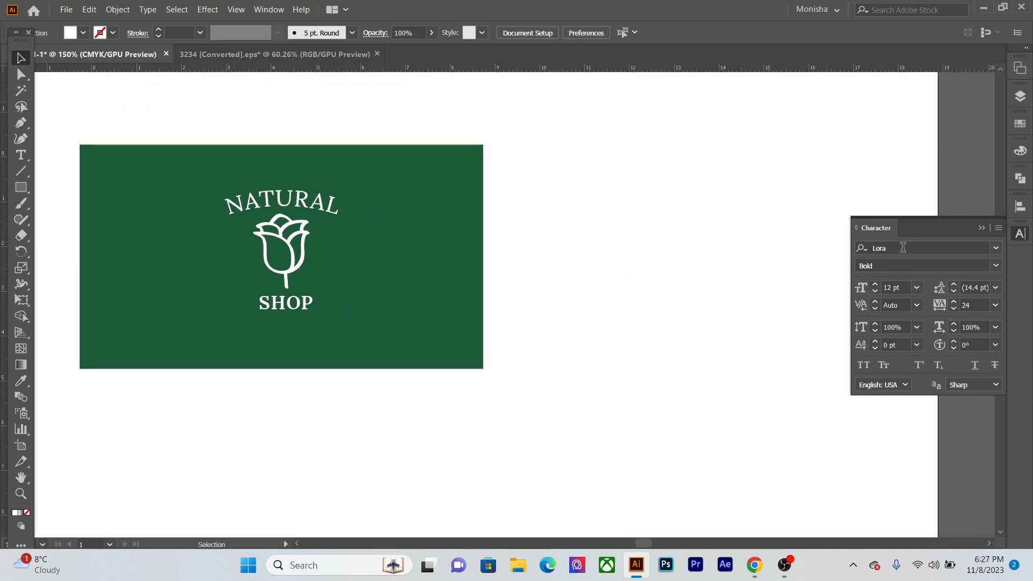
- Create a new layer above the Front layer and name it Back
click(980, 229)
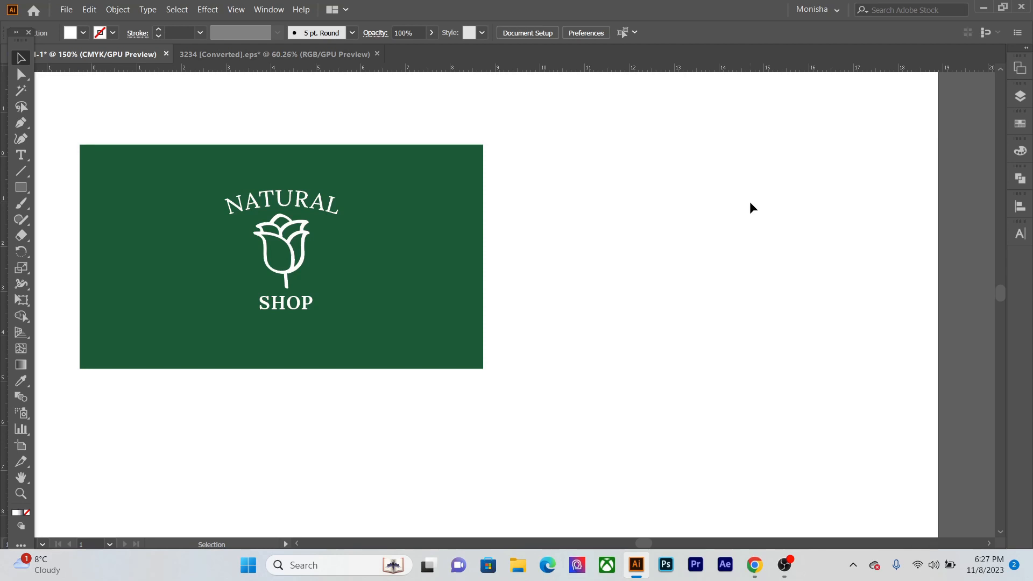
click(1024, 101)
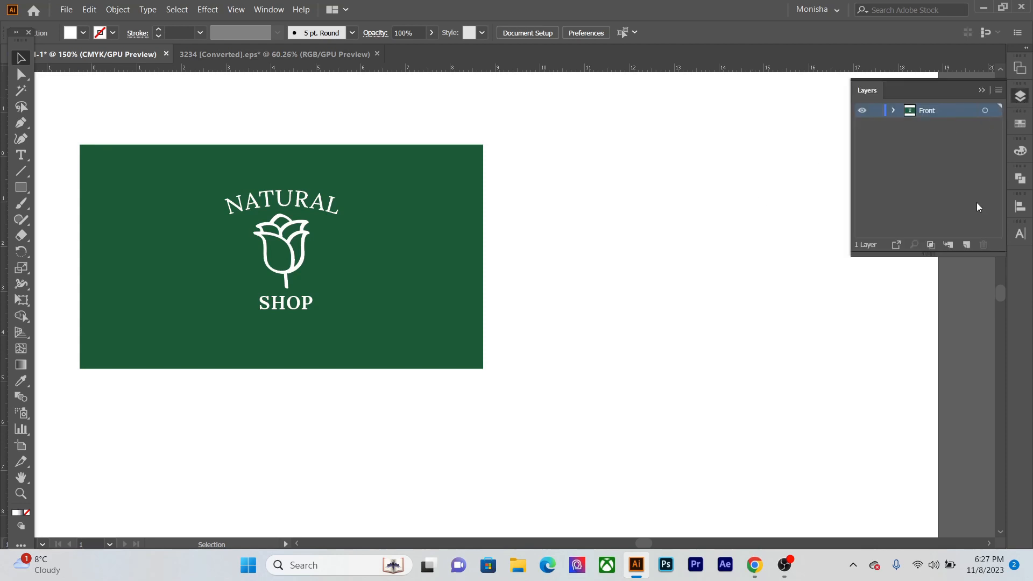
click(968, 246)
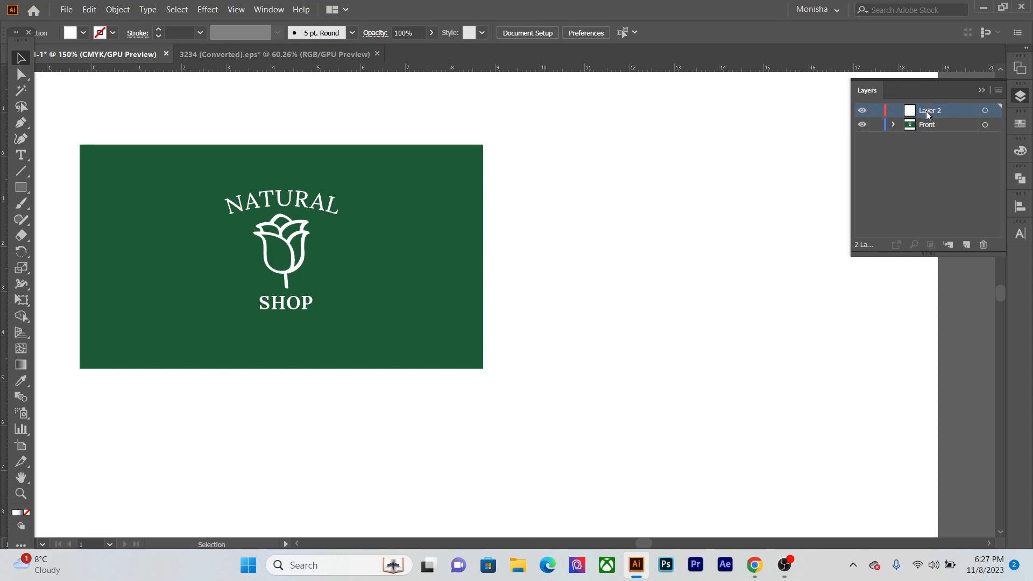
double_click(928, 113)
text(N)
click(673, 386)
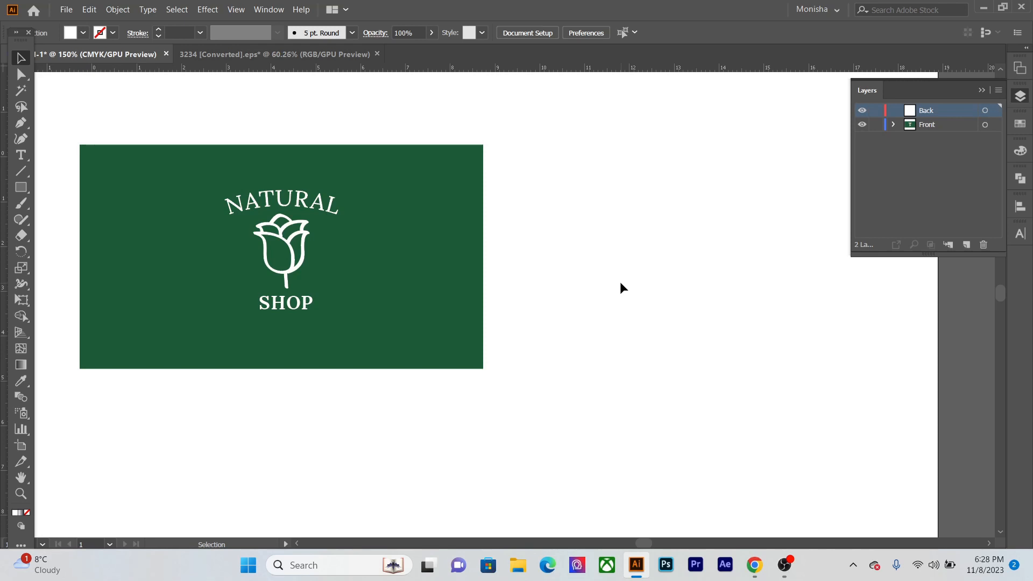
- Hide the Front layer and draw a white rectangle about 8.3 × 4.7 cm on the Back layer
click(862, 126)
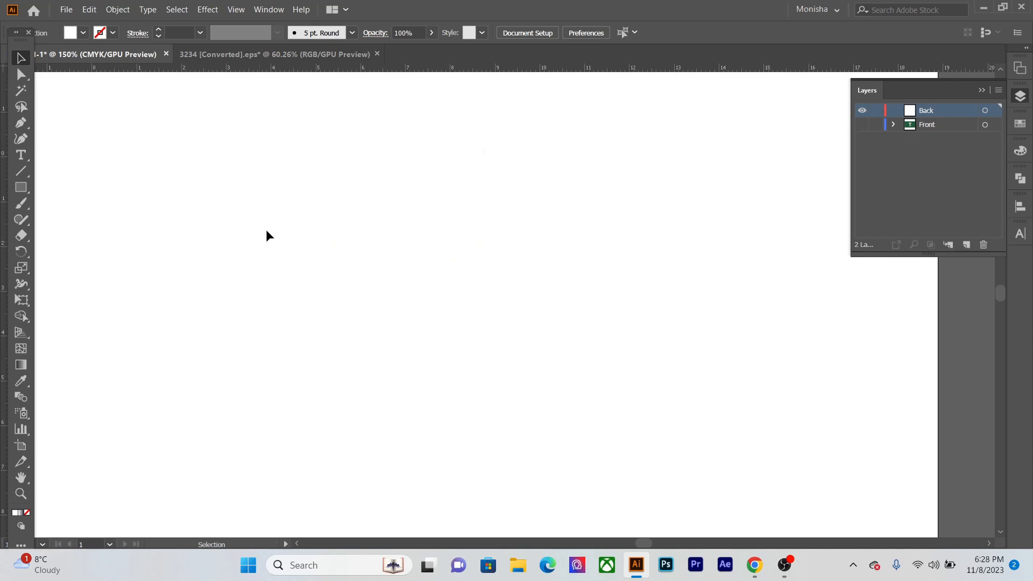
key(m)
drag(103, 153, 474, 364)
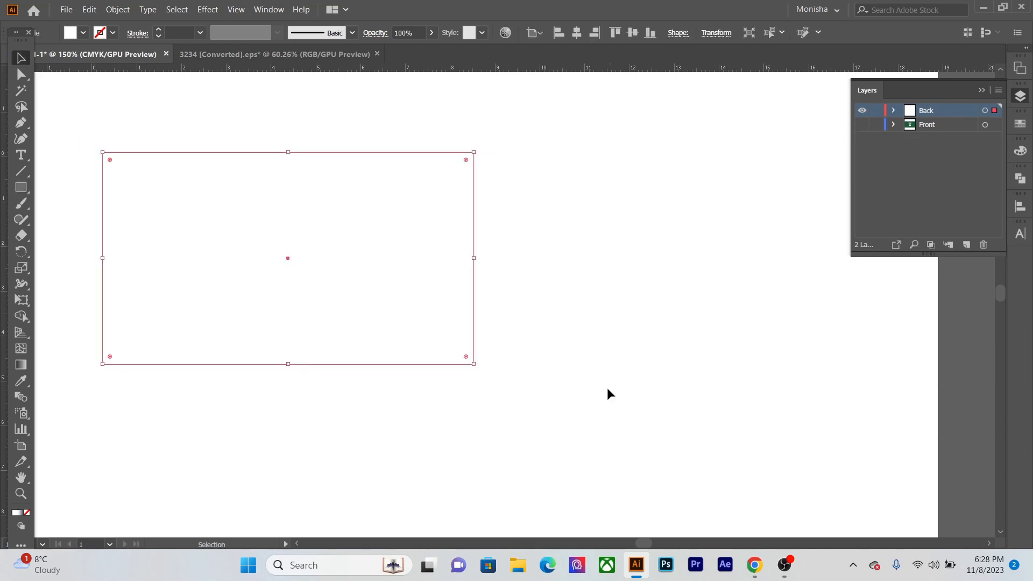
- Set the white rectangle's width to 9 cm and its height to 5 cm
click(716, 33)
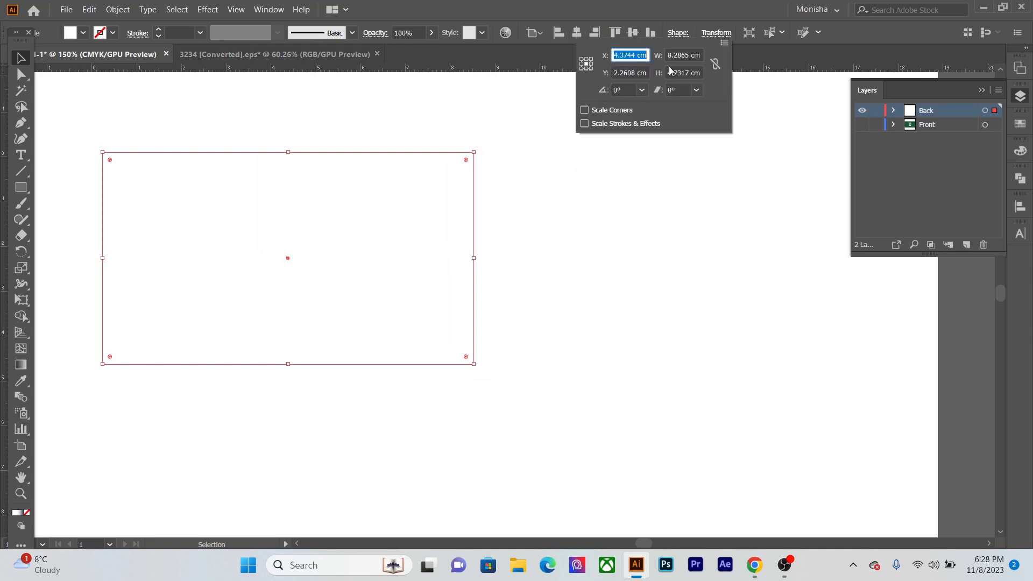
drag(670, 55, 746, 49)
key(BackSpace)
key(BackSpace)
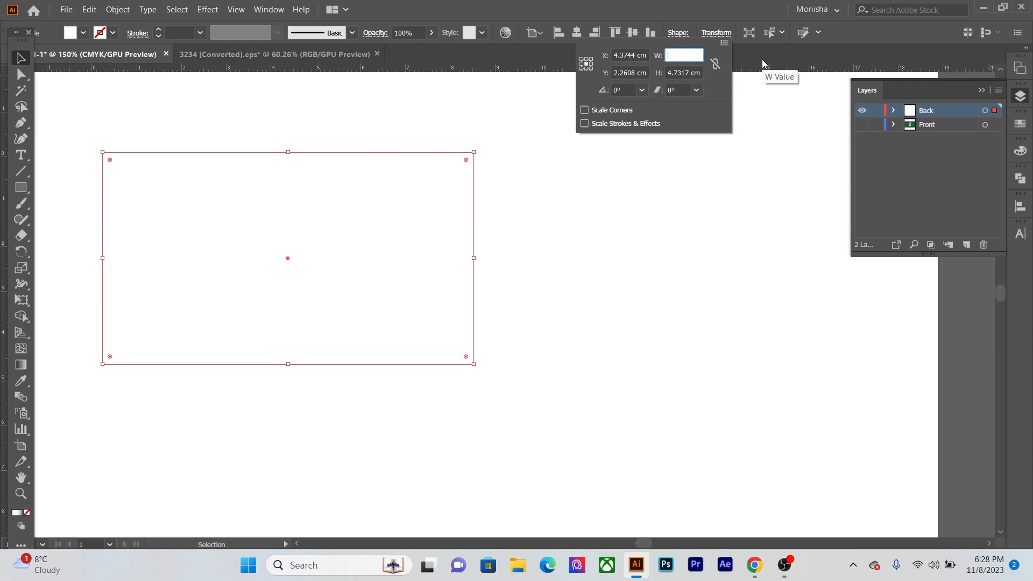
text(9)
key(Tab)
text(5)
key(Tab)
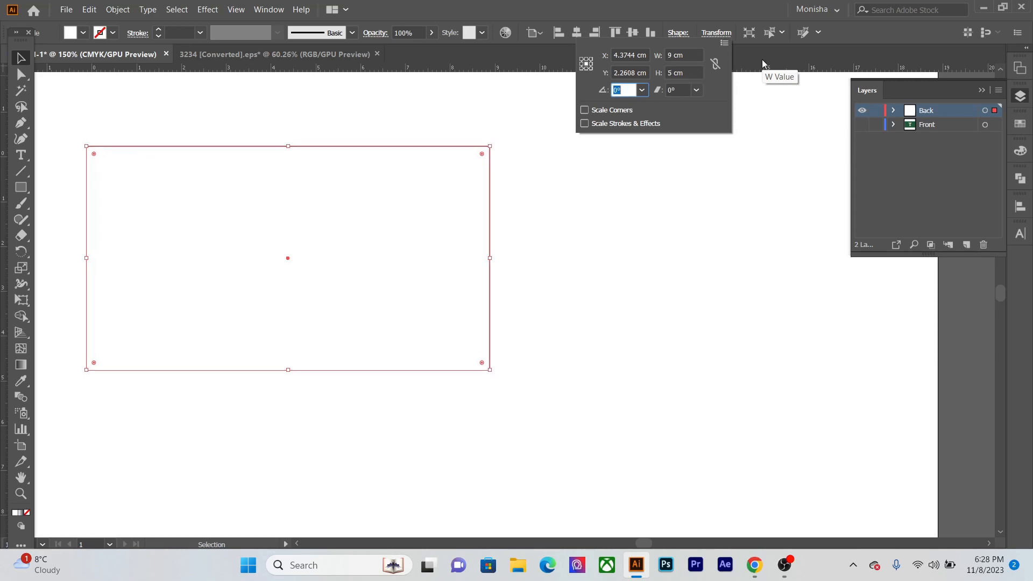
click(563, 387)
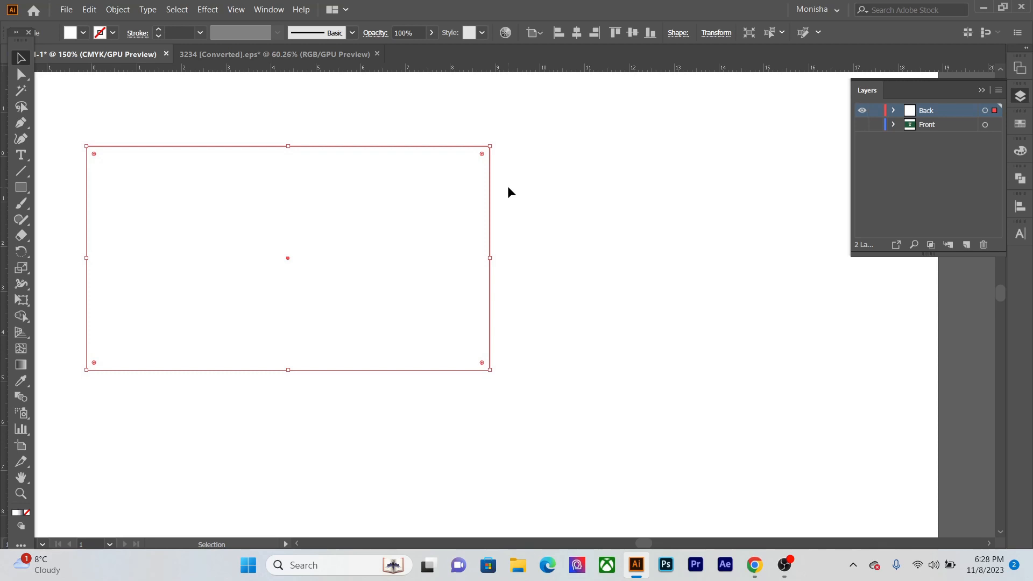
- Delete the white rectangle from the Back layer
drag(664, 167, 336, 404)
key(Delete)
key(ctrl+0)
scroll(587, 199, up, 3)
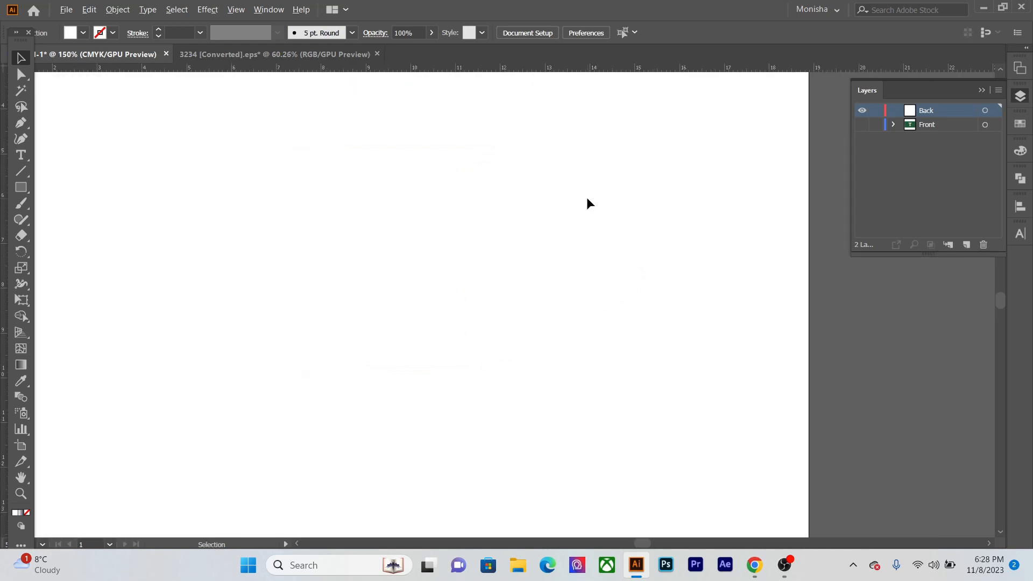
scroll(587, 199, up, 2)
drag(587, 199, 583, 321)
scroll(563, 296, down, 3)
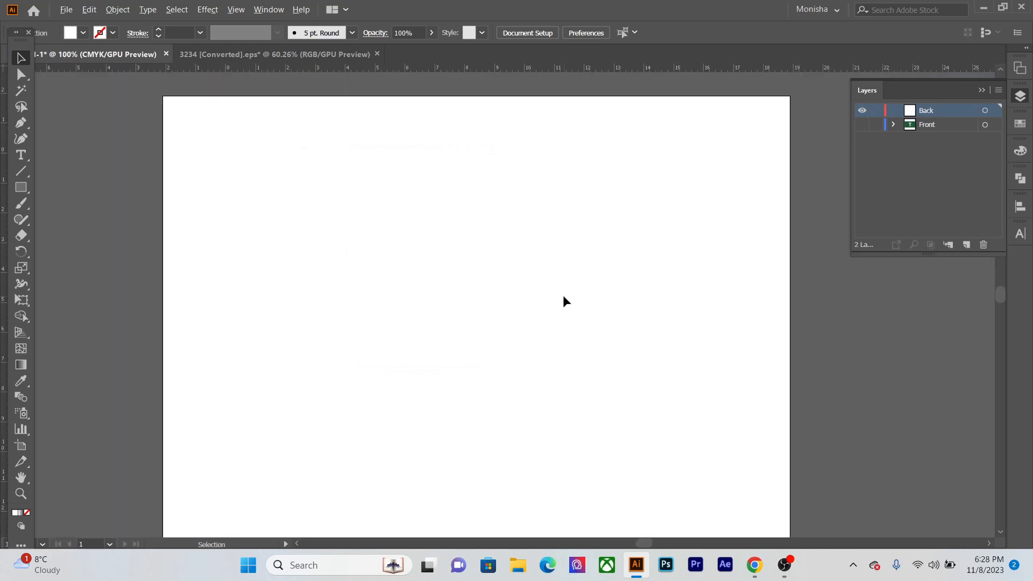
- Copy the green background from the Front layer and paste it in place on the Back layer, leaving only the Back layer visible
click(861, 124)
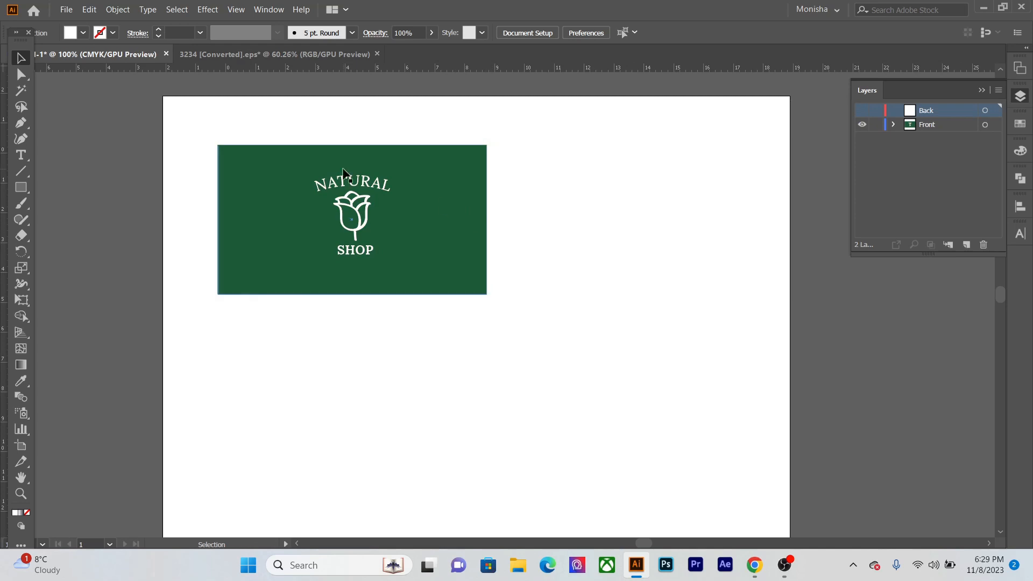
click(240, 171)
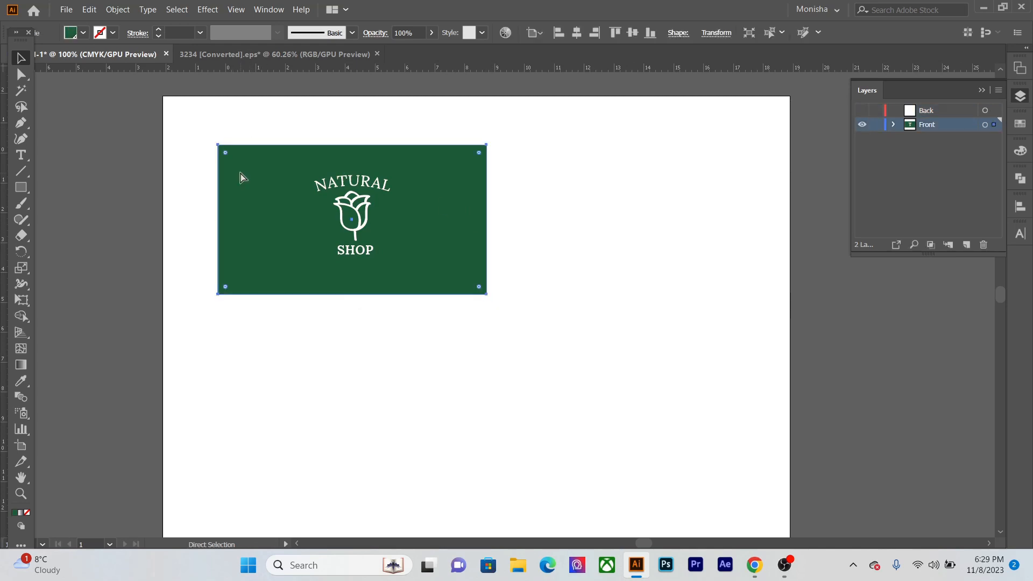
click(550, 250)
click(861, 124)
click(861, 109)
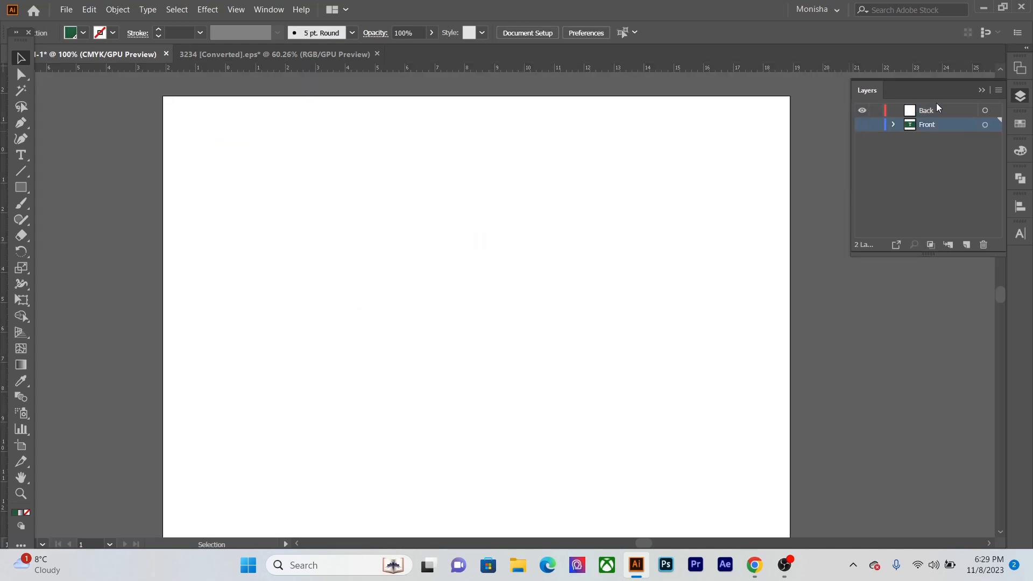
click(936, 109)
key(ctrl+f)
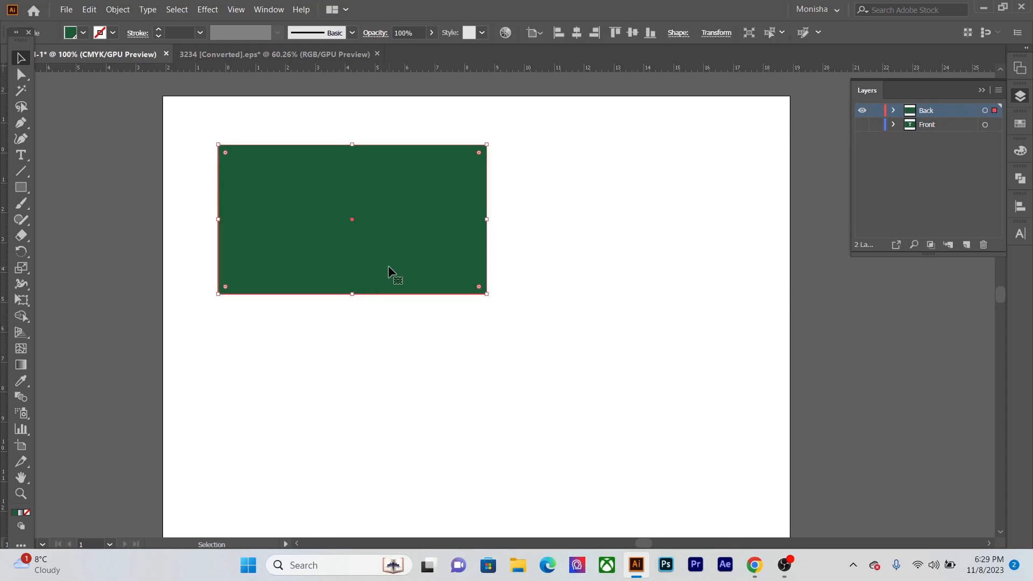
key(a)
click(447, 378)
key(v)
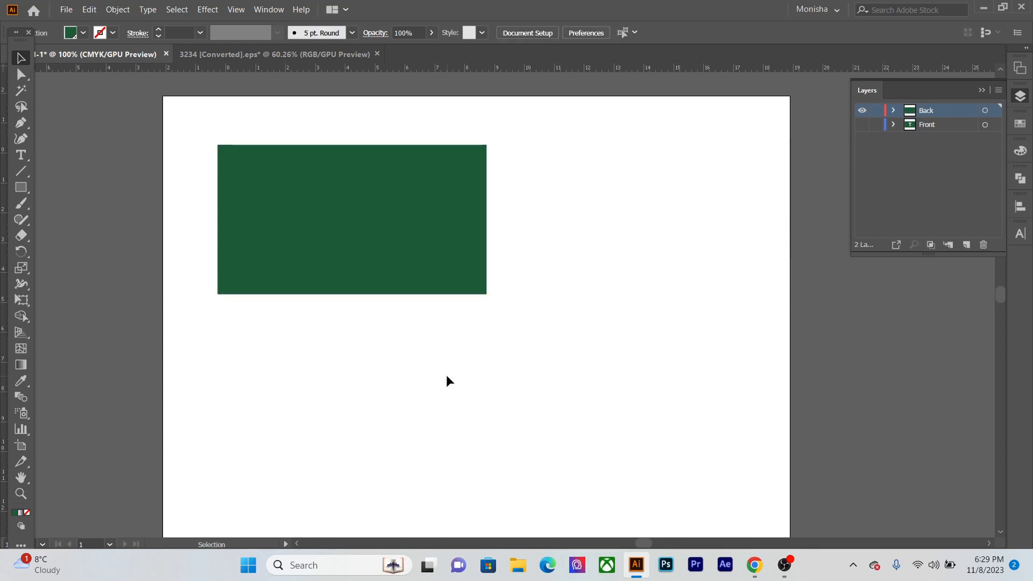
- Hide the Back layer, show the Front layer and hide the rulers
click(862, 111)
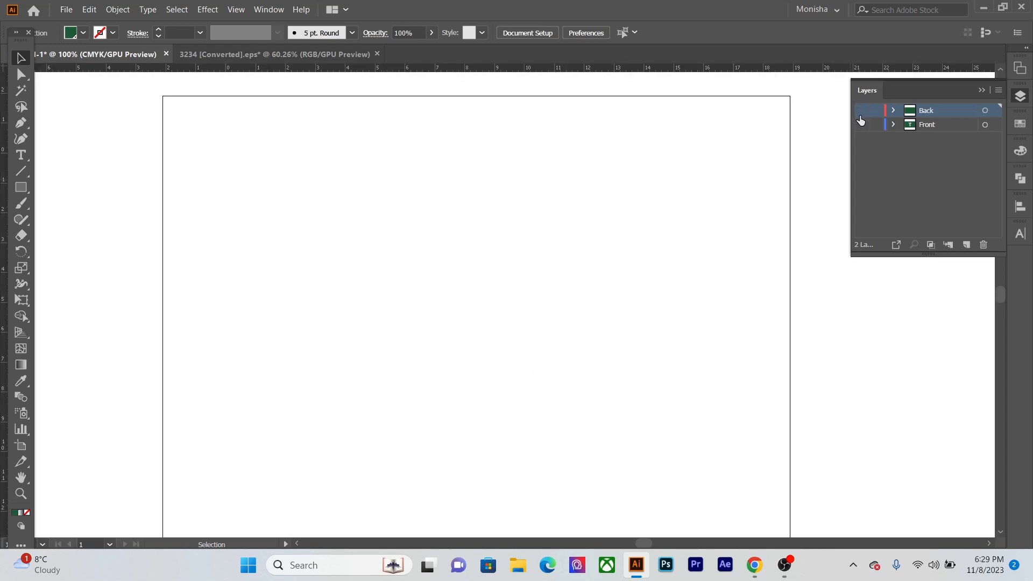
click(861, 125)
key(a)
key(ctrl+r)
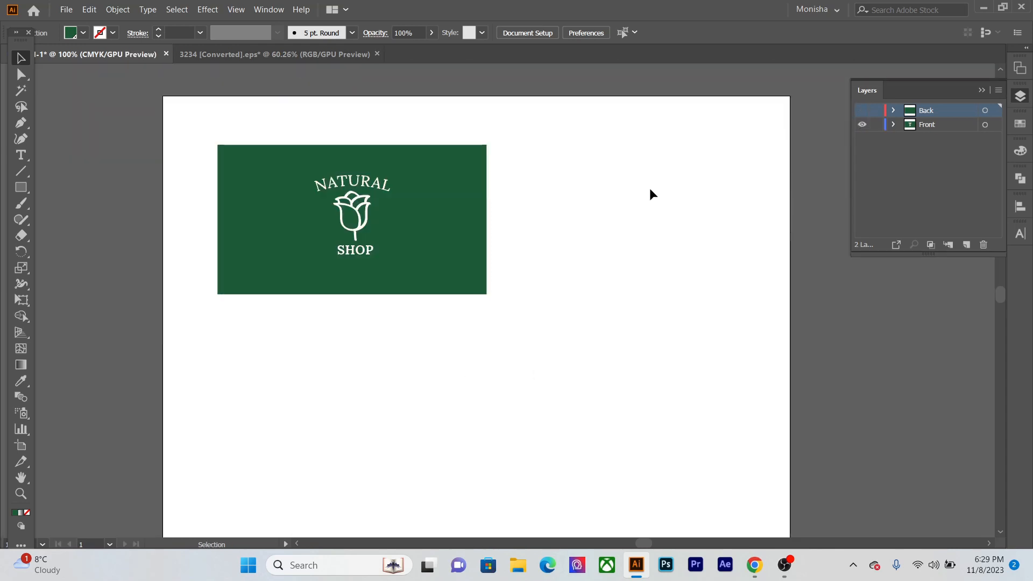
- Show the guides and transfer all four margin guides from the Front layer to the Back layer, leaving only the Back layer visible
key(ctrl+semicolon)
key(v)
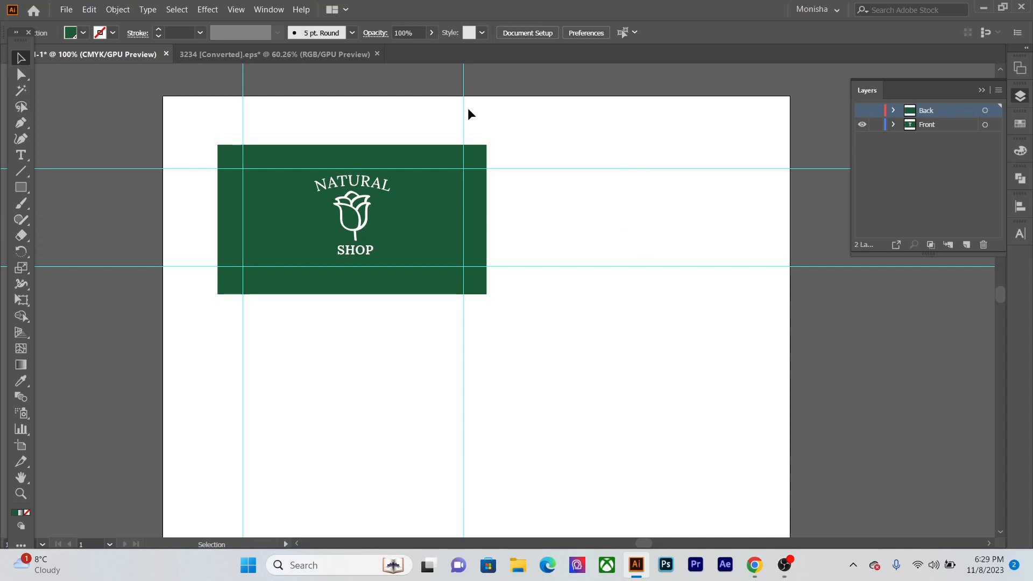
drag(548, 129, 619, 304)
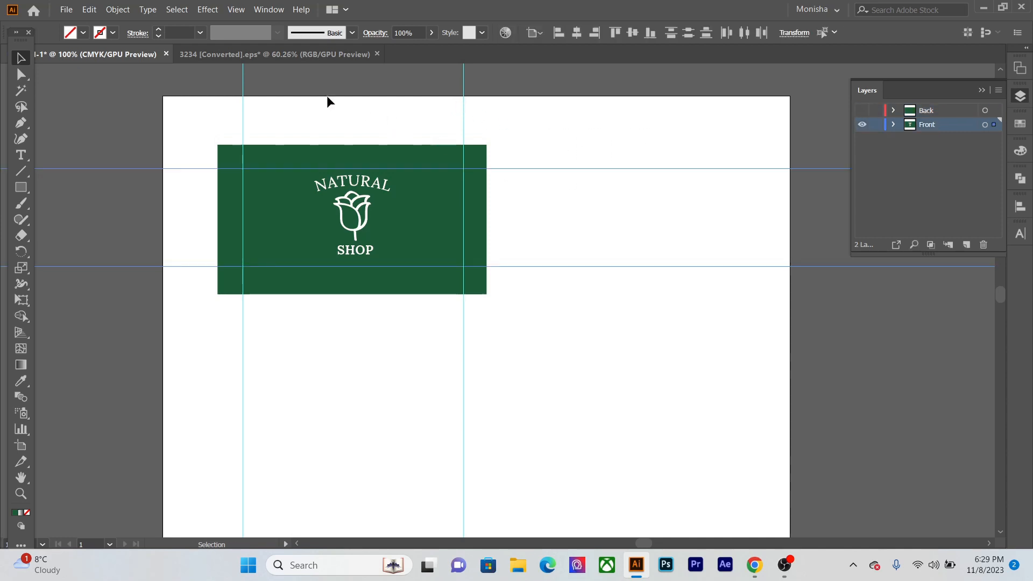
drag(217, 93, 512, 111)
key(a)
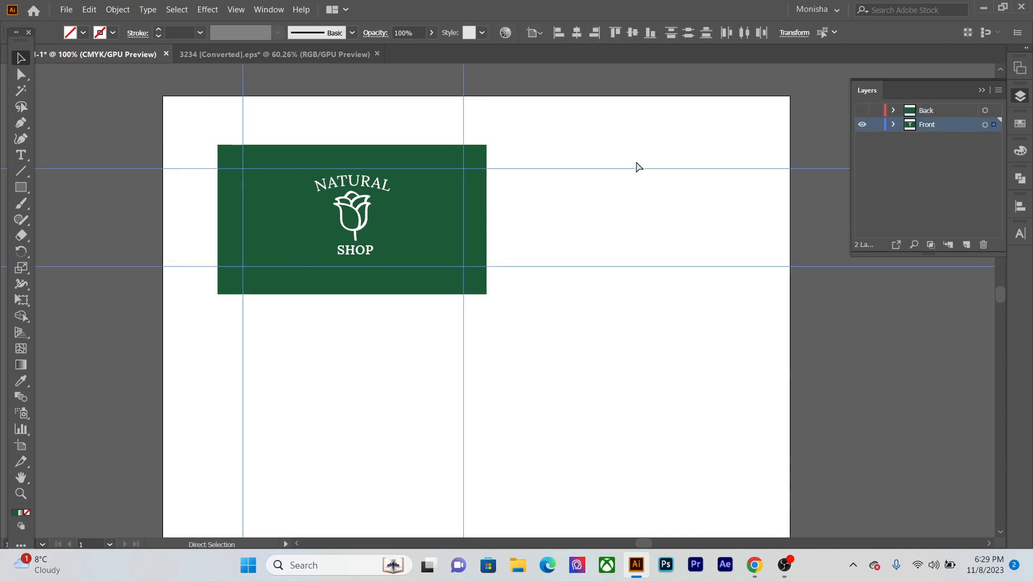
click(862, 124)
click(862, 110)
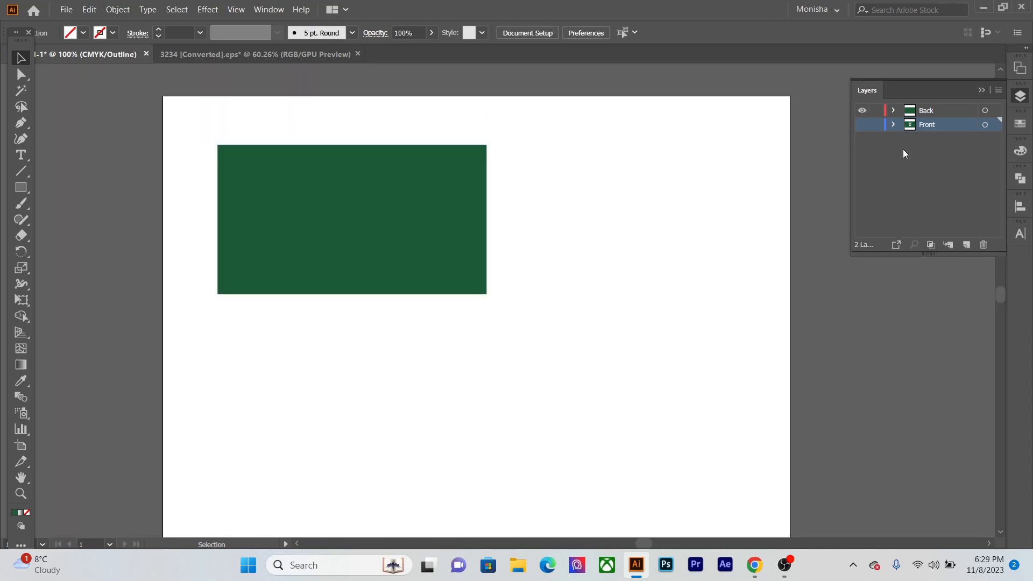
click(951, 108)
key(ctrl+a)
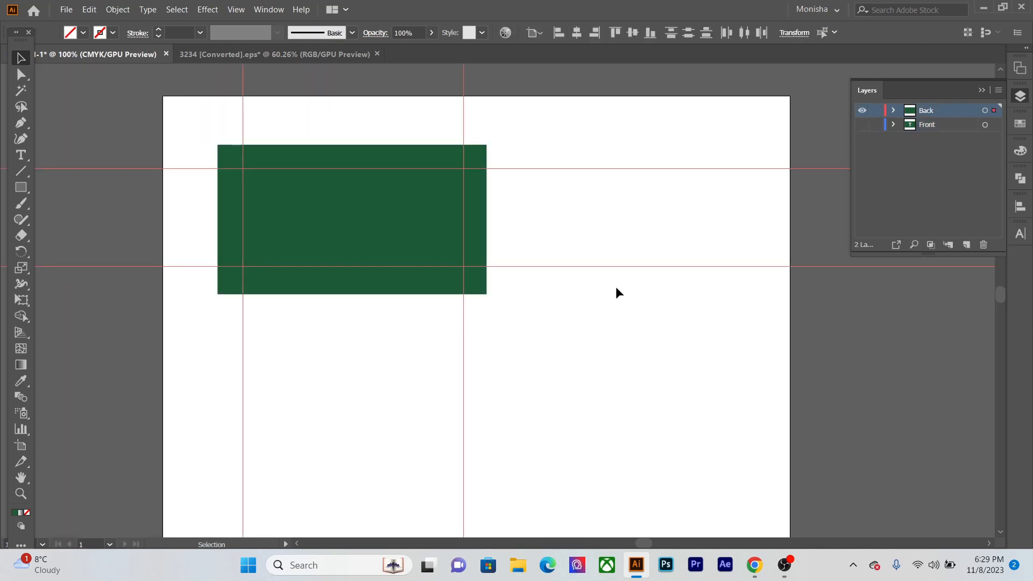
- Add a text line with the cardholder's full name on the green background of the Back layer
scroll(272, 253, up, 2)
drag(272, 252, 254, 332)
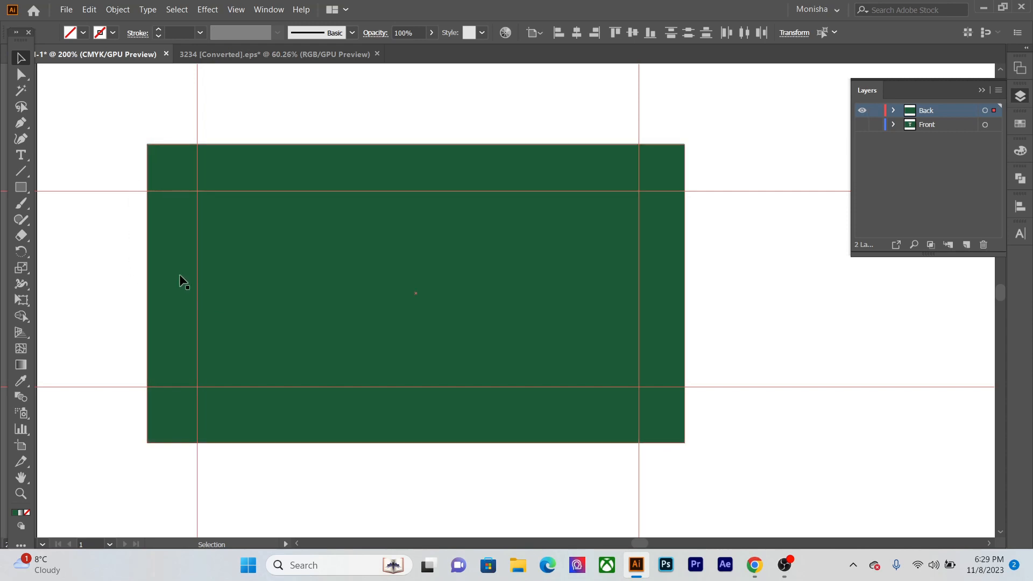
key(t)
click(333, 267)
text(Jane Smith)
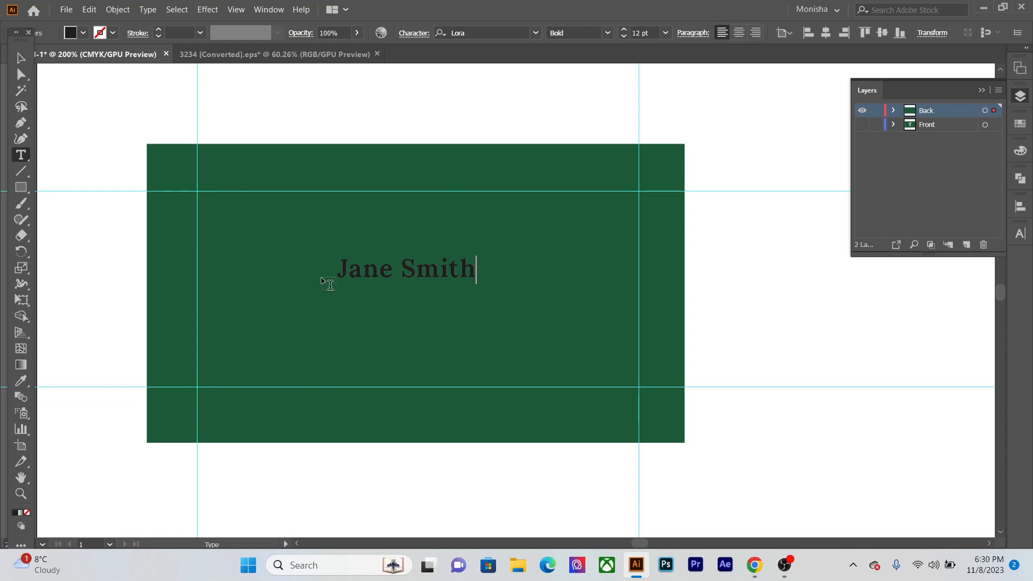
- Set the name text to Lora Regular with a tracking of 15
drag(338, 270, 580, 295)
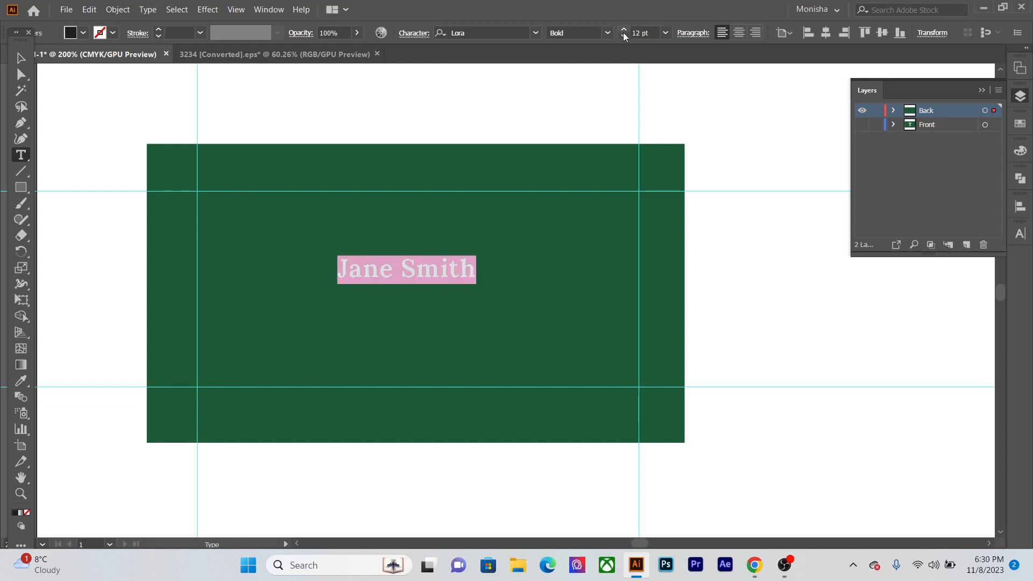
click(607, 33)
click(577, 48)
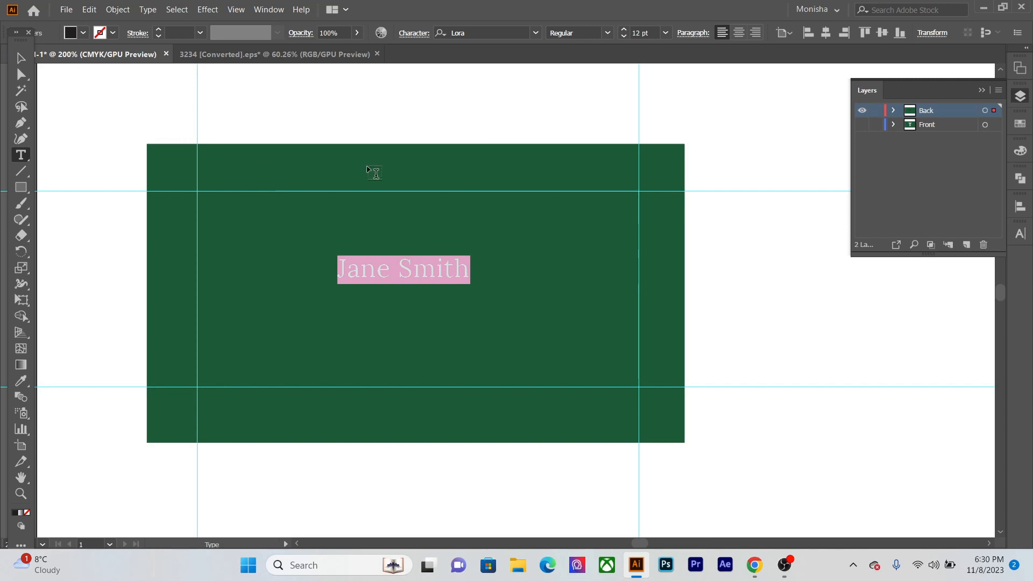
click(1020, 233)
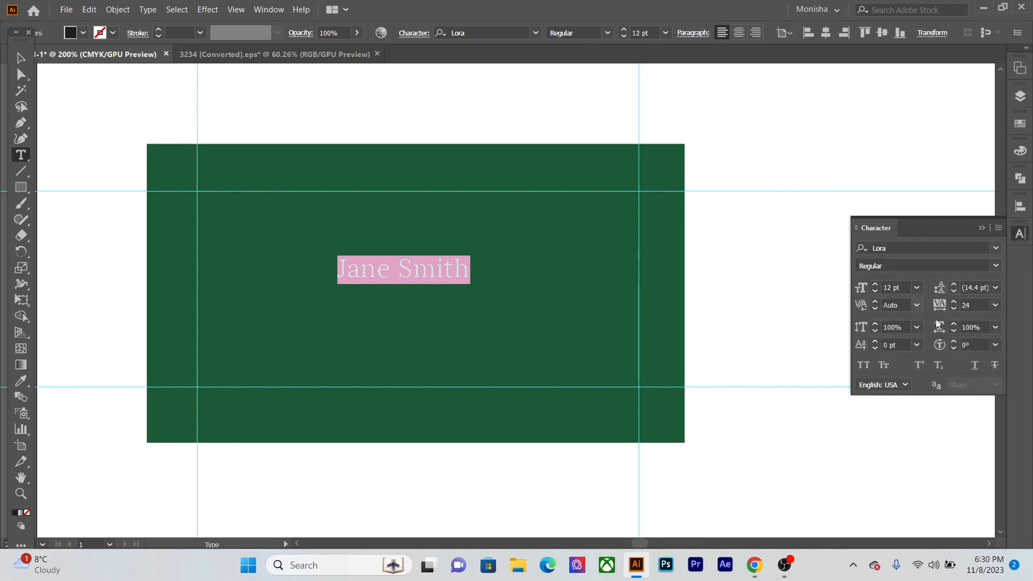
click(955, 300)
click(955, 301)
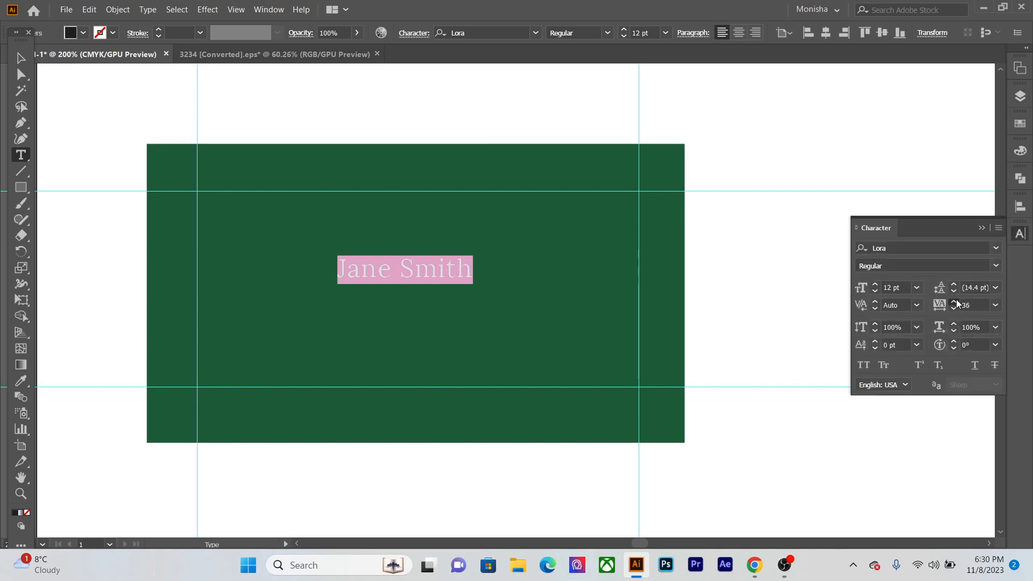
click(955, 300)
click(971, 305)
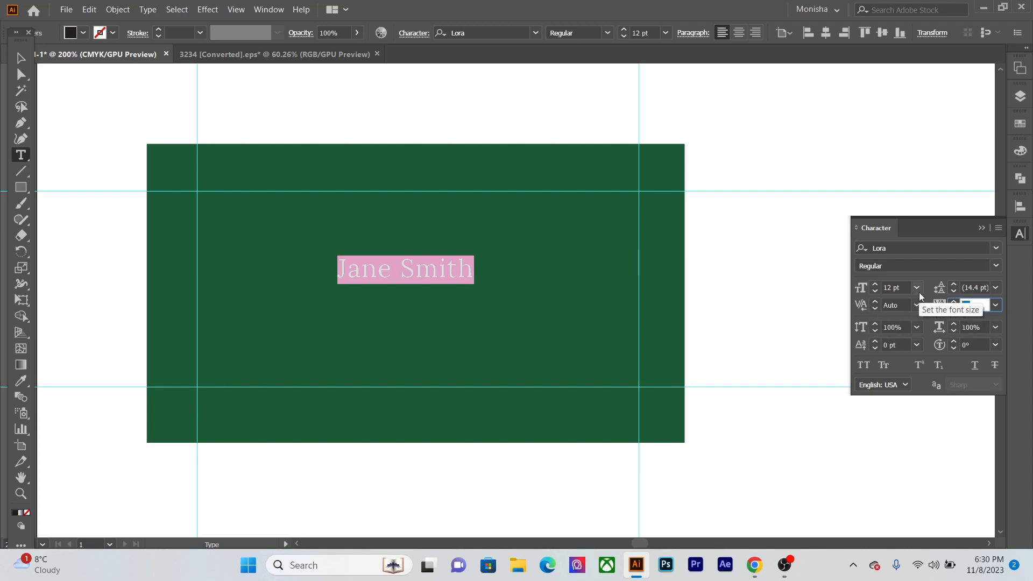
key(Down)
key(Down)
key(Down)
key(Down)
key(Down)
key(Down)
key(Down)
key(Down)
key(Down)
key(Down)
key(Down)
key(Down)
key(Down)
key(Down)
key(Down)
key(Down)
key(Down)
key(Down)
key(Down)
key(Down)
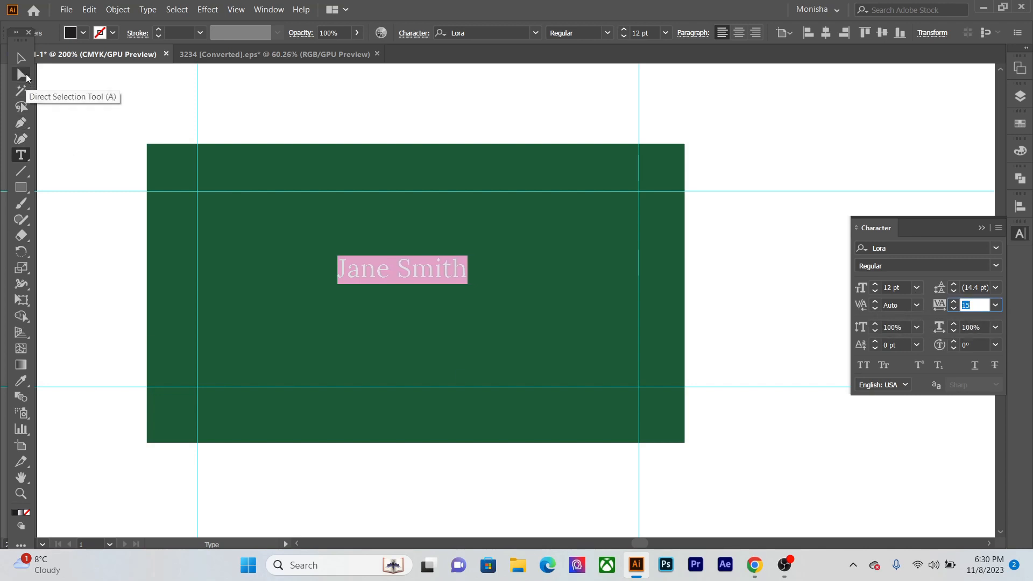
- Move the name text to the card's upper right corner, aligned with the top and right margin guides
click(22, 59)
drag(361, 262, 539, 209)
scroll(539, 209, up, 3)
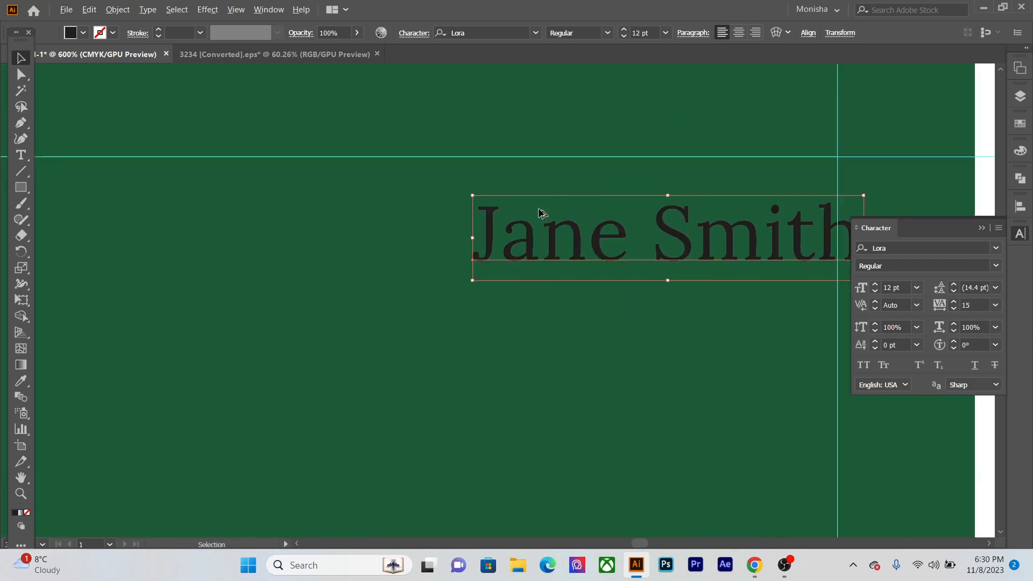
drag(688, 257, 669, 210)
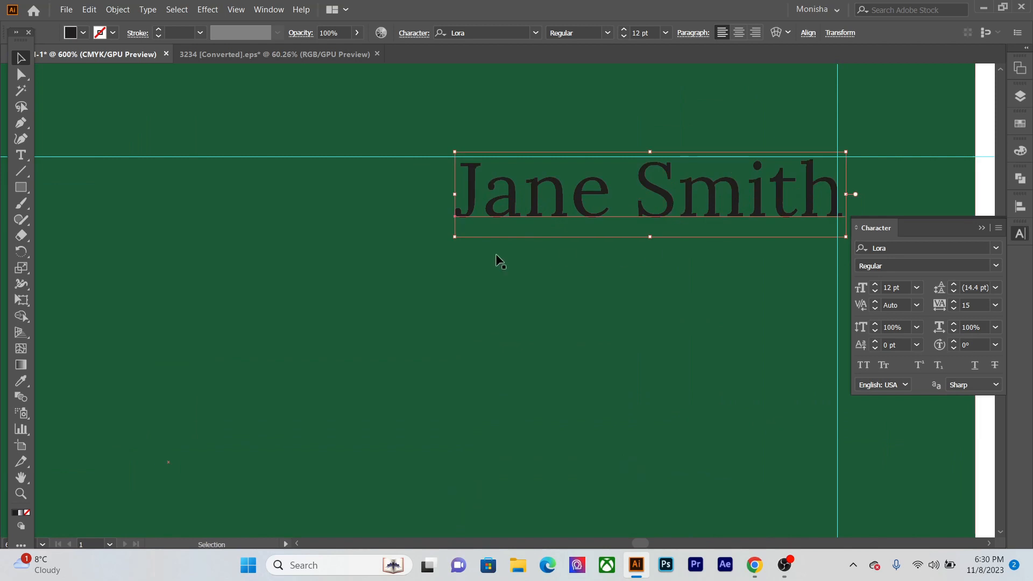
drag(559, 202, 557, 200)
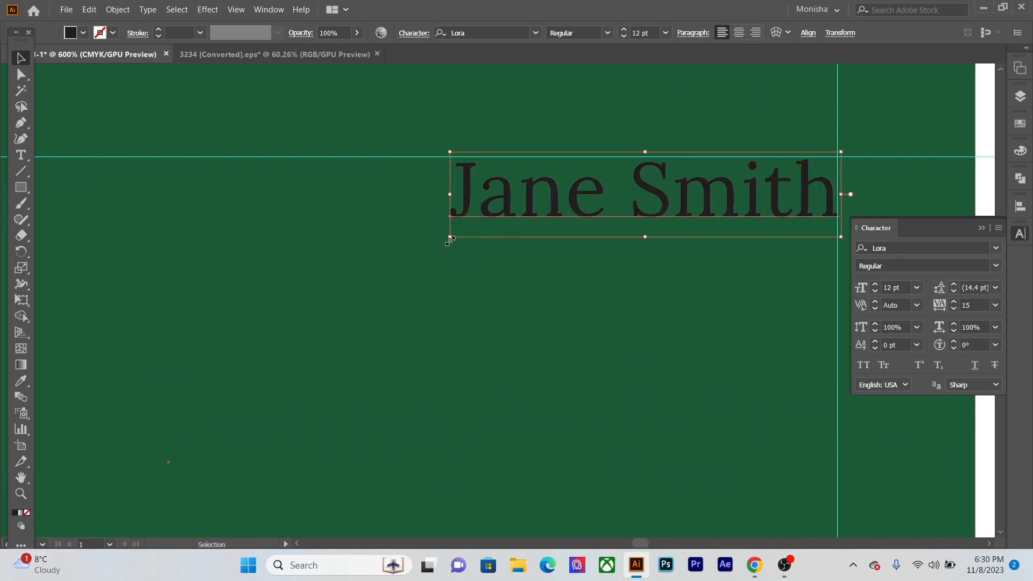
- Enlarge the name text to about 17 pt, keeping its upper right corner at the margin guides
drag(450, 237, 374, 256)
key(ctrl+0)
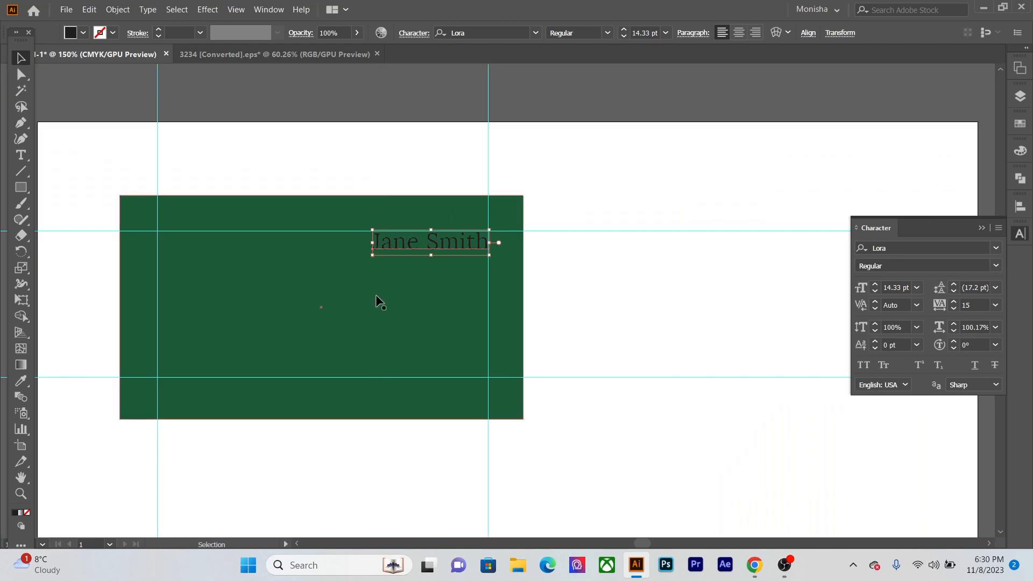
scroll(366, 268, up, 1)
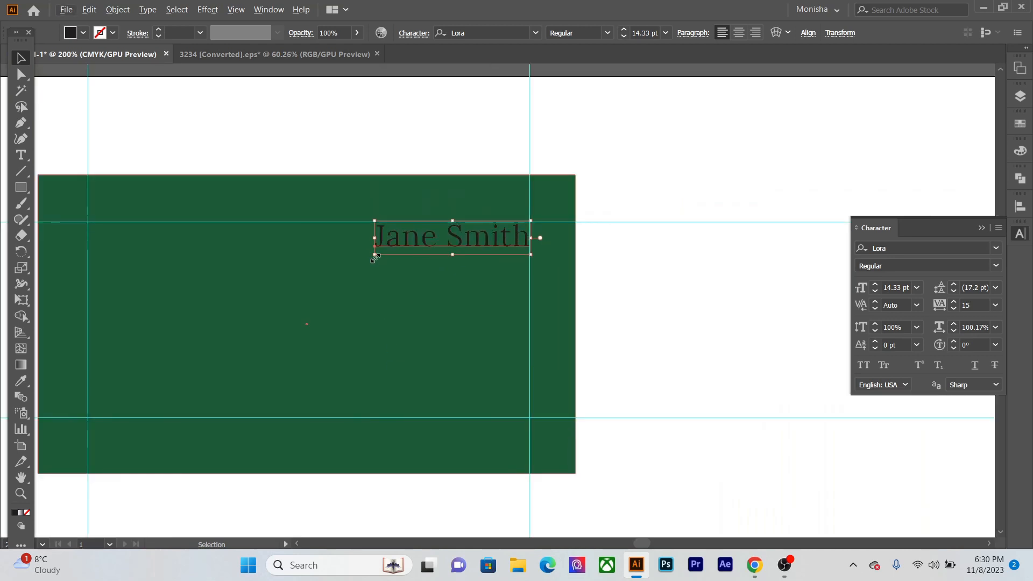
drag(375, 257, 357, 263)
click(636, 303)
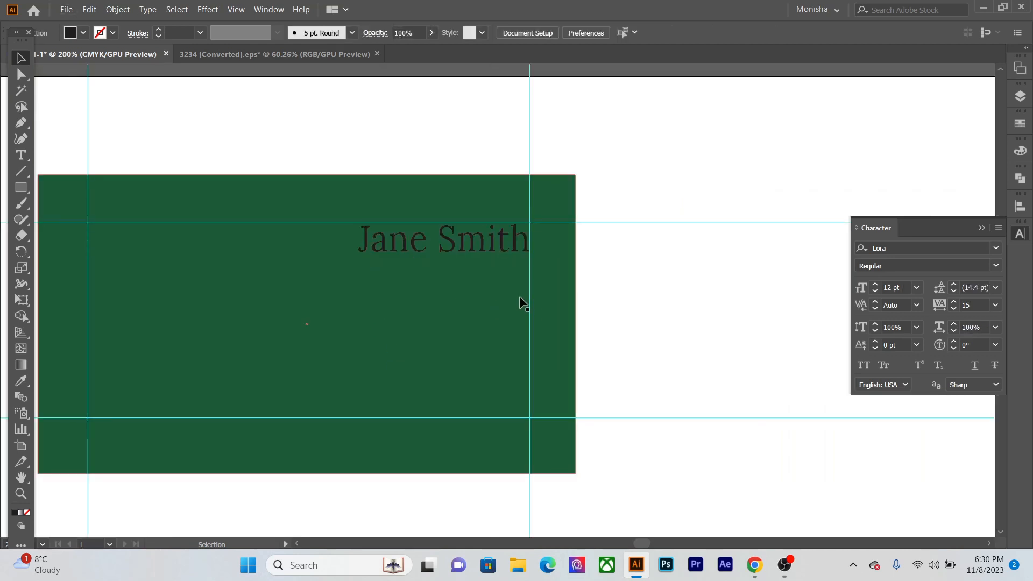
- Duplicate the name text directly beneath the original line
scroll(521, 298, up, 3)
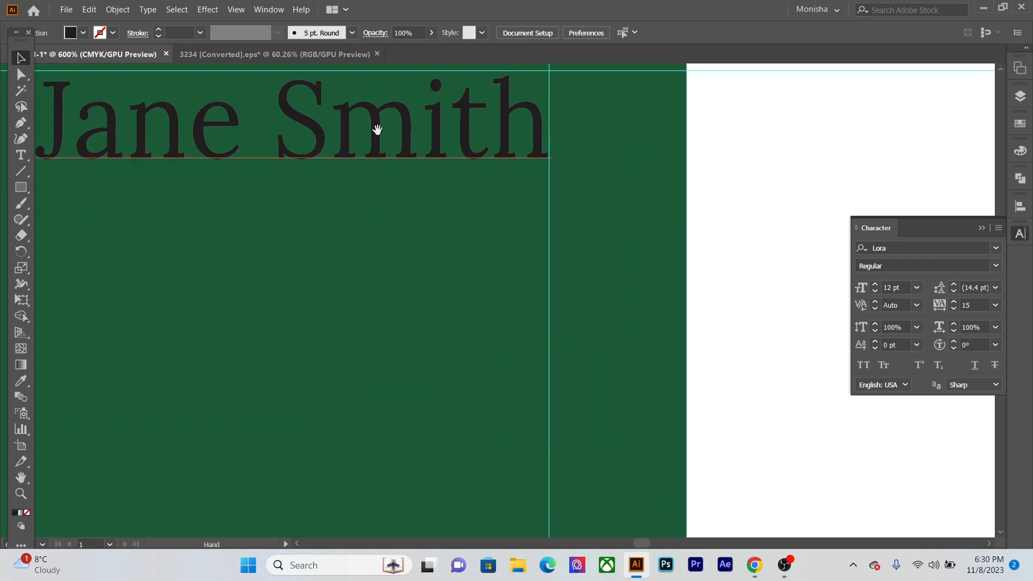
drag(375, 128, 417, 226)
scroll(429, 244, up, 2)
scroll(458, 313, down, 3)
drag(412, 392, 509, 311)
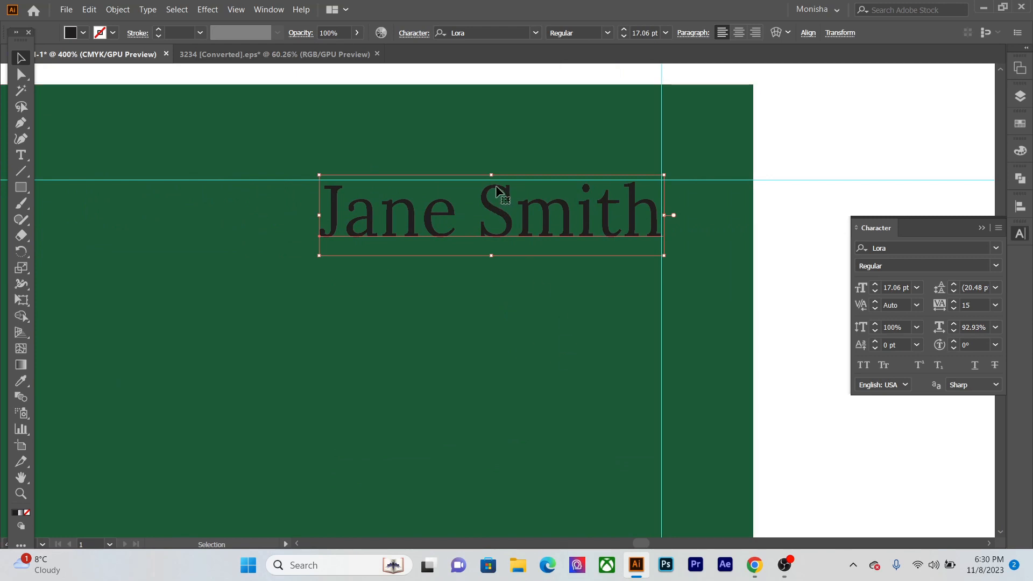
drag(526, 215, 526, 292)
key(ctrl+z)
click(522, 266)
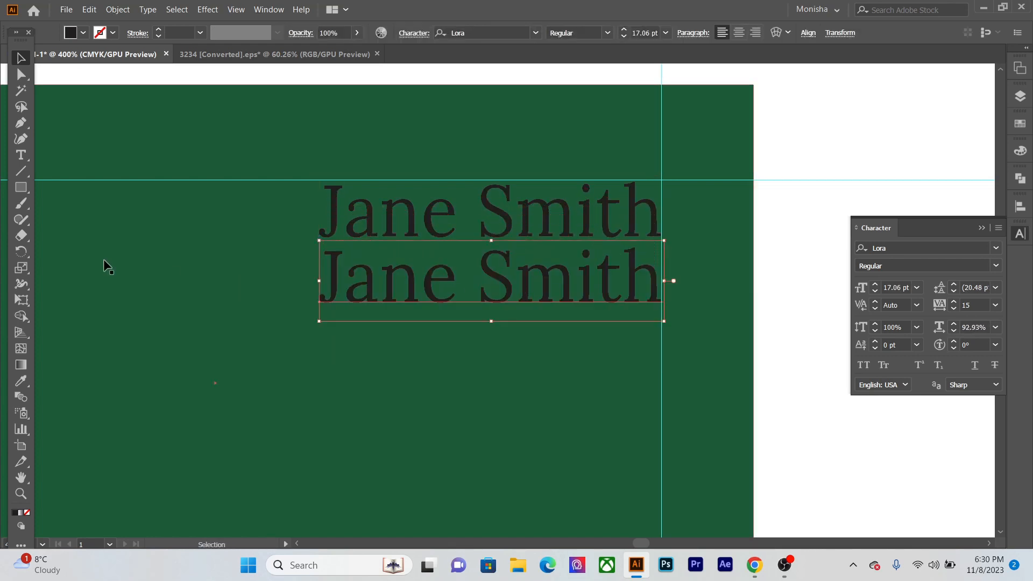
- Replace the text of the lower copy with "Manager"
click(21, 155)
drag(660, 284, 322, 297)
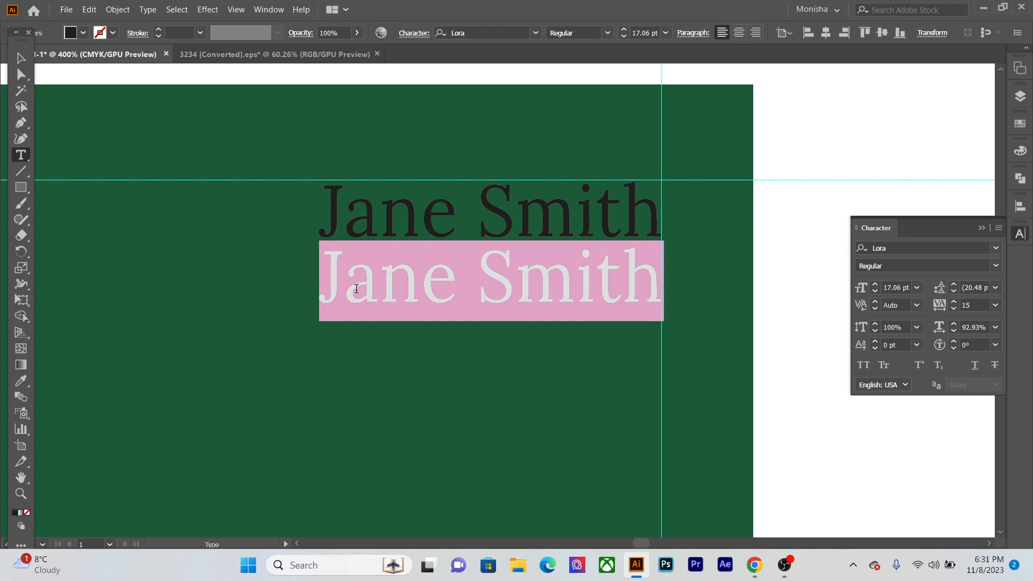
key(BackSpace)
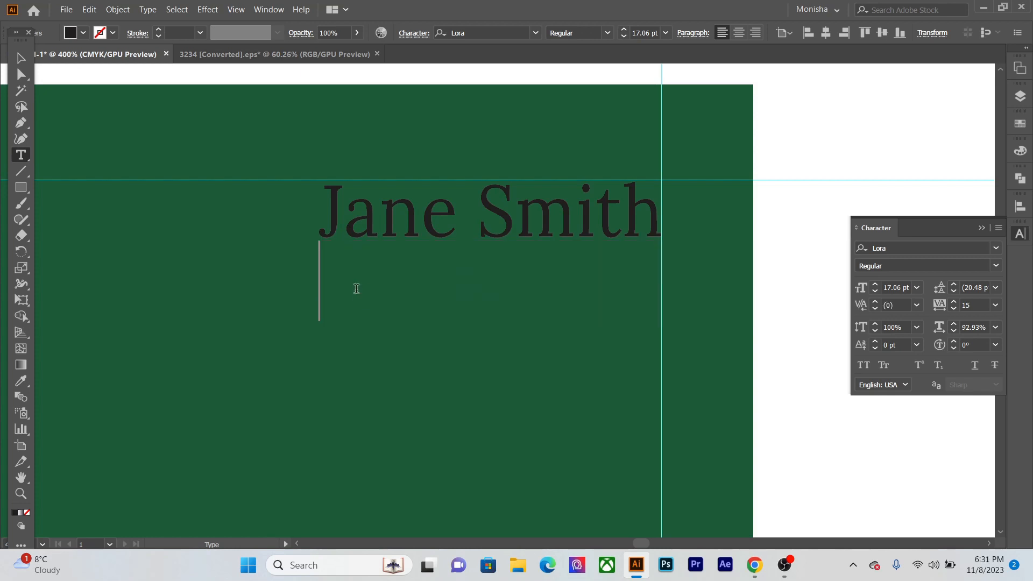
text(Manager)
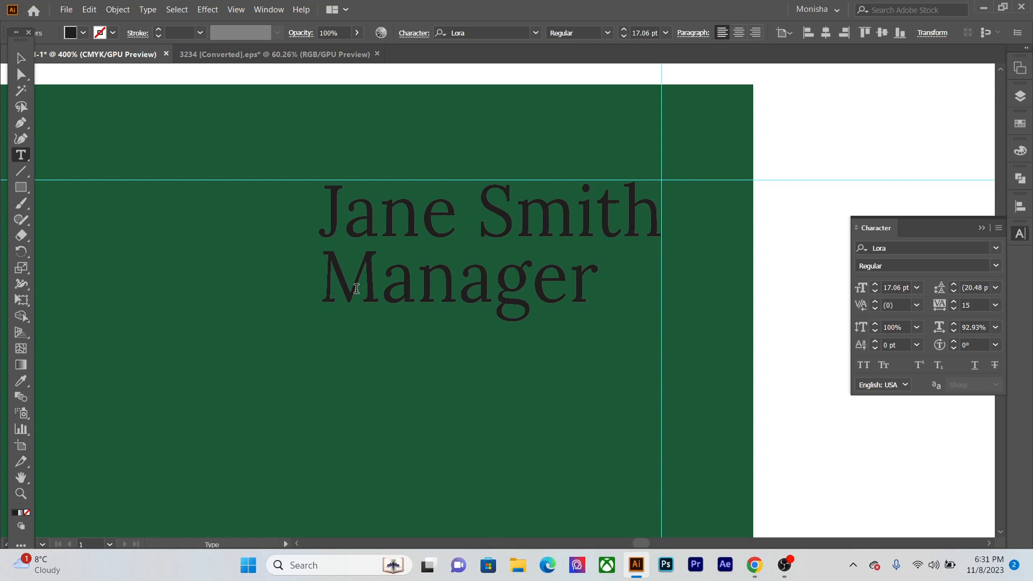
key(Escape)
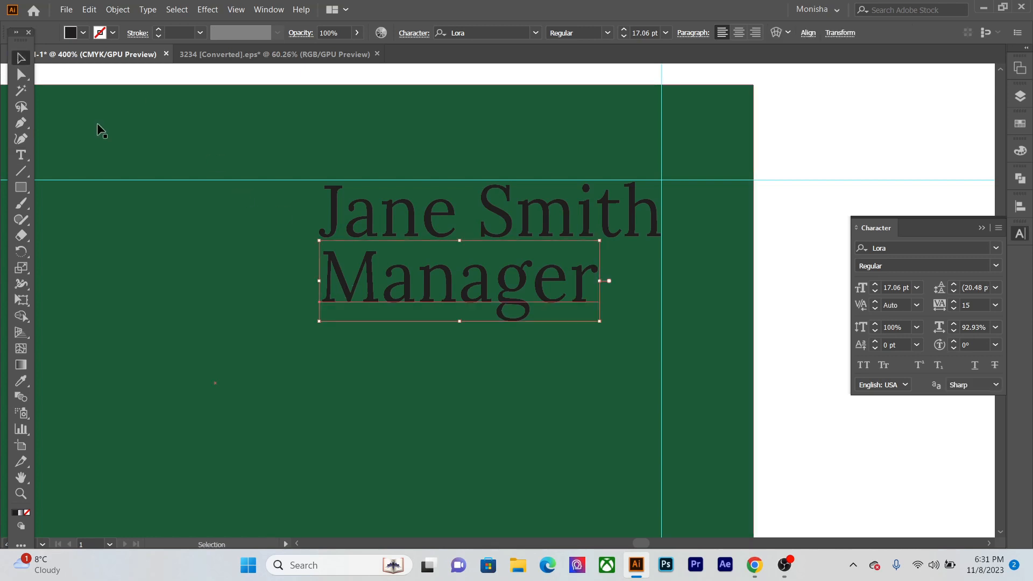
click(798, 382)
- Align the right edge of the "Manager" text with the right margin guide
drag(507, 294, 569, 296)
scroll(648, 301, up, 3)
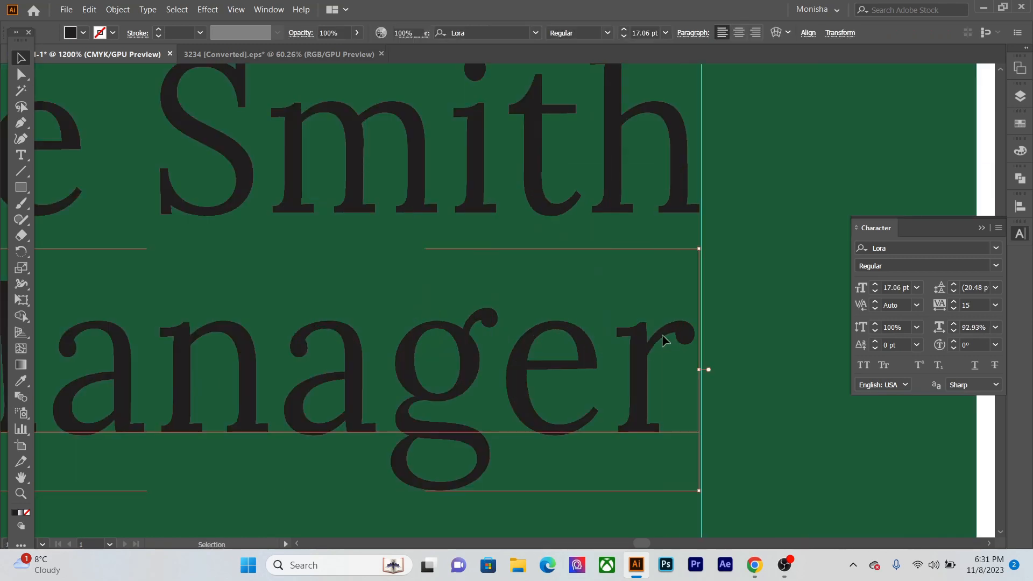
drag(667, 337, 669, 336)
scroll(673, 368, down, 3)
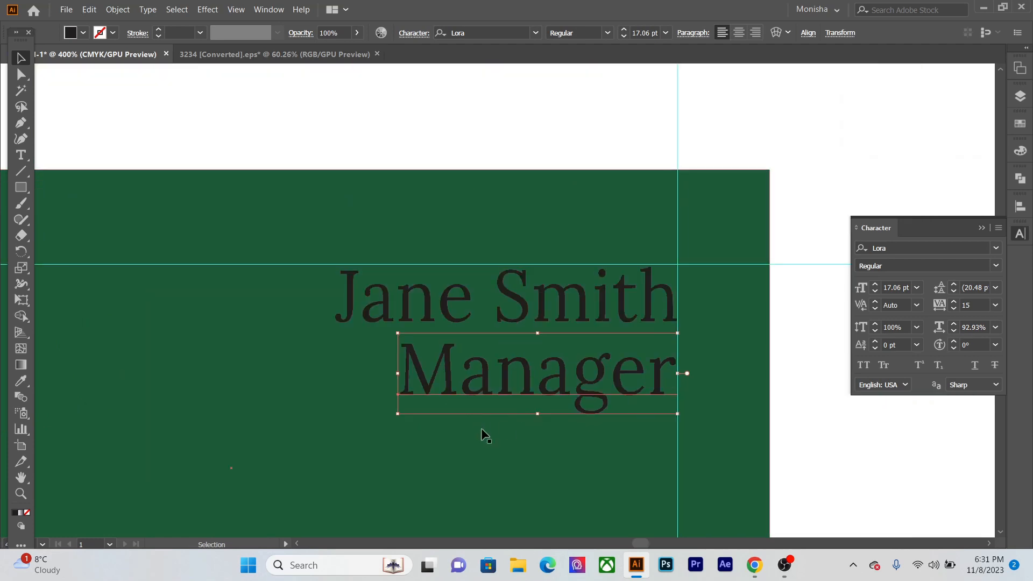
- Fill the Back layer's background with light green and both text lines with dark green PANTONE 7483 C
click(482, 431)
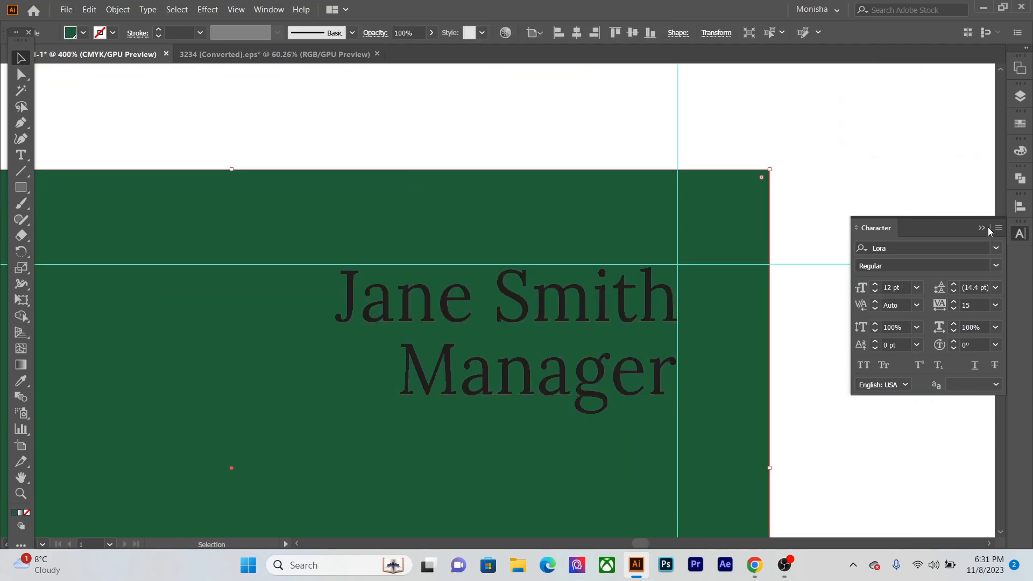
click(1020, 233)
click(1020, 123)
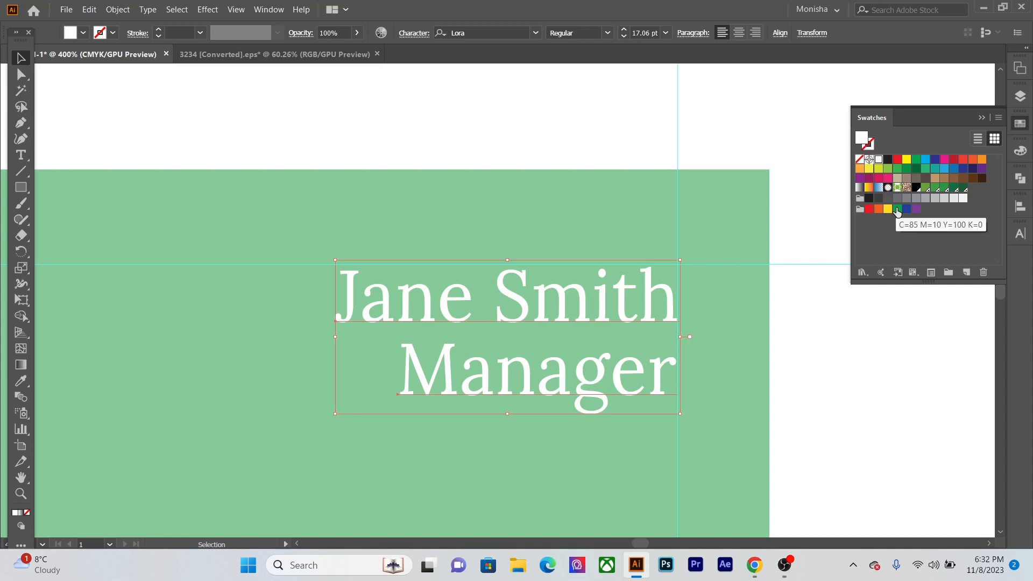
click(962, 188)
click(867, 321)
- Scale the "Manager" text down to about 11.61 pt against the right guide and move it up closer to the name
scroll(410, 301, down, 3)
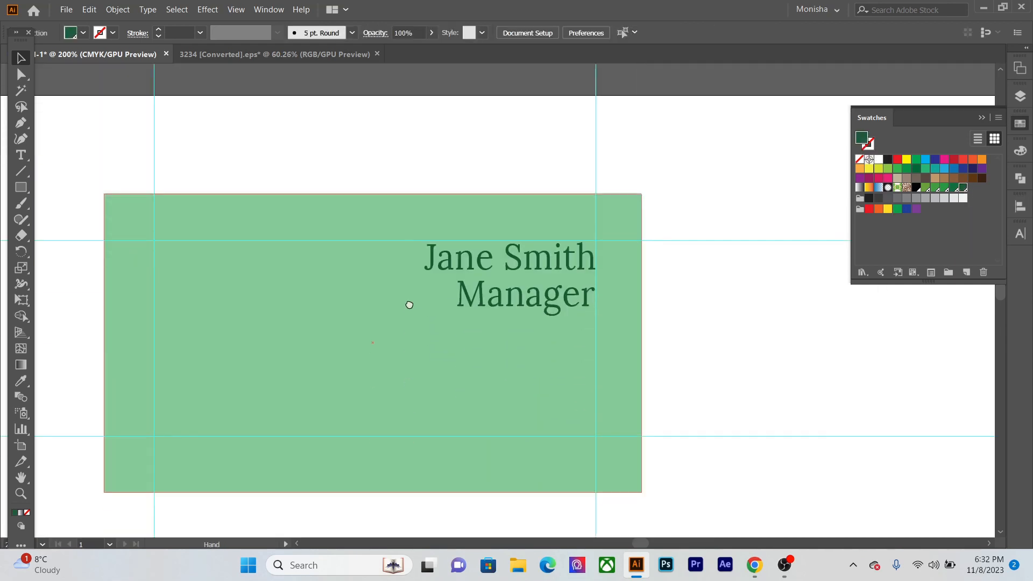
click(541, 301)
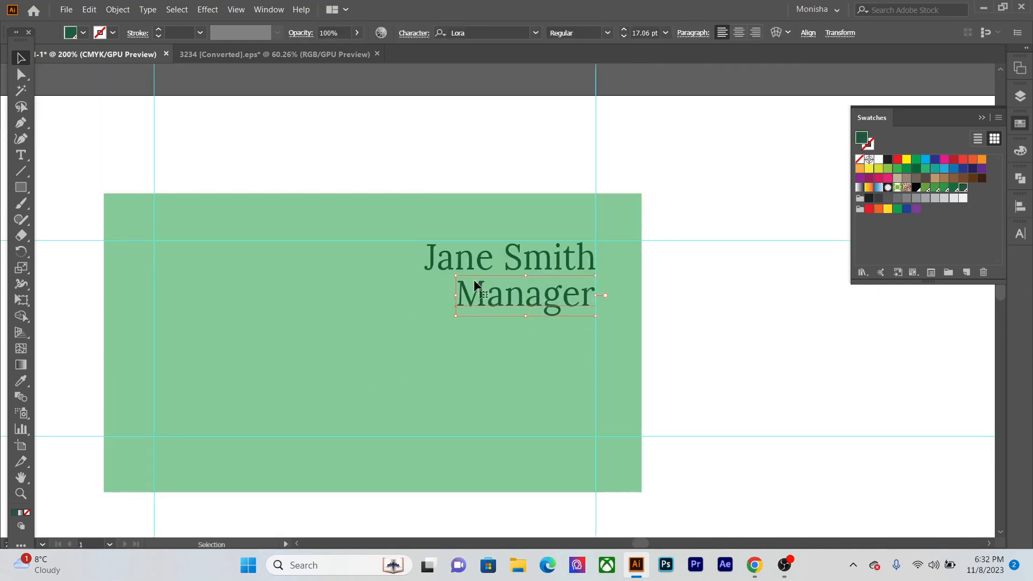
scroll(440, 287, up, 4)
drag(496, 230, 588, 255)
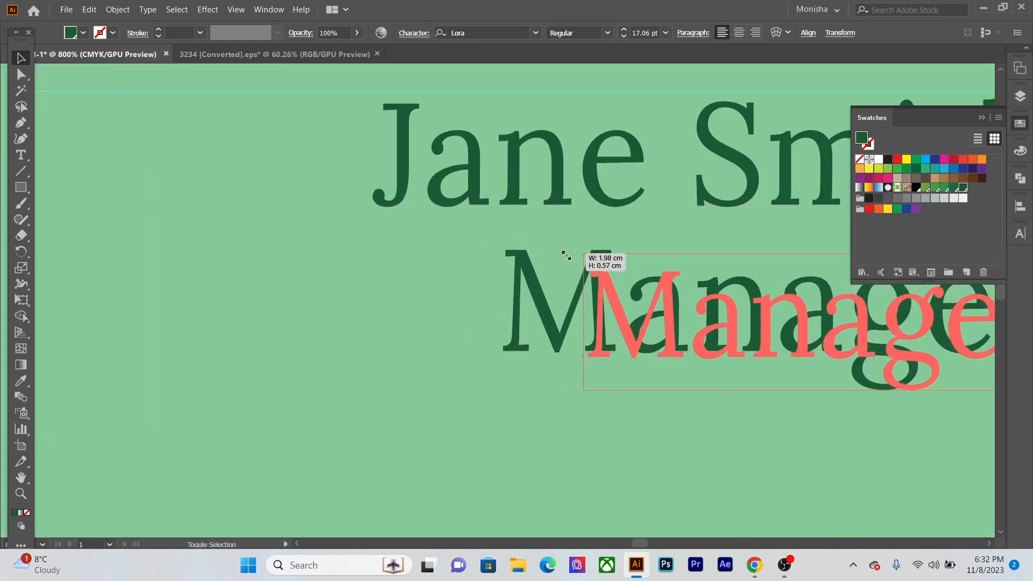
scroll(587, 281, down, 2)
drag(441, 340, 471, 328)
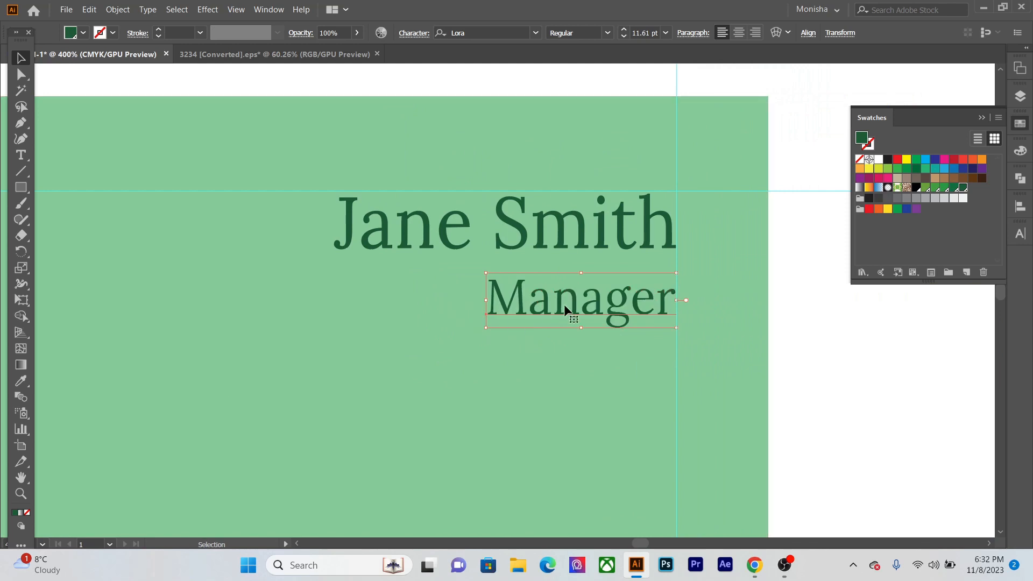
drag(592, 302, 612, 290)
shift+click(612, 283)
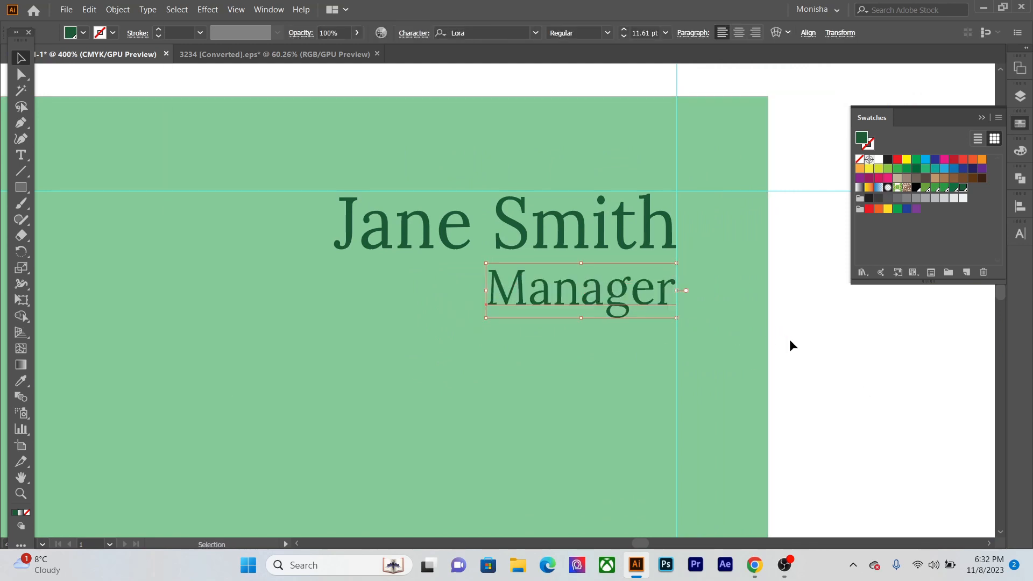
- Add a text line with the contact phone number in the lower-left area of the card back
key(ctrl+minus)
drag(382, 369, 389, 319)
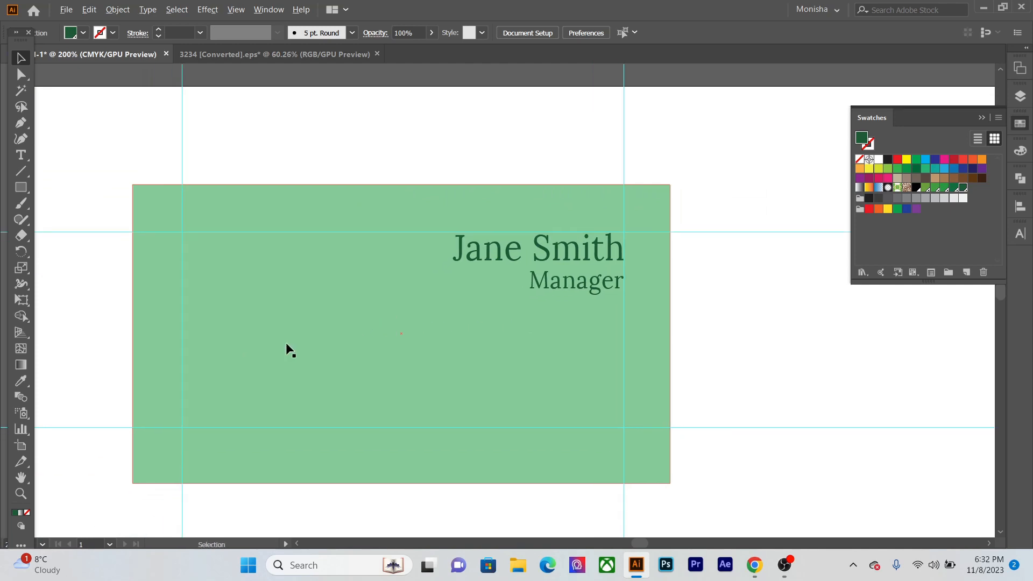
scroll(286, 342, up, 2)
drag(316, 279, 318, 220)
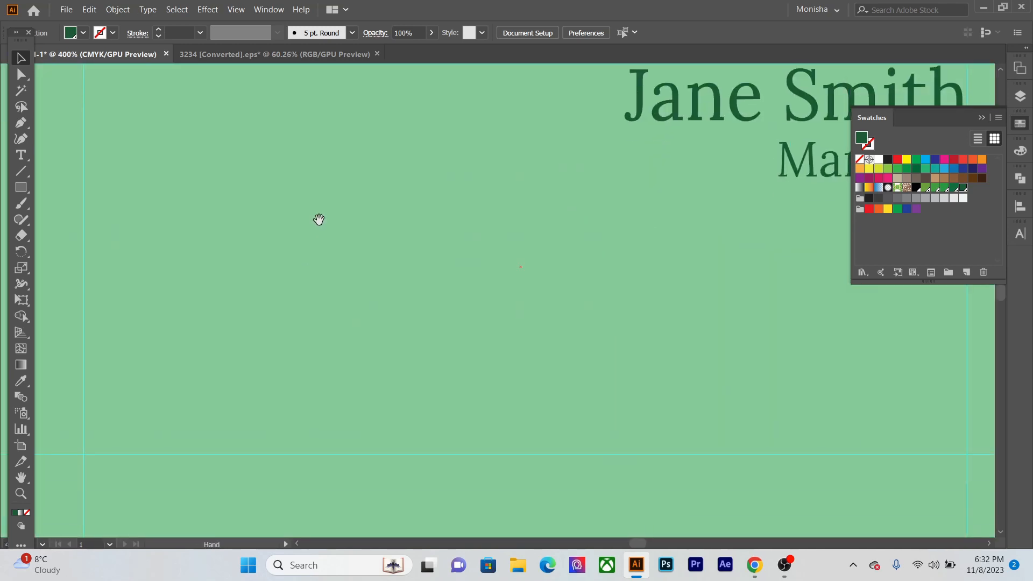
click(21, 156)
click(126, 343)
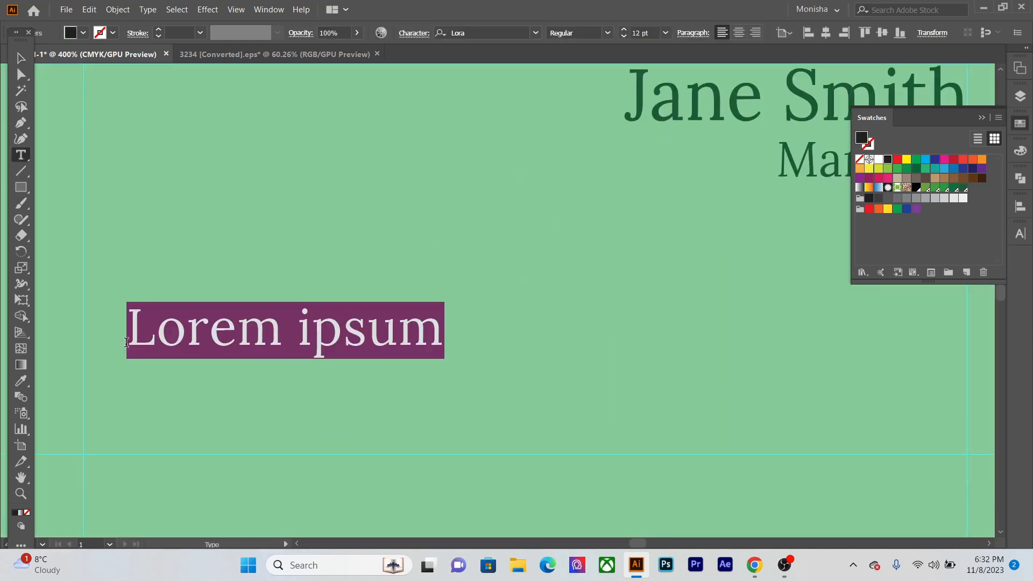
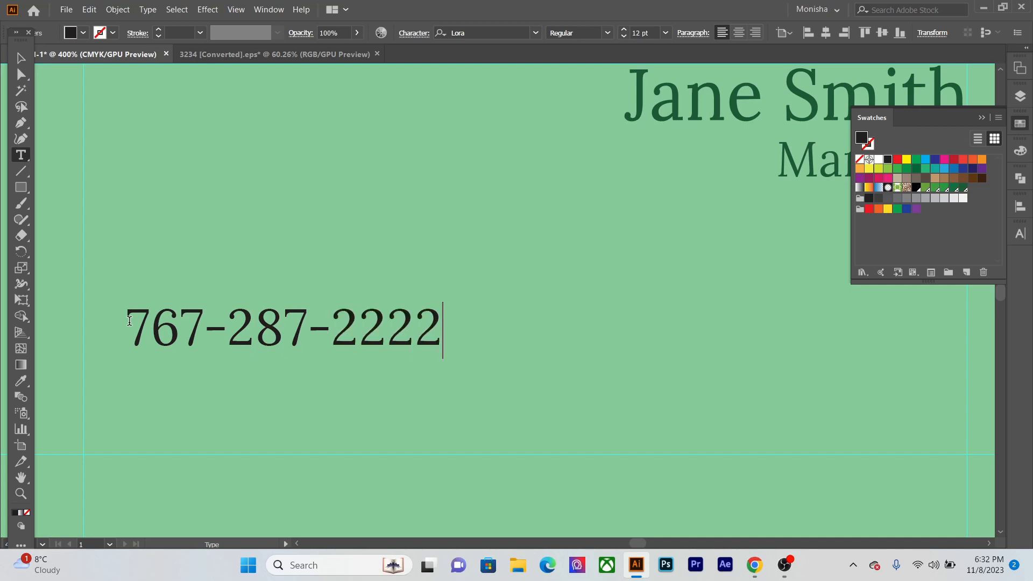
- Move the phone number against the left margin guide and reduce its font size to 7 pt
click(21, 58)
click(271, 308)
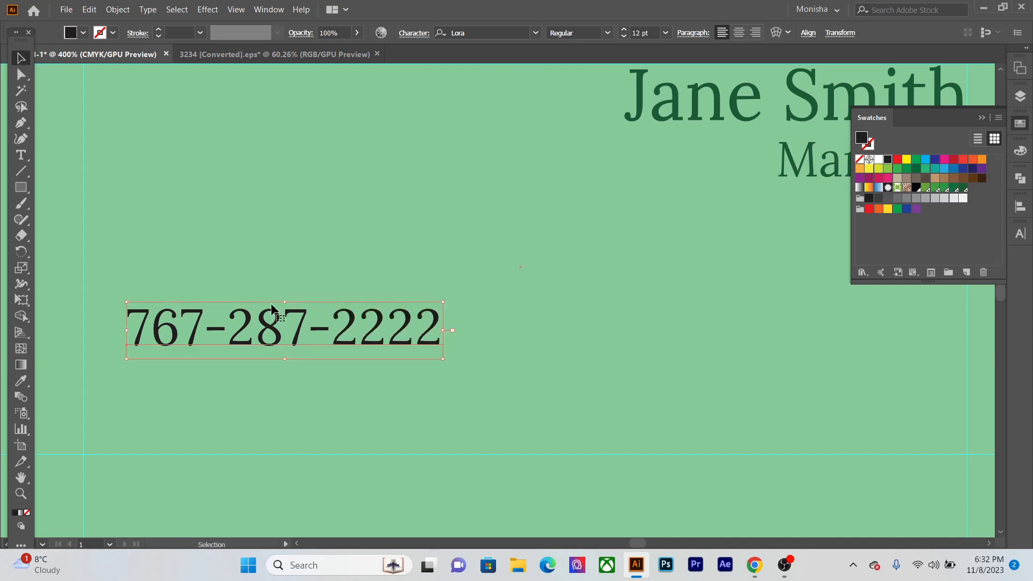
drag(240, 329, 195, 322)
shift+click(192, 327)
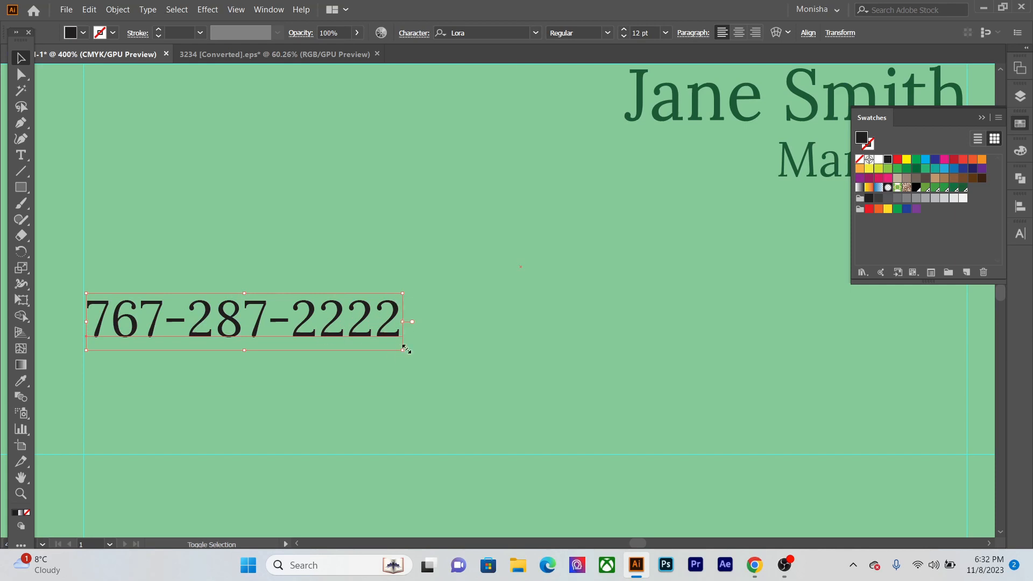
drag(404, 349, 305, 317)
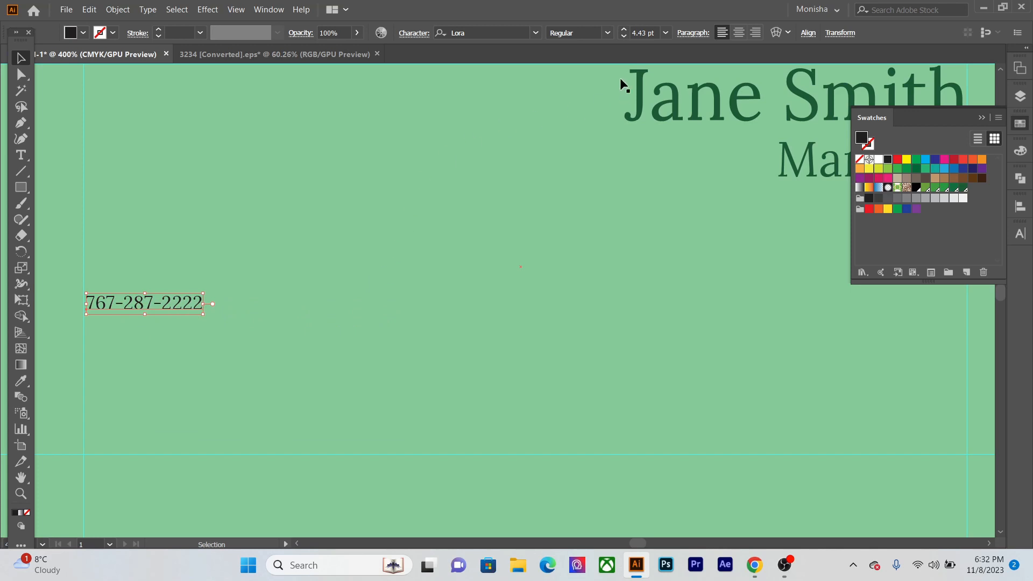
click(666, 34)
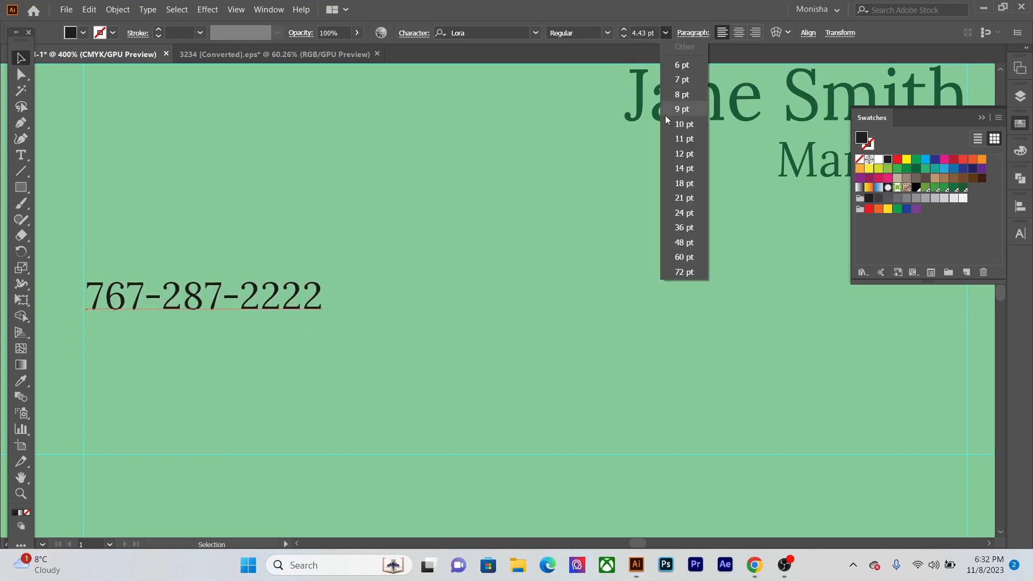
click(682, 80)
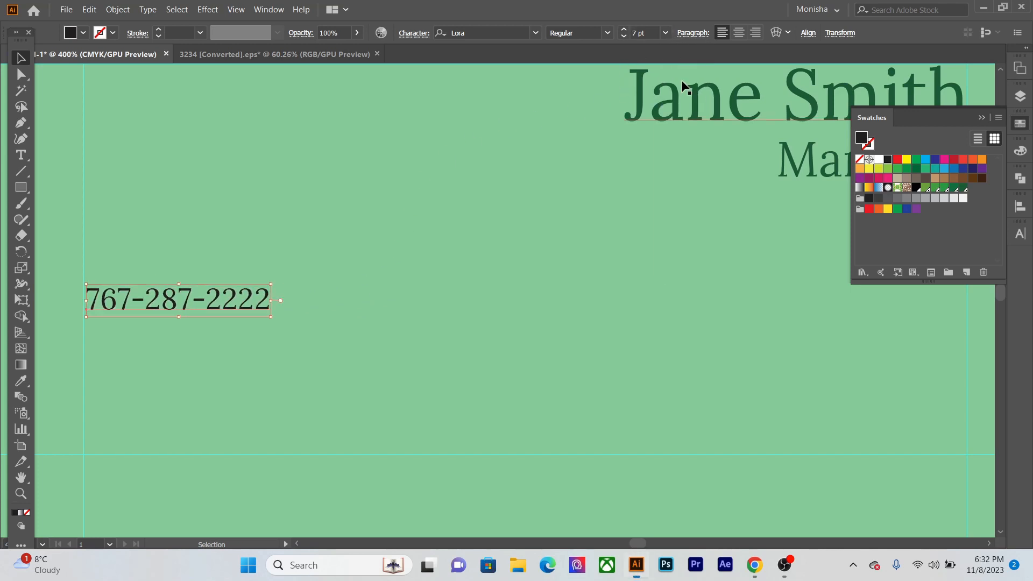
- Increase the tracking of the phone number text to 37
click(1020, 233)
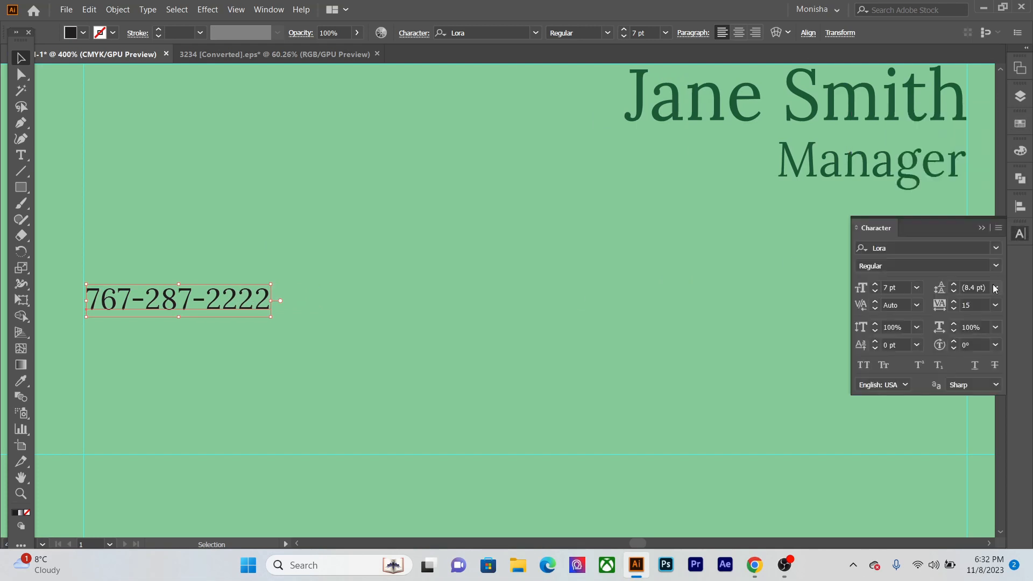
click(955, 302)
click(955, 302)
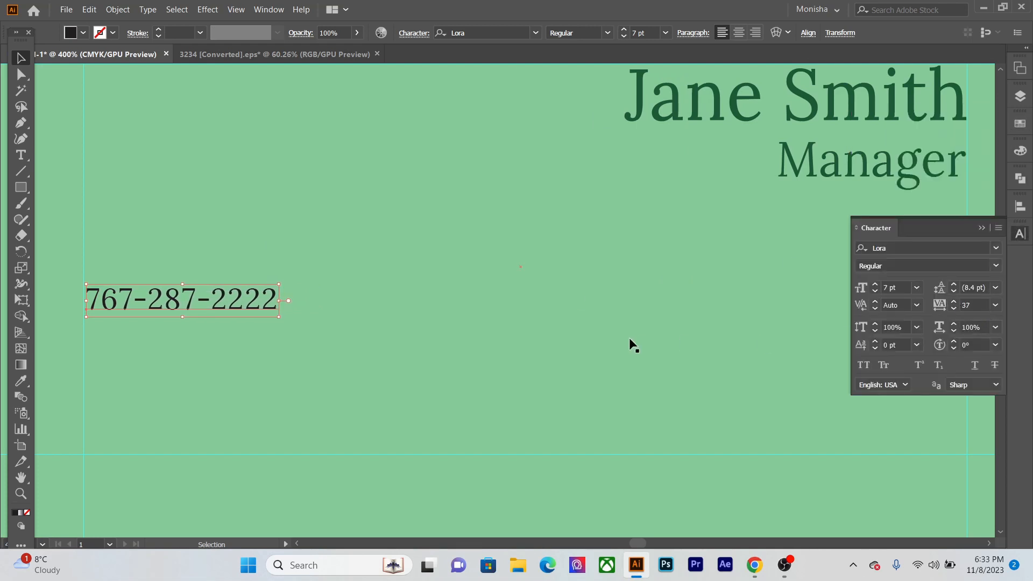
click(229, 471)
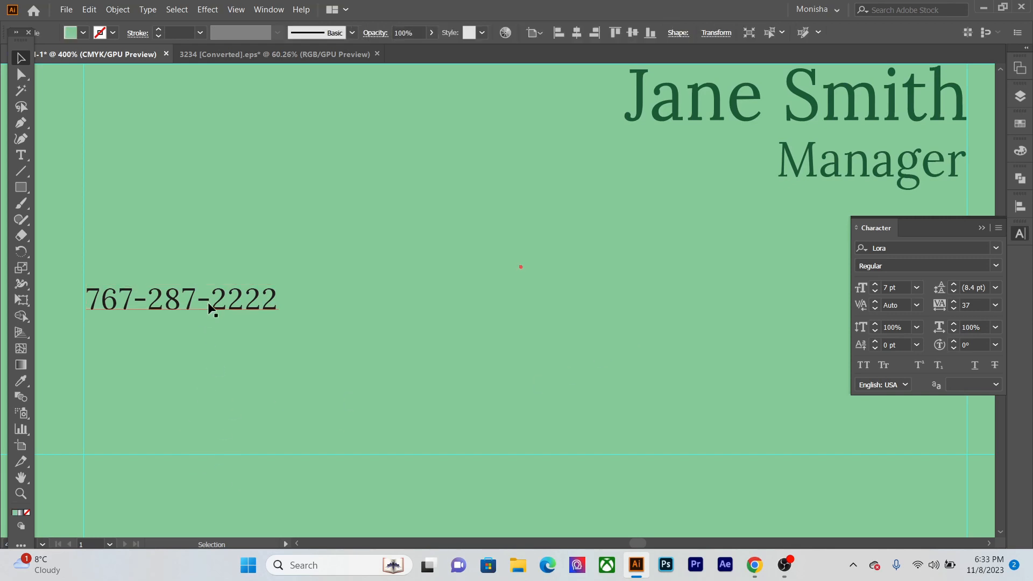
- Duplicate the phone number line directly below itself and replace the copy's text with a street number and placeholder city name
drag(211, 304, 212, 335)
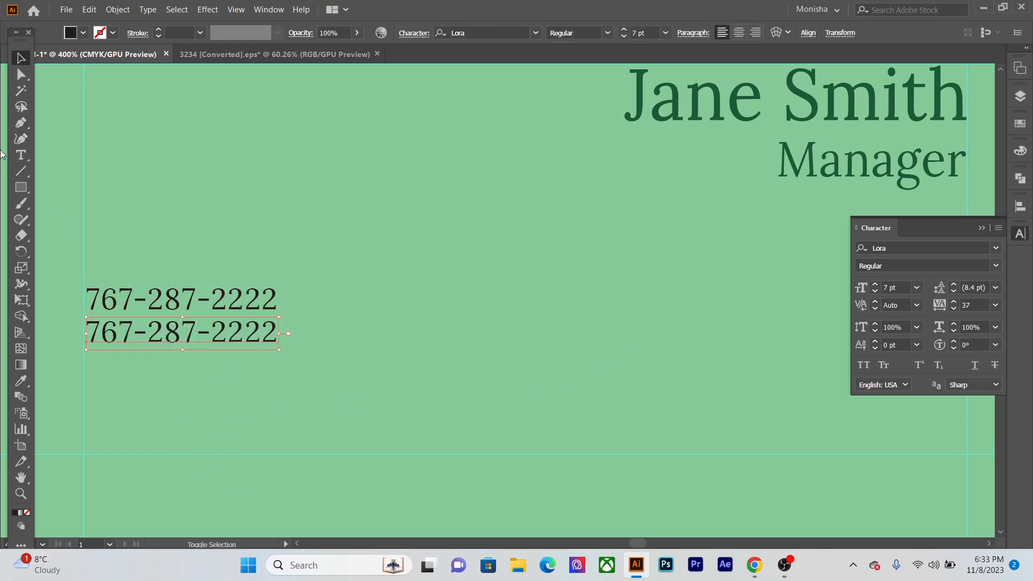
key(t)
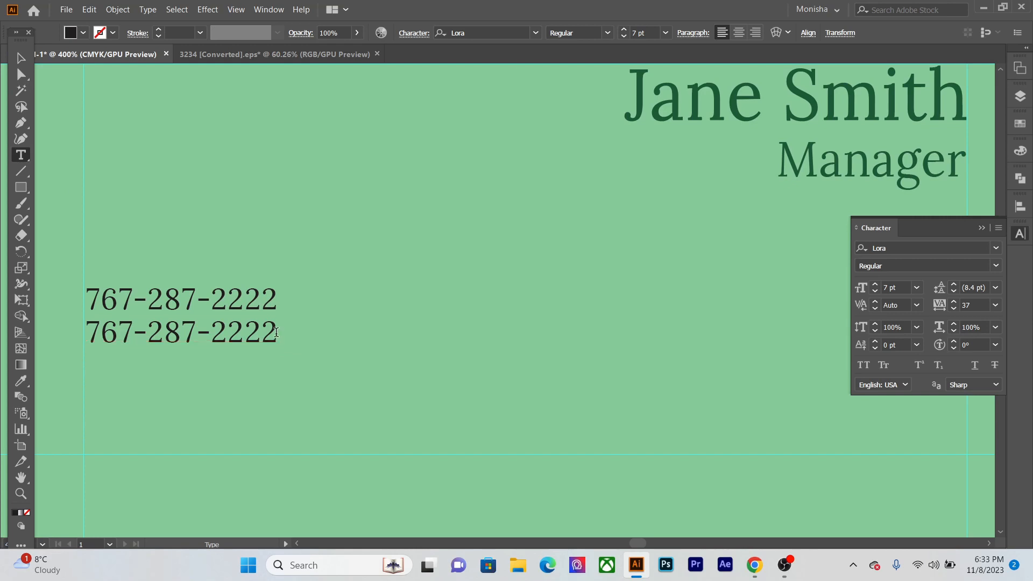
drag(279, 340, 91, 344)
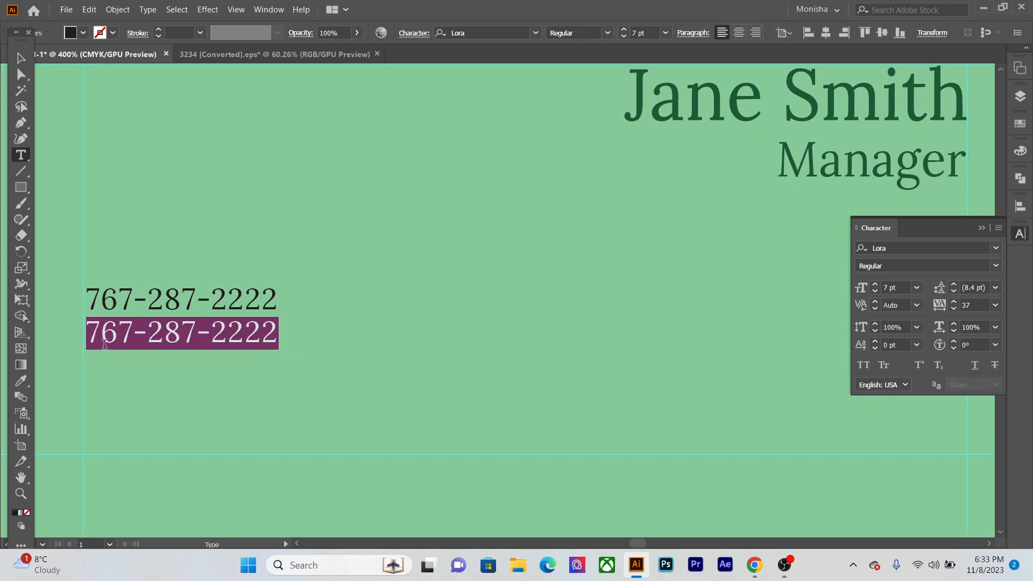
text(123 , )
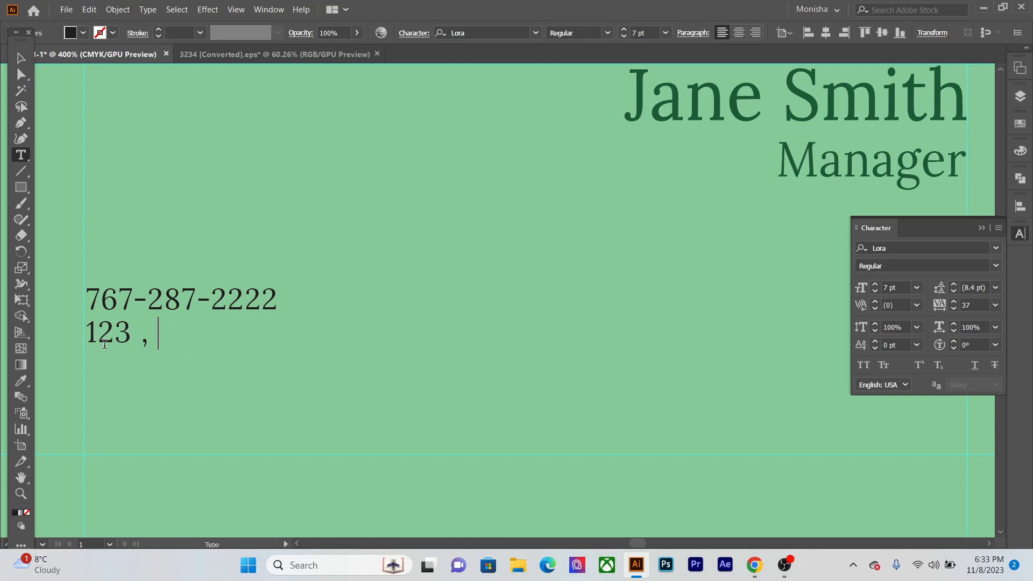
text(City )
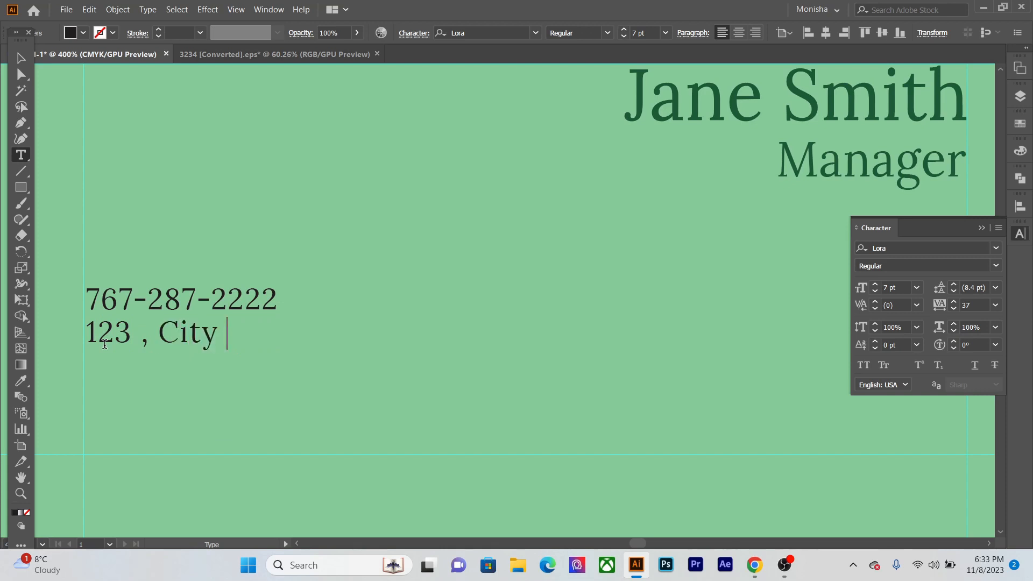
text(Name ,)
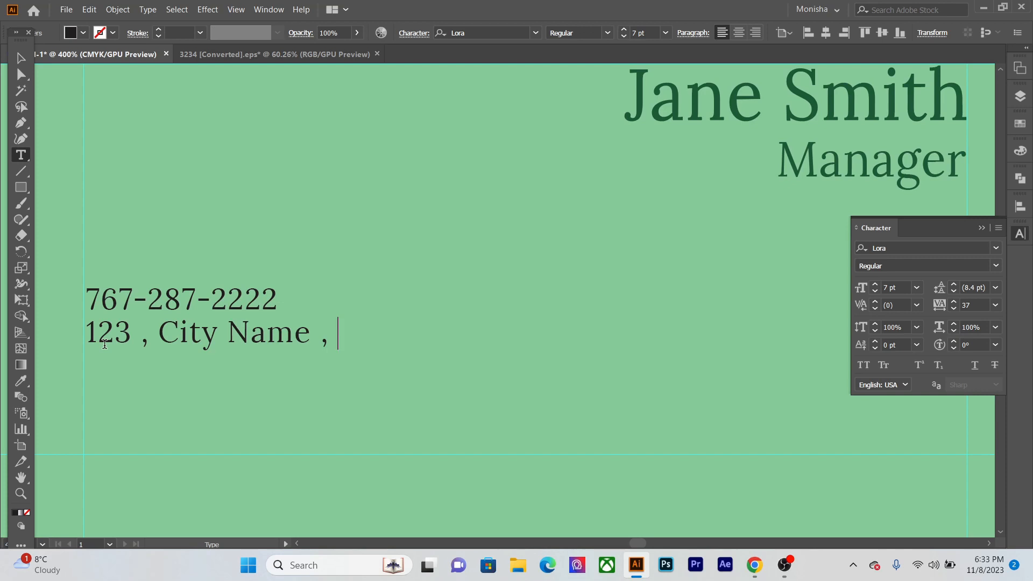
- Rewrite the address line after the street number with the full address, putting a comma and space between its parts
key(BackSpace)
key(BackSpace)
key(BackSpace)
key(BackSpace)
key(BackSpace)
key(BackSpace)
key(BackSpace)
key(BackSpace)
key(BackSpace)
key(BackSpace)
key(BackSpace)
key(BackSpace)
key(BackSpace)
key(BackSpace)
key(BackSpace)
text(,)
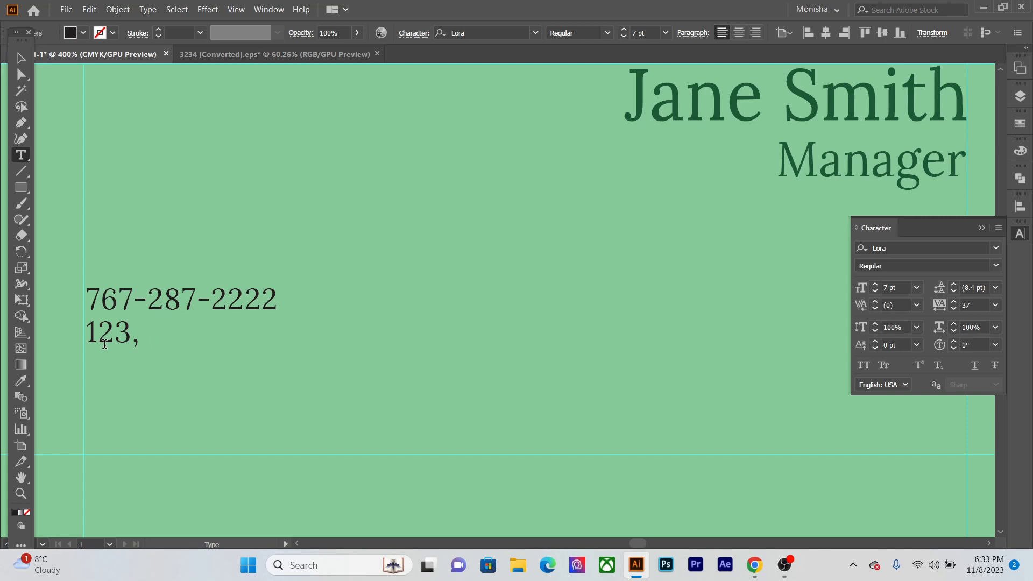
text(cityvilla)
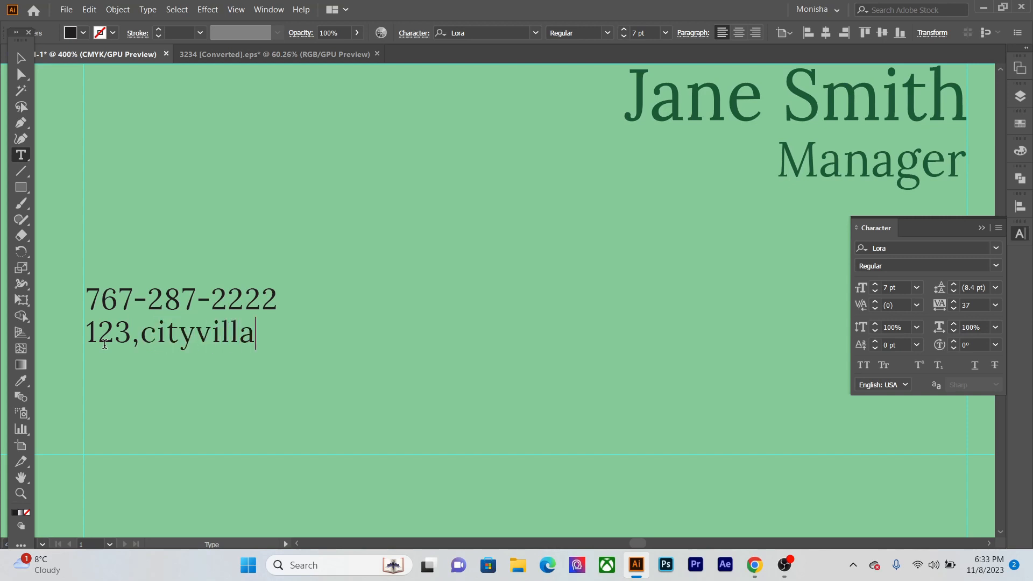
text( ,)
key(BackSpace)
key(BackSpace)
text(,)
text(northraod)
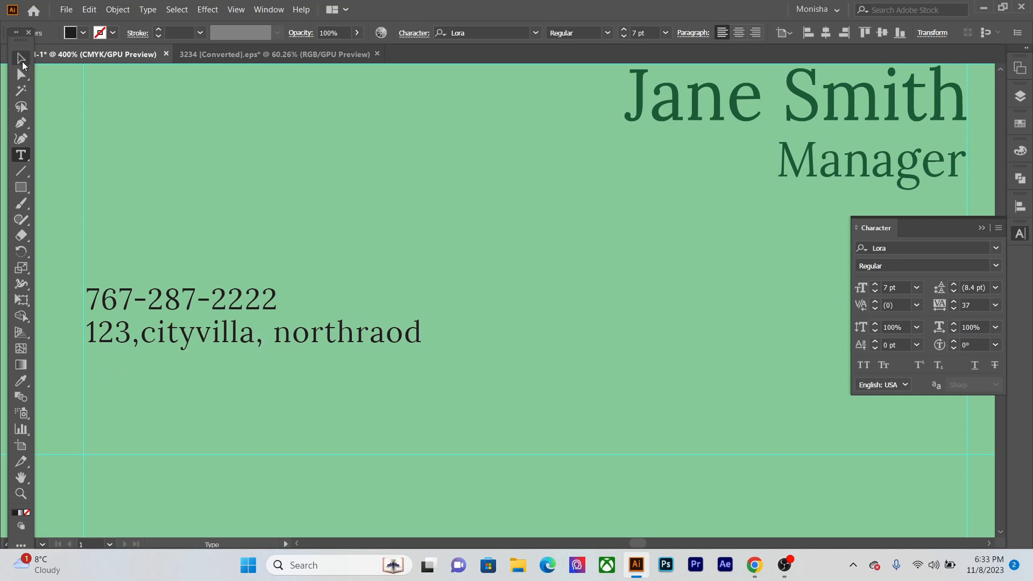
click(139, 337)
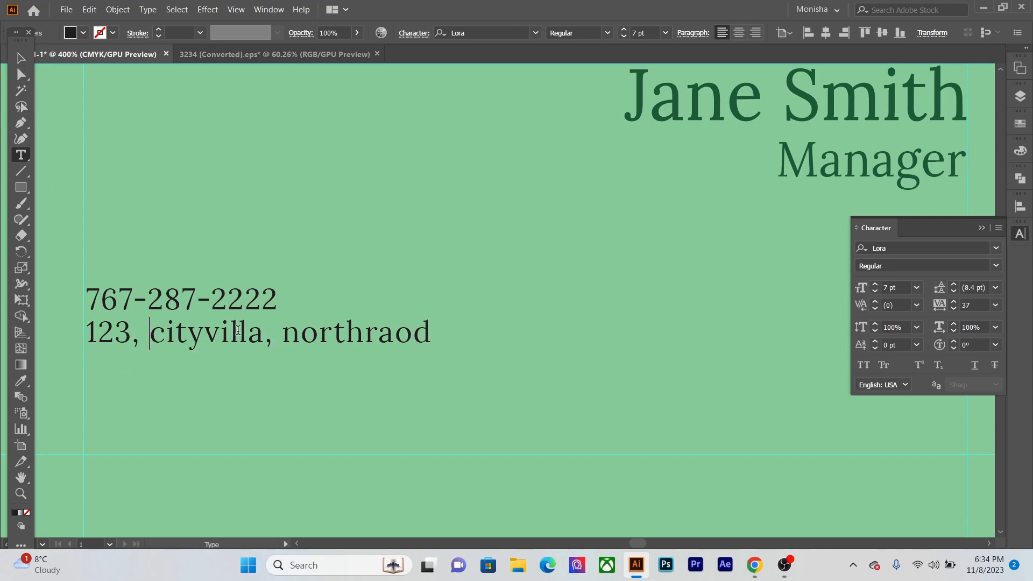
click(23, 58)
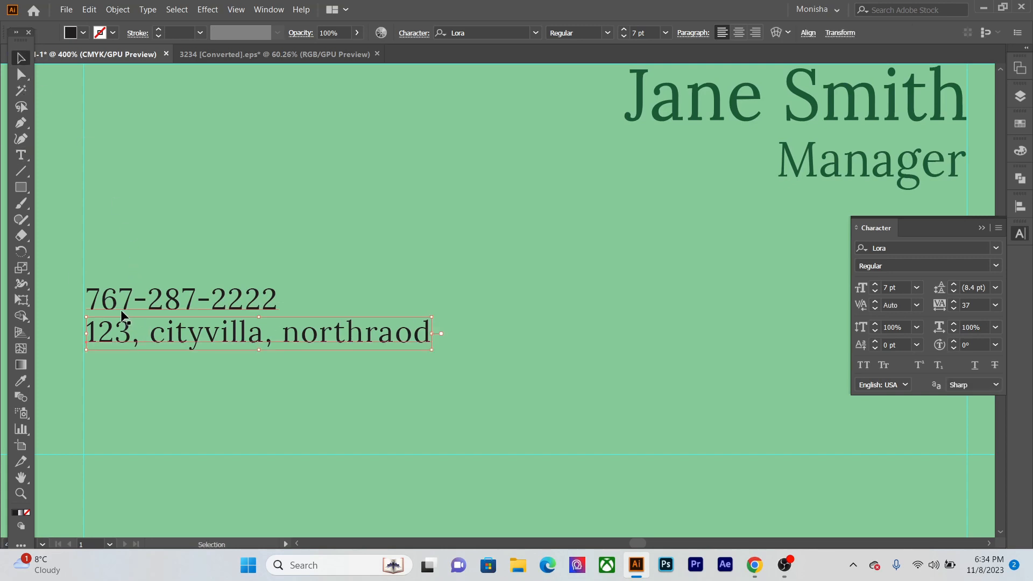
- Duplicate the address line below itself and replace the copy's text with "example.org"
drag(244, 337, 245, 375)
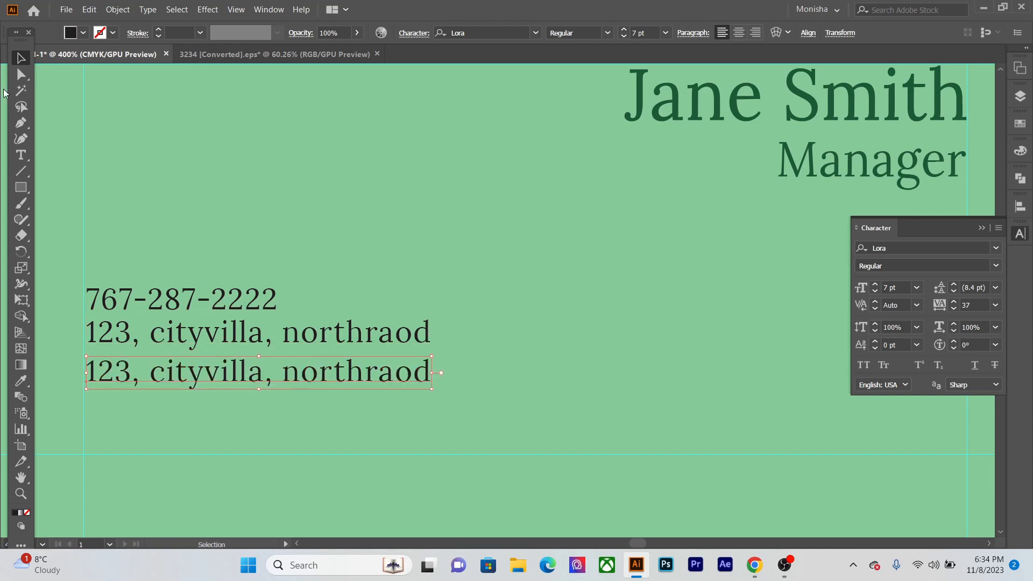
click(25, 157)
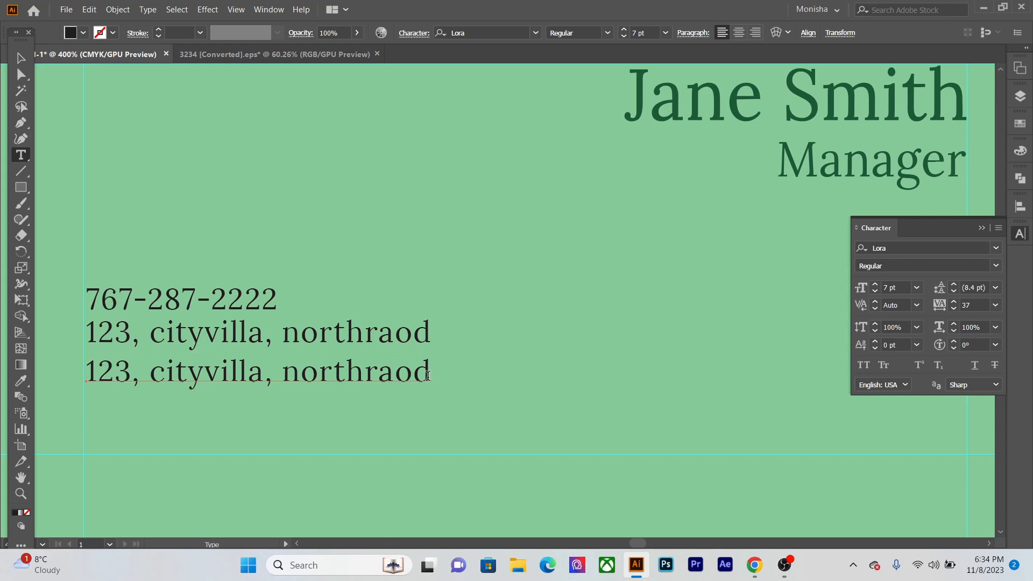
drag(427, 376, 83, 389)
text(examp)
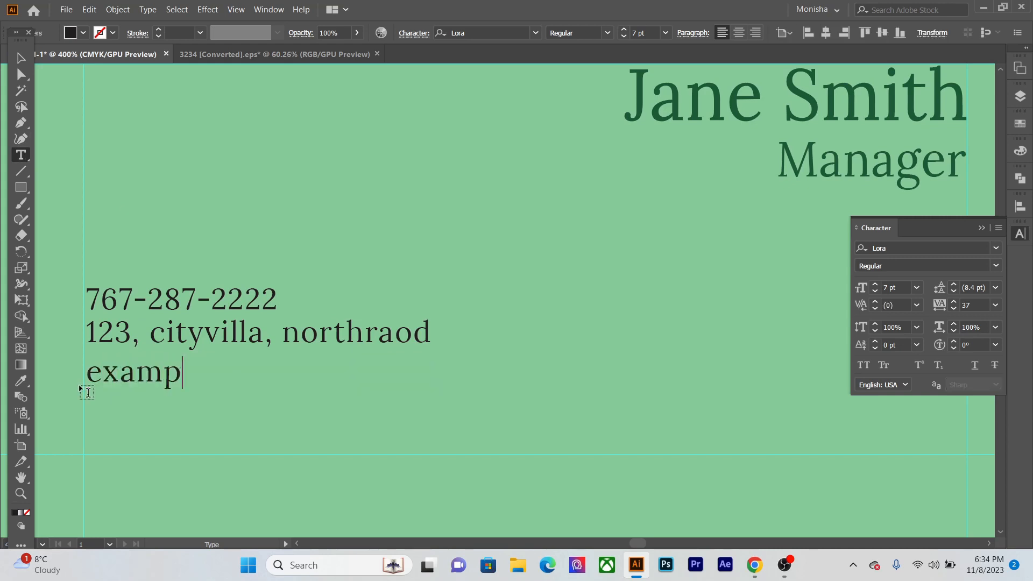
text(le.org)
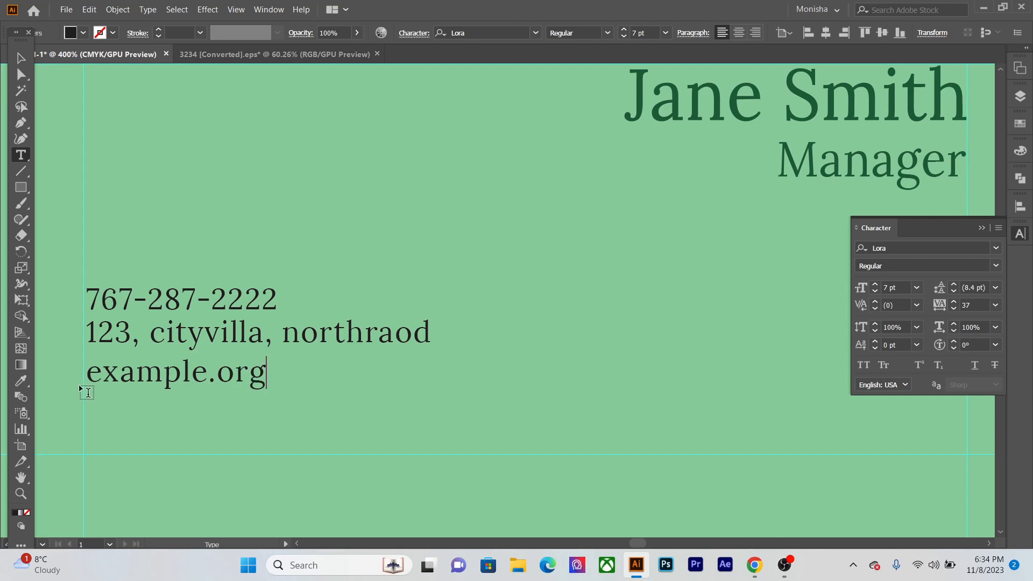
key(Escape)
- Fill the phone, address and website lines with the same dark green swatch as the name and "Manager" text
click(229, 297)
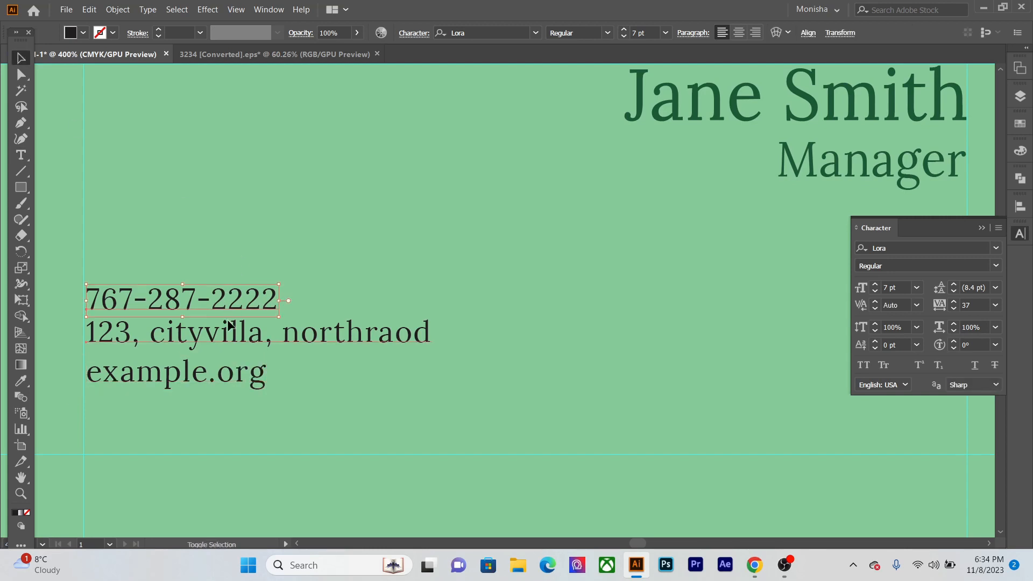
shift+click(229, 325)
shift+click(231, 377)
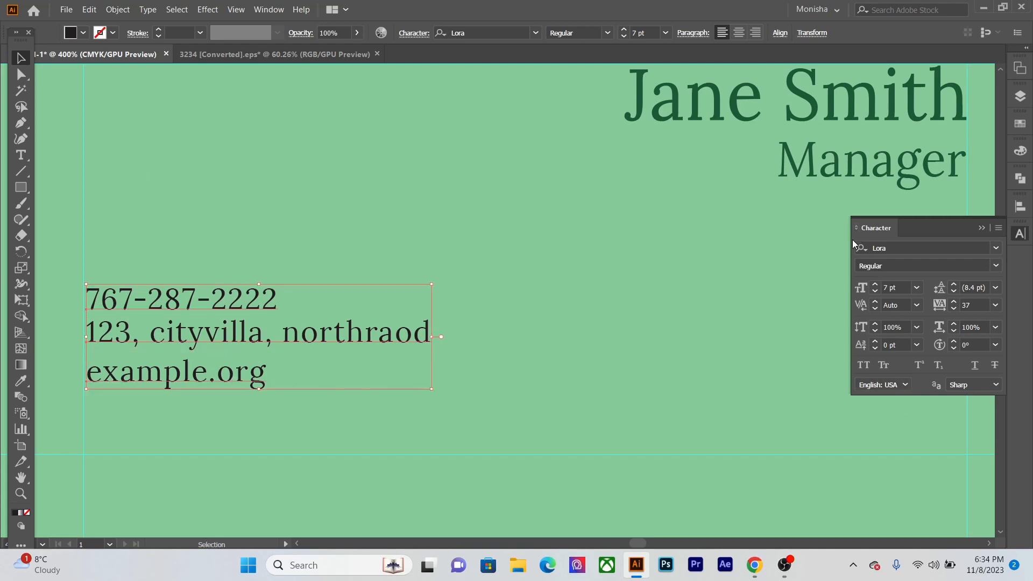
click(981, 228)
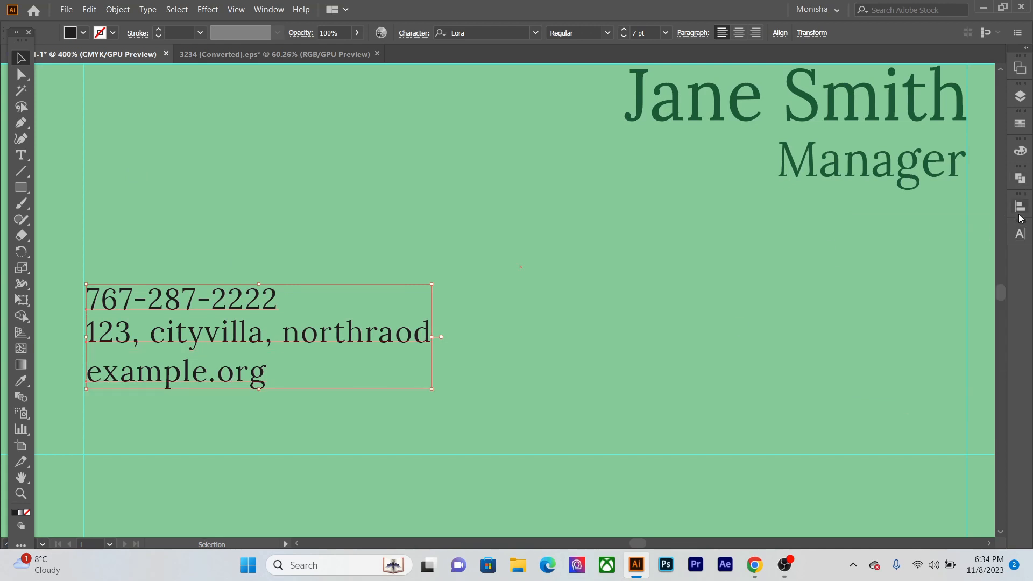
click(1021, 125)
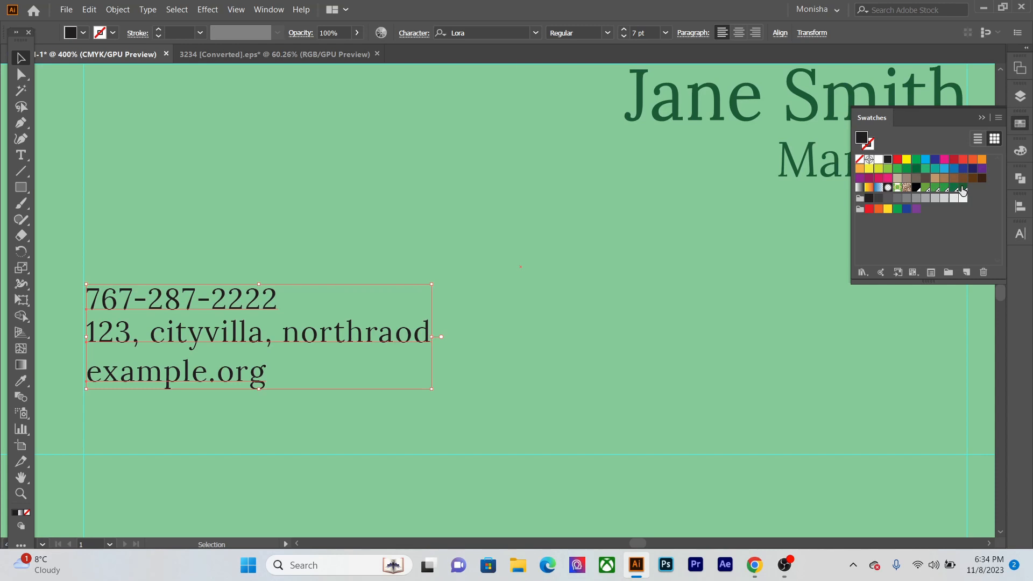
click(962, 188)
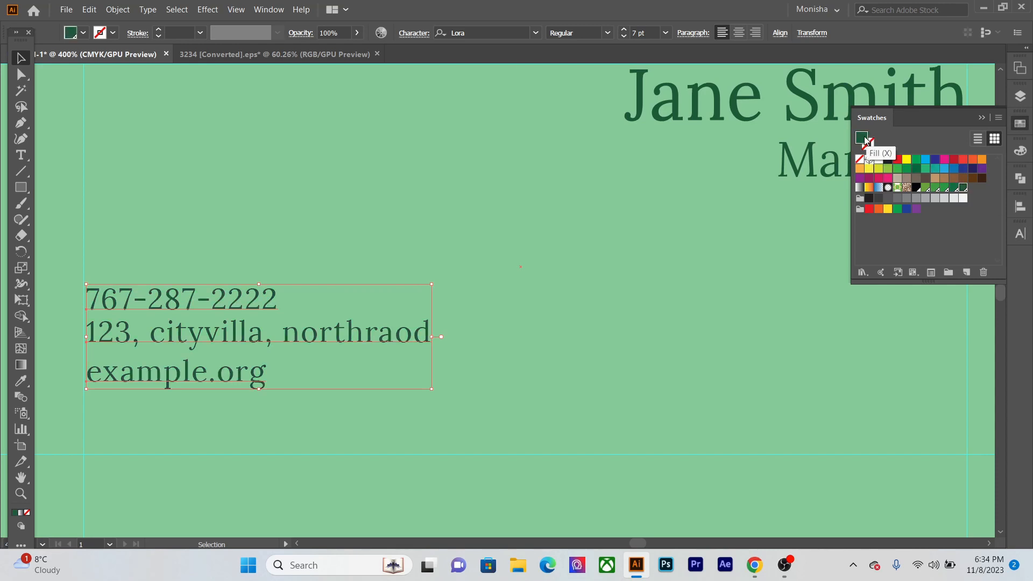
click(980, 118)
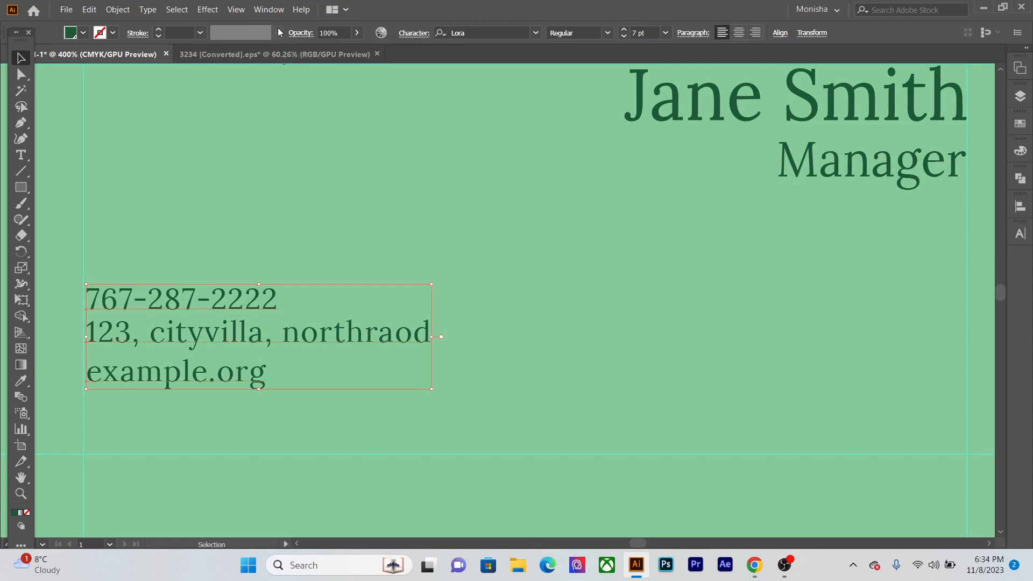
- Lighten the phone, address and website lines by setting their PANTONE 7483 C fill to a 75% tint
click(276, 12)
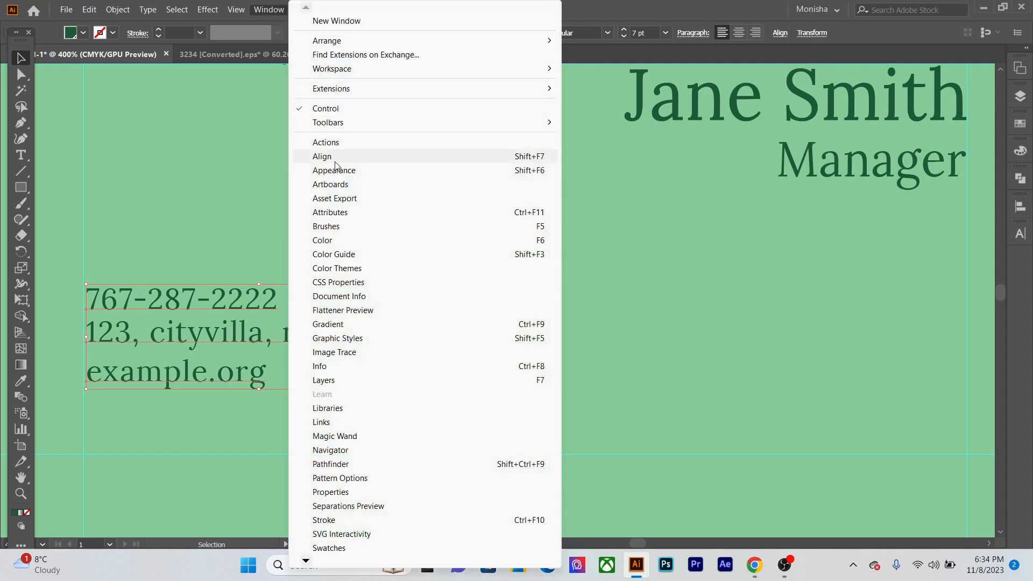
click(322, 240)
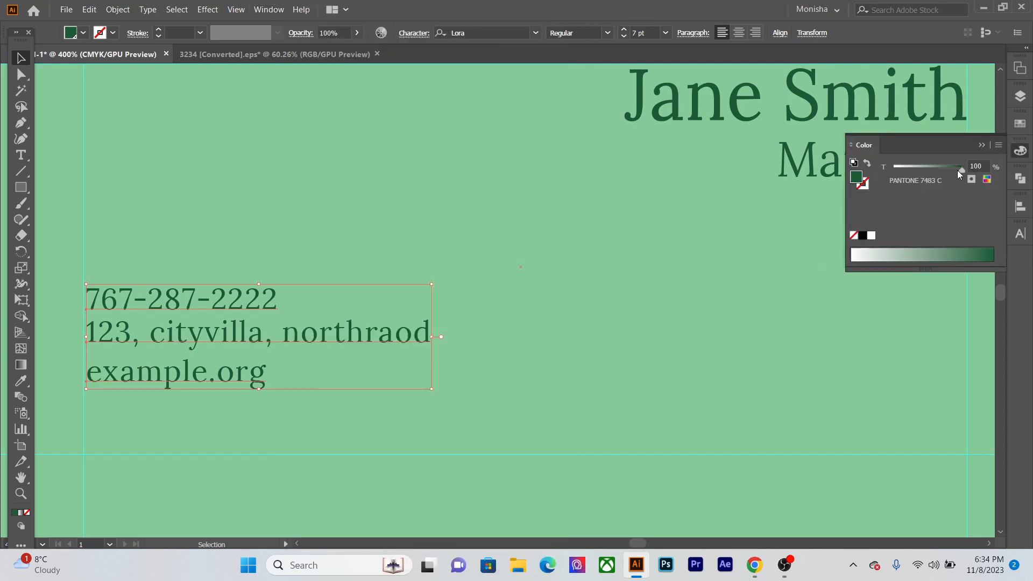
mouse_move(960, 170)
mouse_down()
mouse_move(930, 170)
mouse_move(945, 171)
mouse_up()
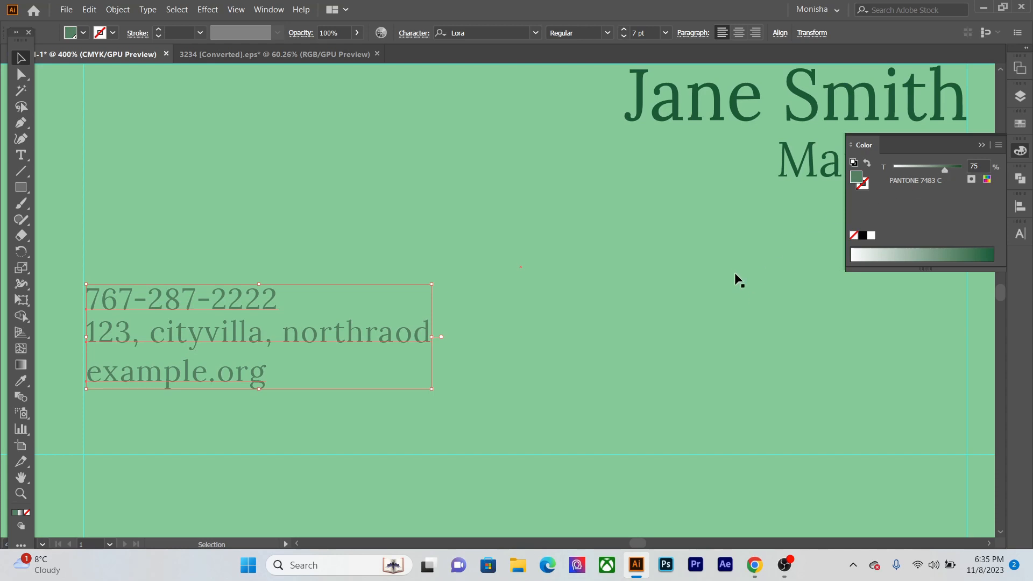
scroll(731, 271, down, 1)
drag(580, 285, 441, 298)
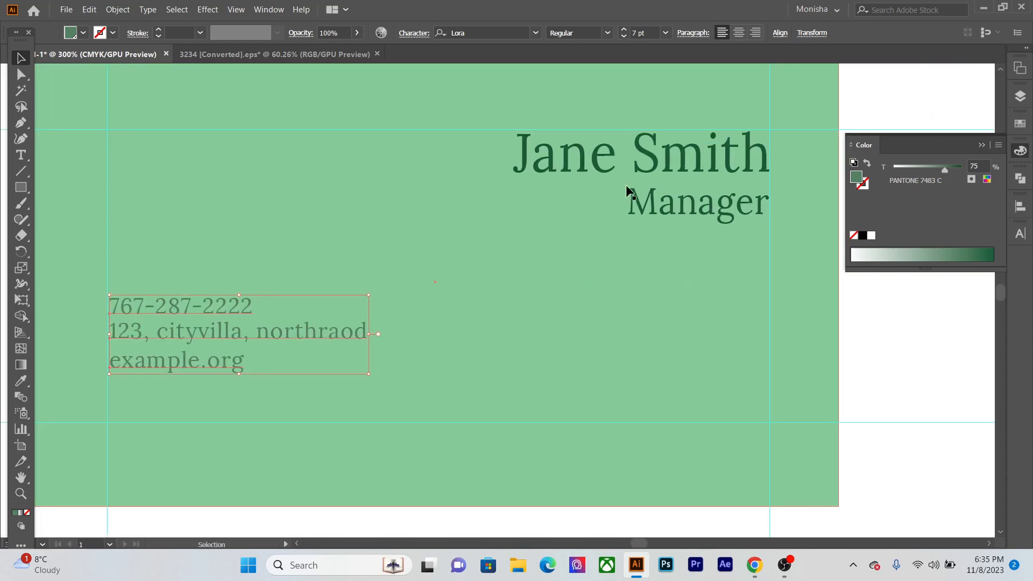
- Change the back card's background rectangle fill from light green to white
click(612, 296)
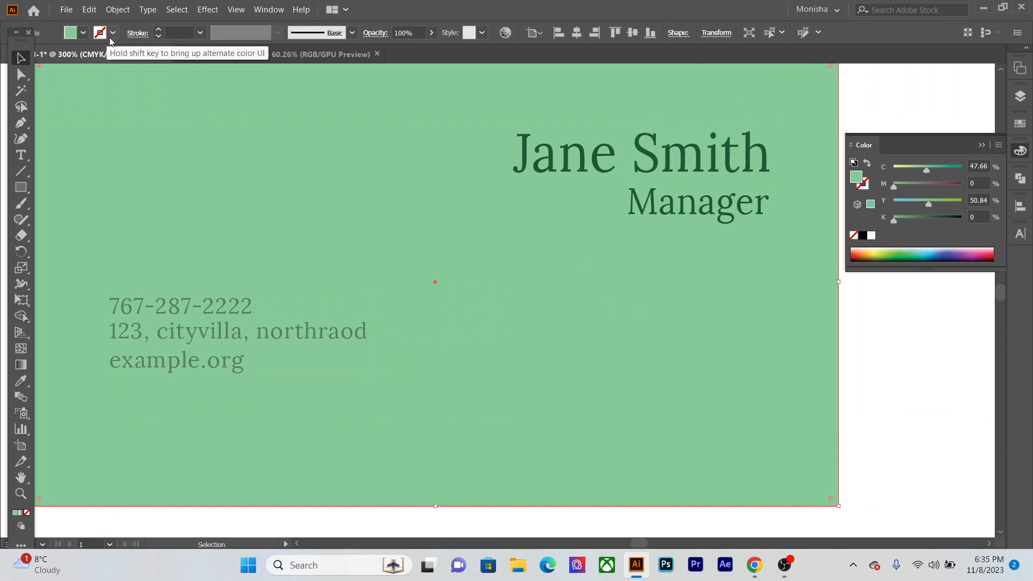
click(83, 34)
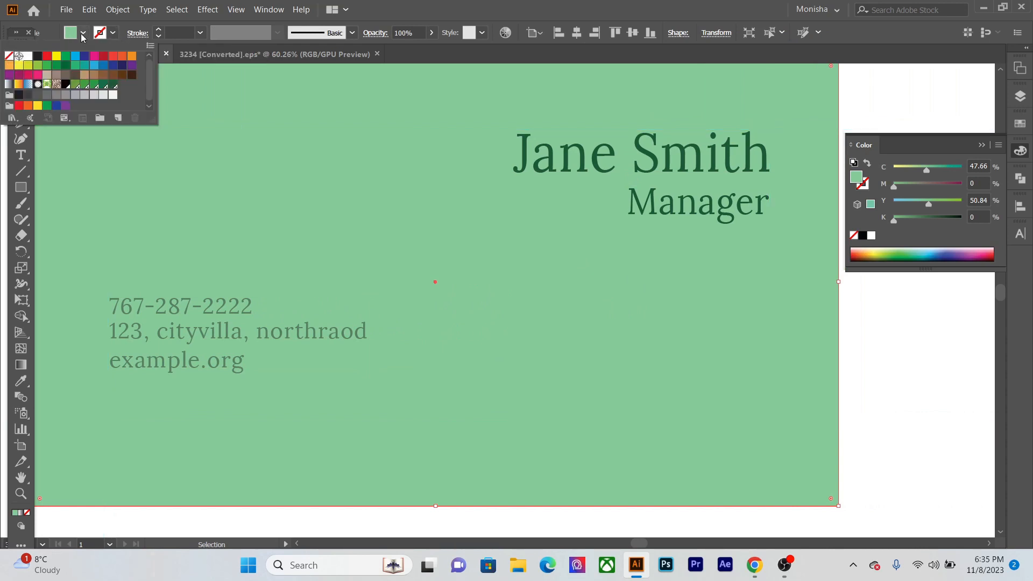
click(28, 56)
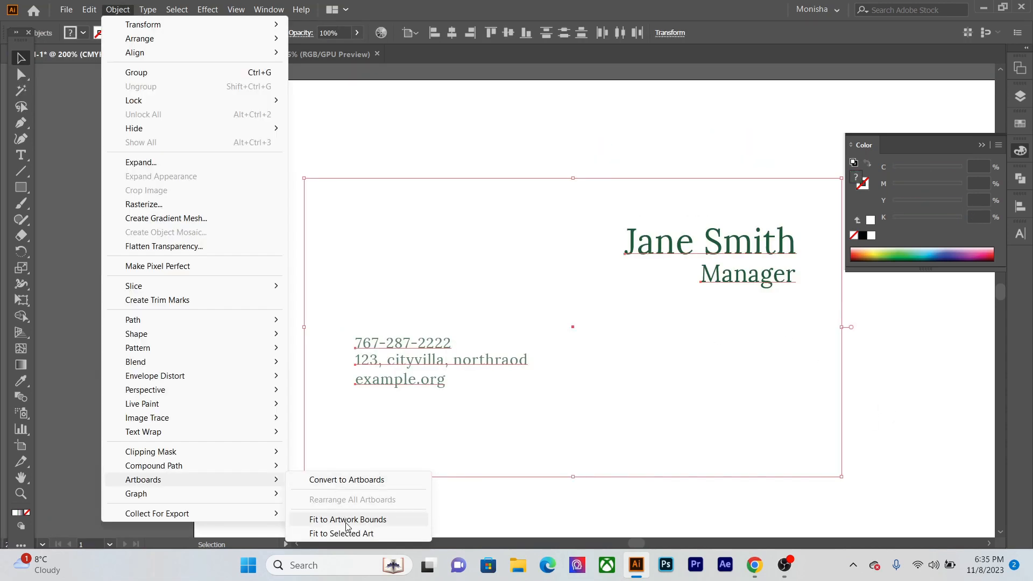
click(346, 521)
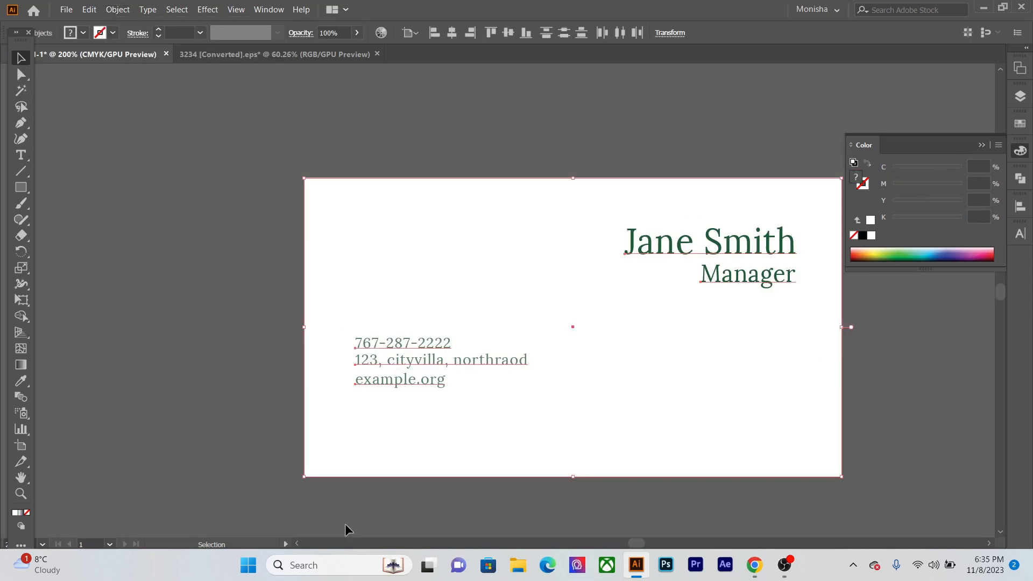
click(213, 435)
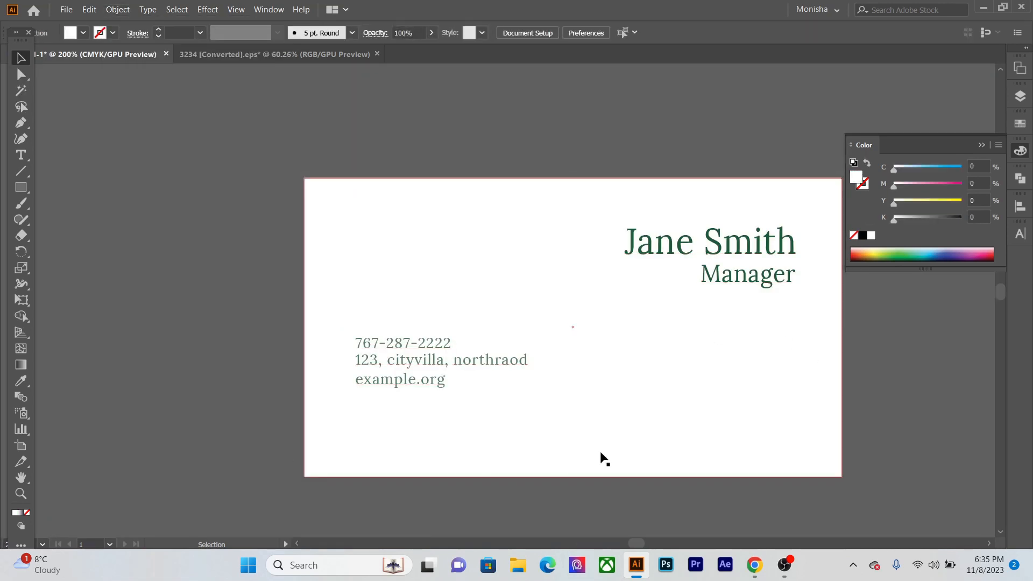
drag(438, 370, 362, 357)
click(982, 146)
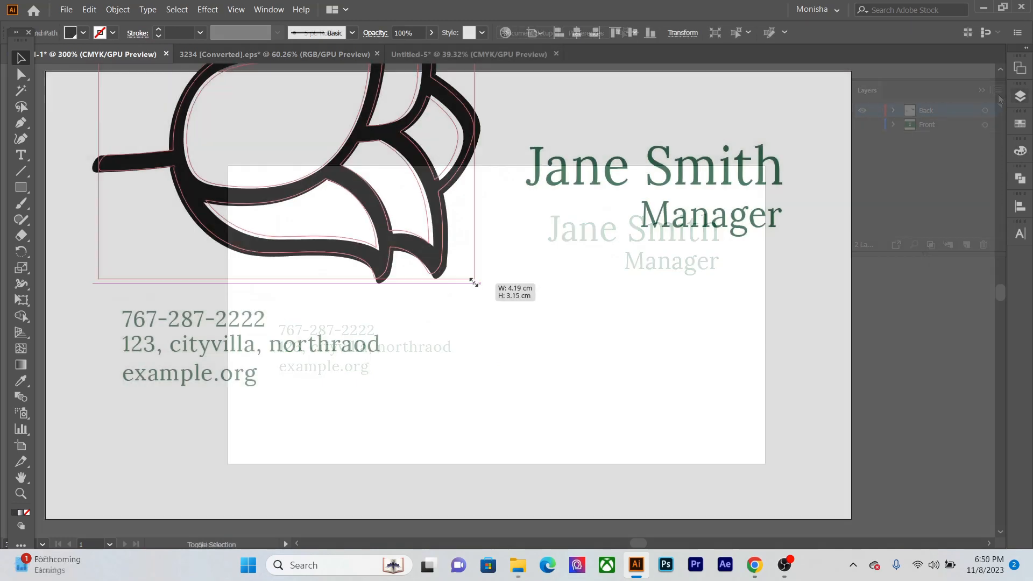
- Fill the sideways rose outline with the dark green PANTONE 7483 C swatch and reduce its tint to 53%
drag(473, 279, 407, 241)
drag(398, 326, 403, 411)
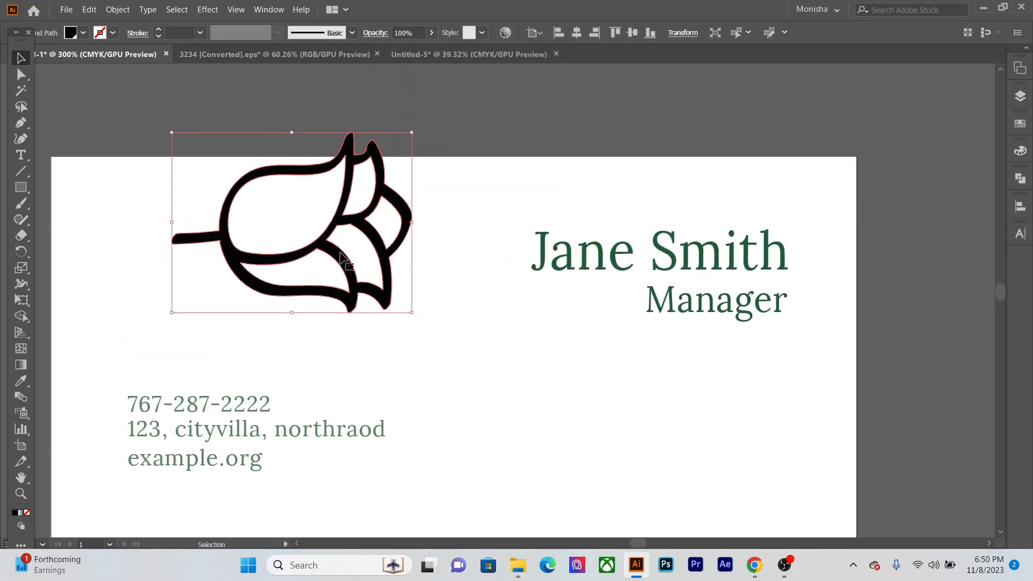
click(1020, 124)
click(962, 187)
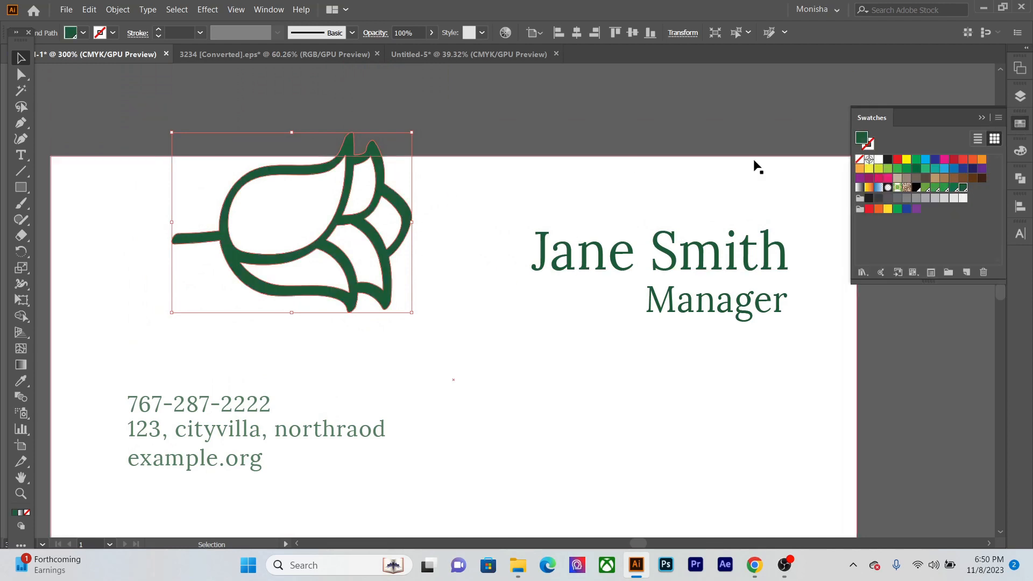
click(264, 9)
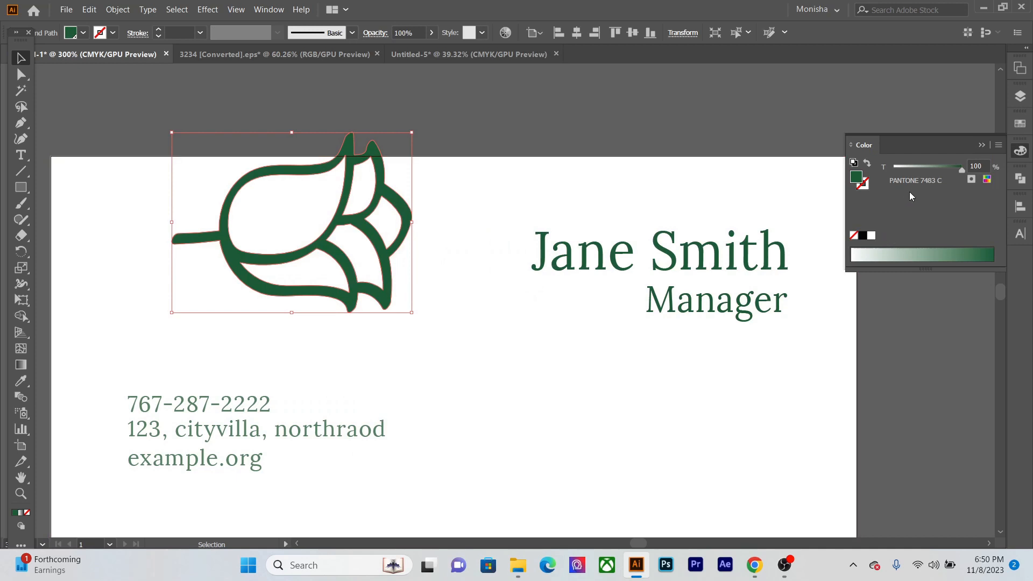
drag(957, 172, 927, 172)
- Move the rose toward the card's upper middle and enlarge it proportionally so it extends beyond the card's top edge
drag(361, 202, 532, 165)
key(ctrl+z)
drag(346, 208, 466, 160)
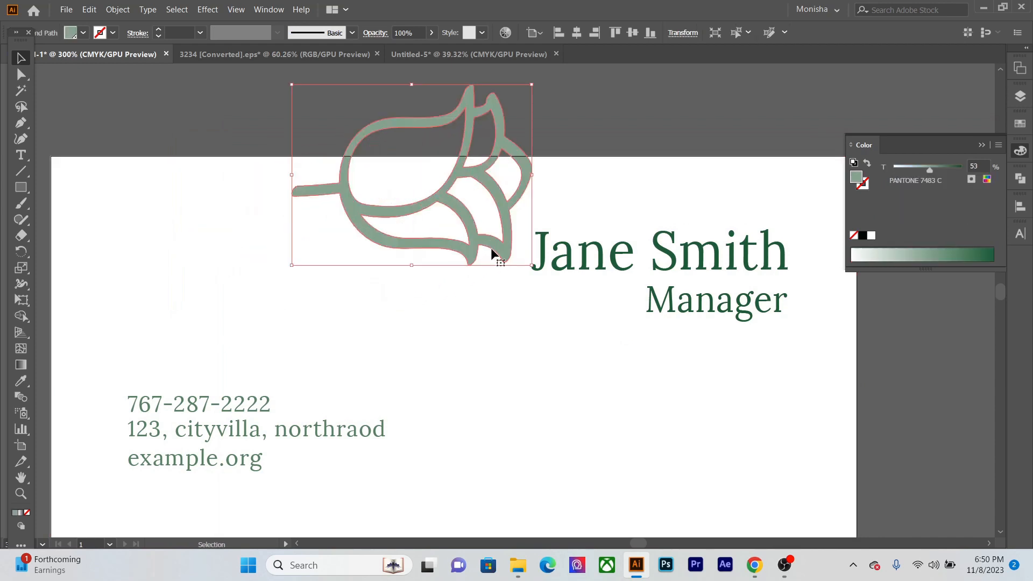
drag(529, 263, 671, 371)
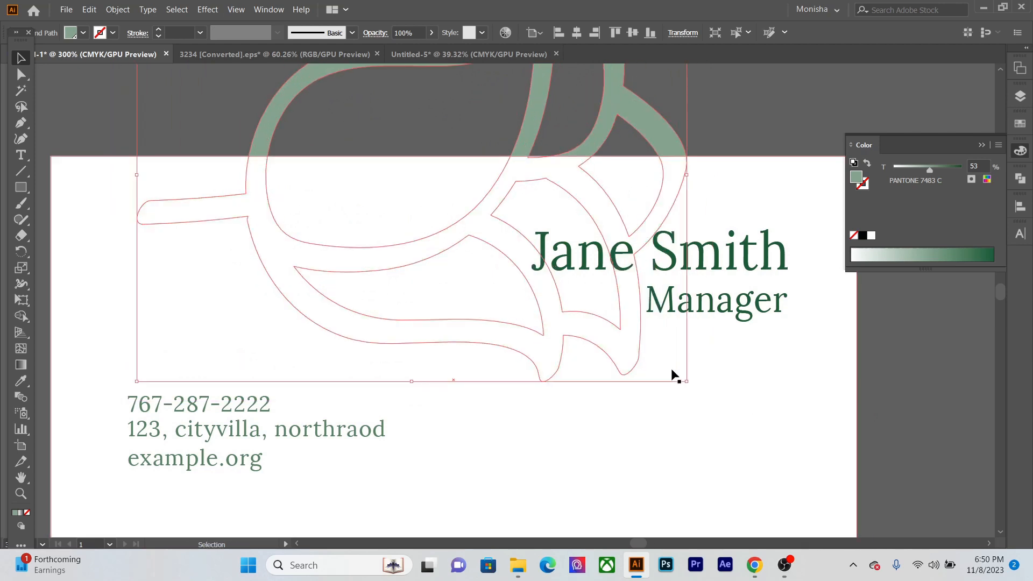
drag(672, 370, 672, 371)
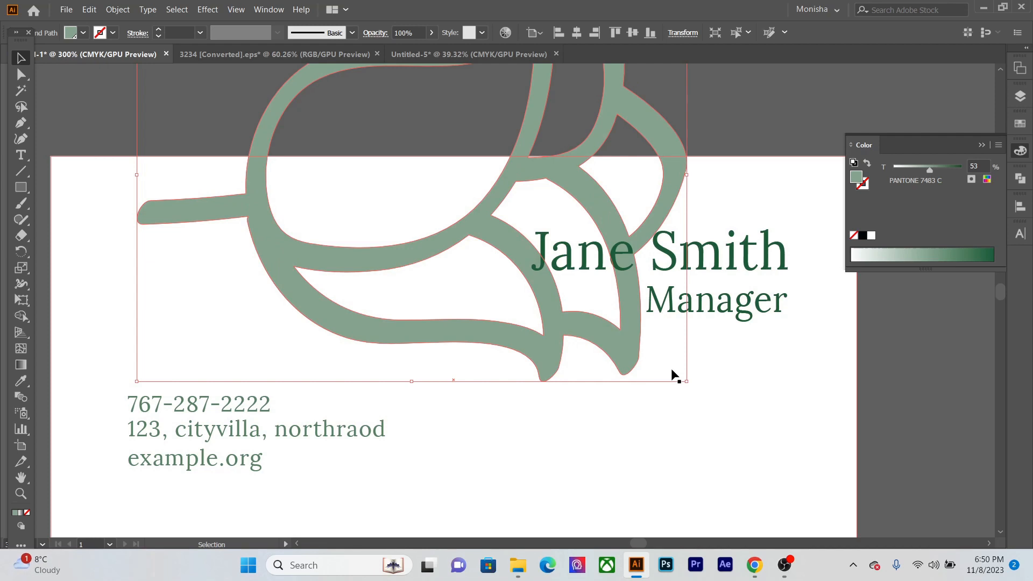
- Reduce the large rose's opacity to 26% to make it a faint watermark
click(431, 33)
drag(431, 49, 393, 50)
click(751, 128)
scroll(751, 123, down, 1)
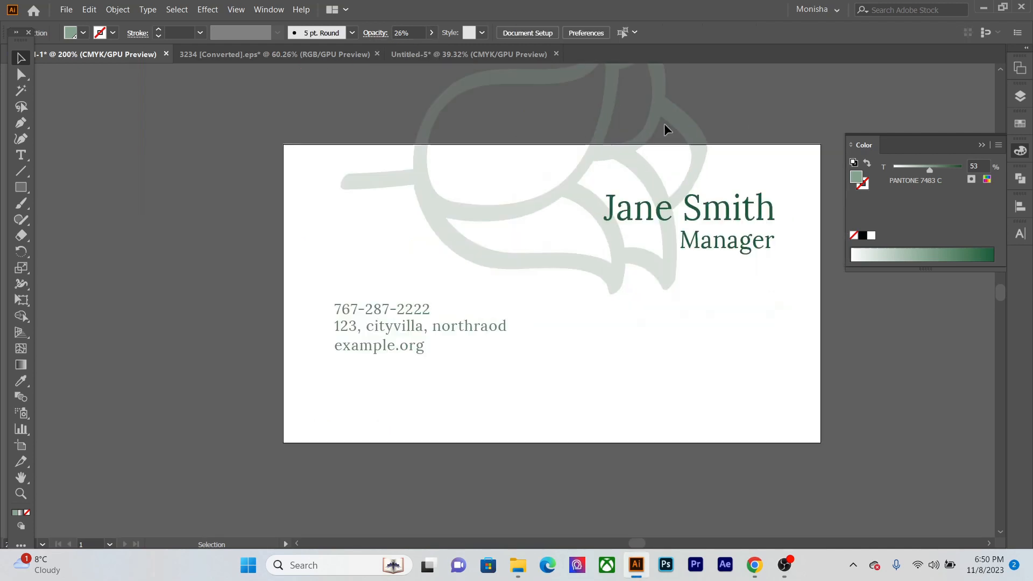
- Duplicate the faint rose over the card's bottom edge, rotate the copy 180°, and shift it slightly toward the card's center
drag(601, 130, 547, 441)
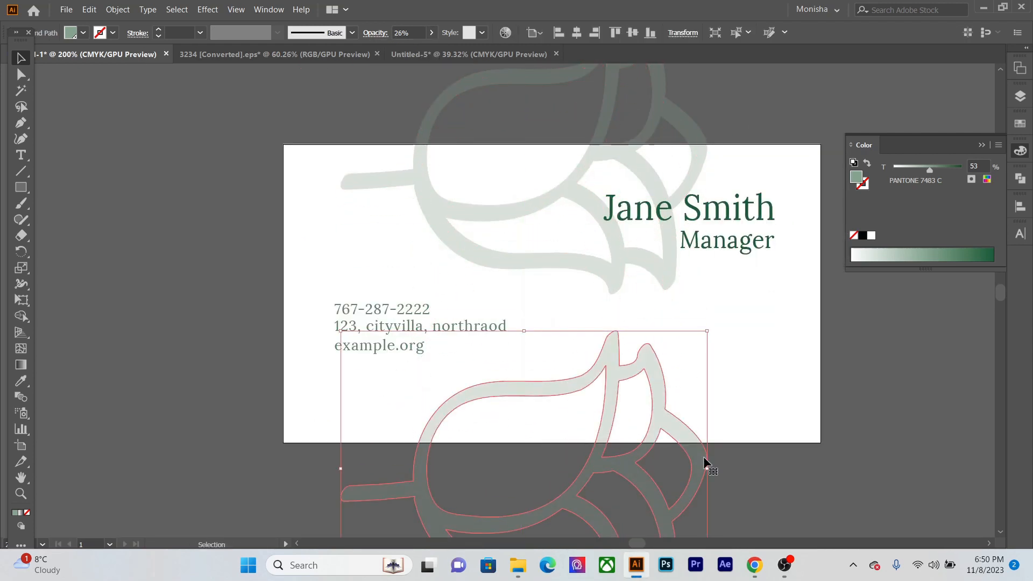
drag(714, 472, 232, 431)
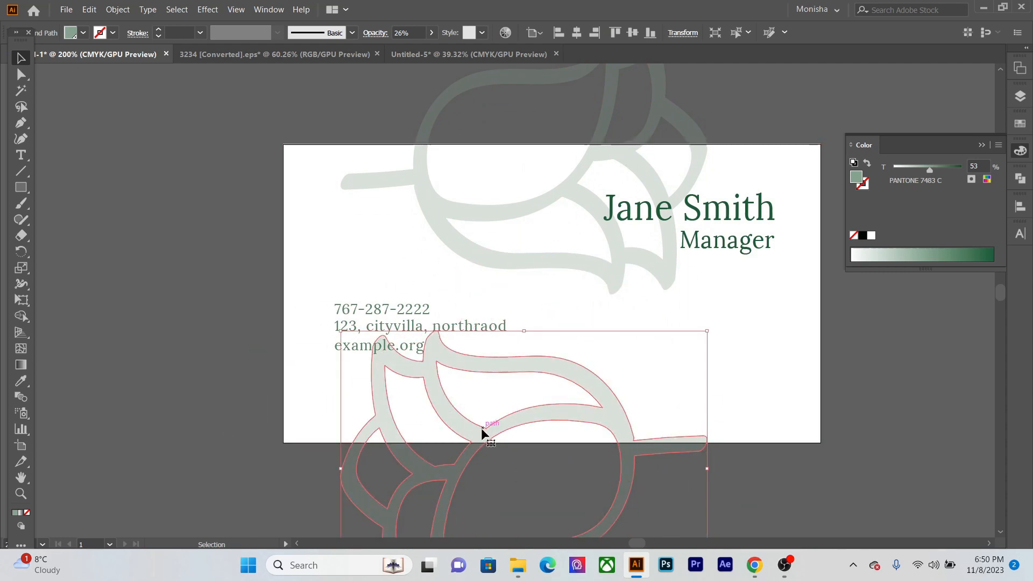
drag(481, 428, 512, 420)
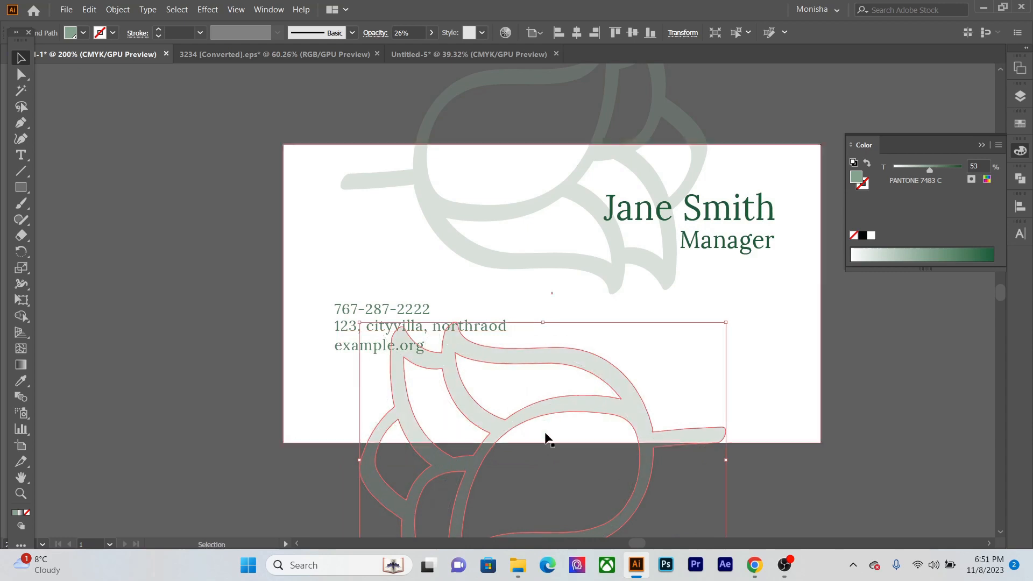
click(985, 421)
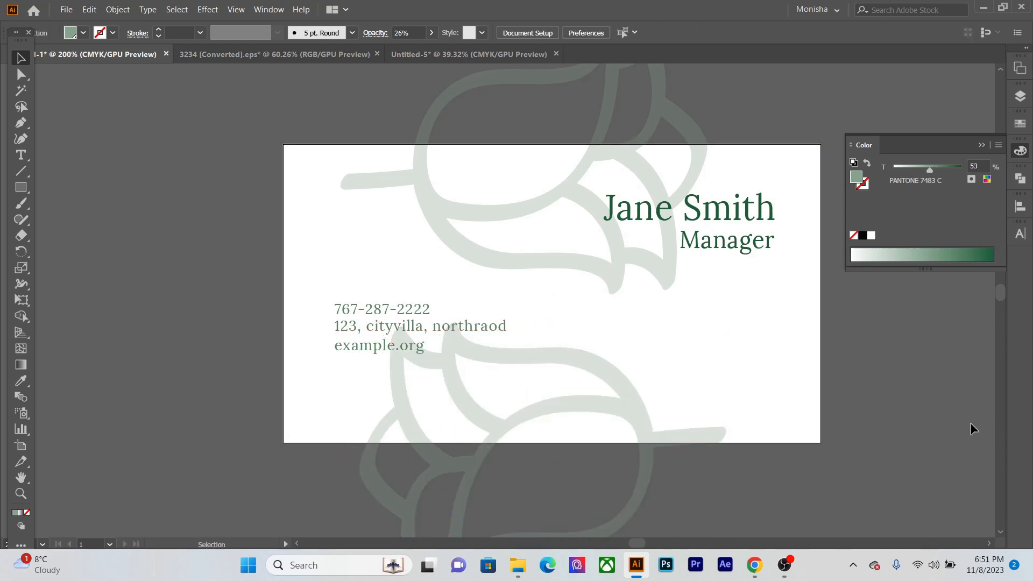
- Draw a rectangle exactly covering the back card, on top of all its artwork
key(m)
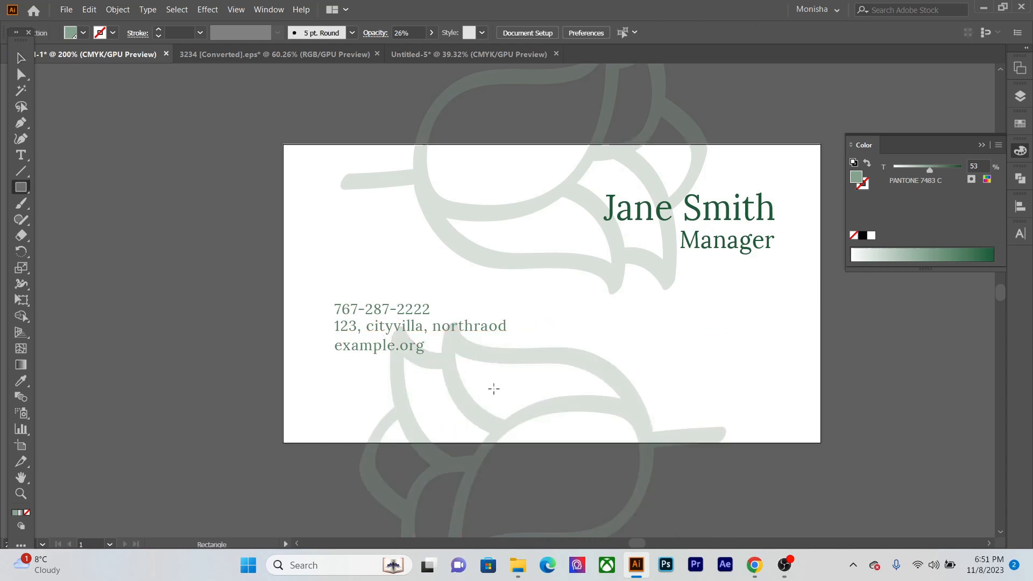
key(v)
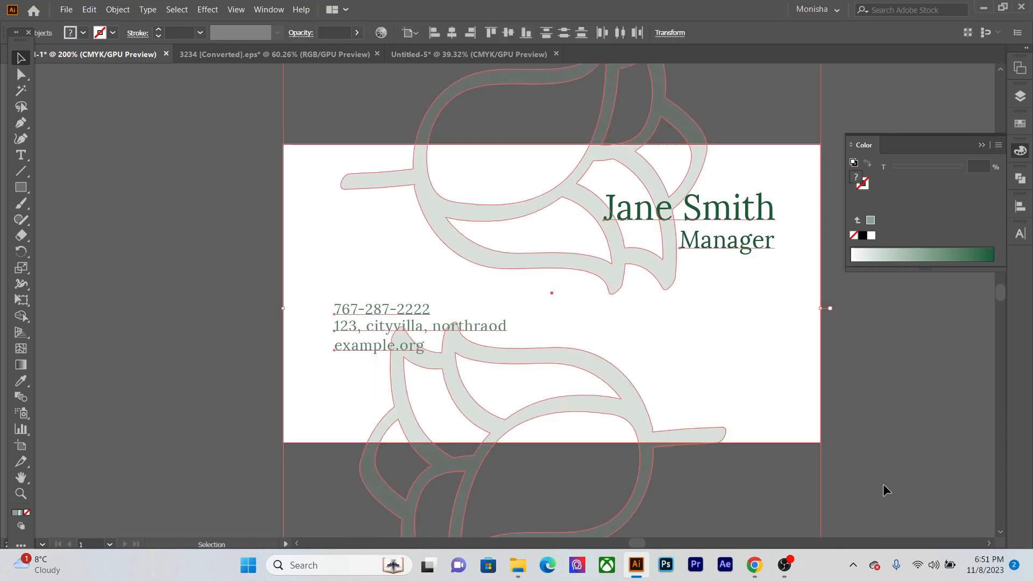
key(ctrl+a)
click(899, 462)
key(m)
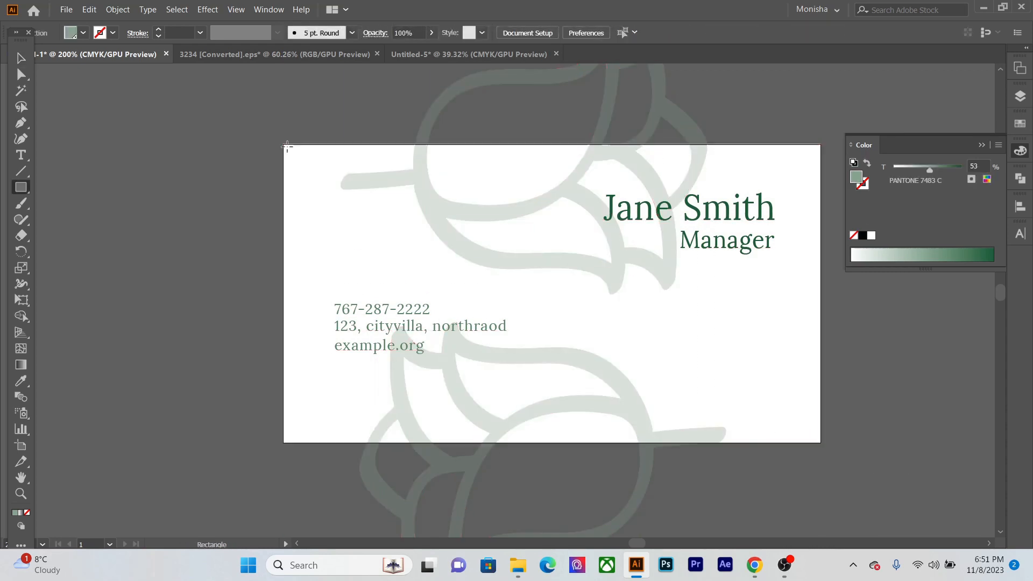
drag(281, 145, 820, 442)
- Make a clipping mask from the covering rectangle and all the back artwork to trim the roses at the card's edges
key(v)
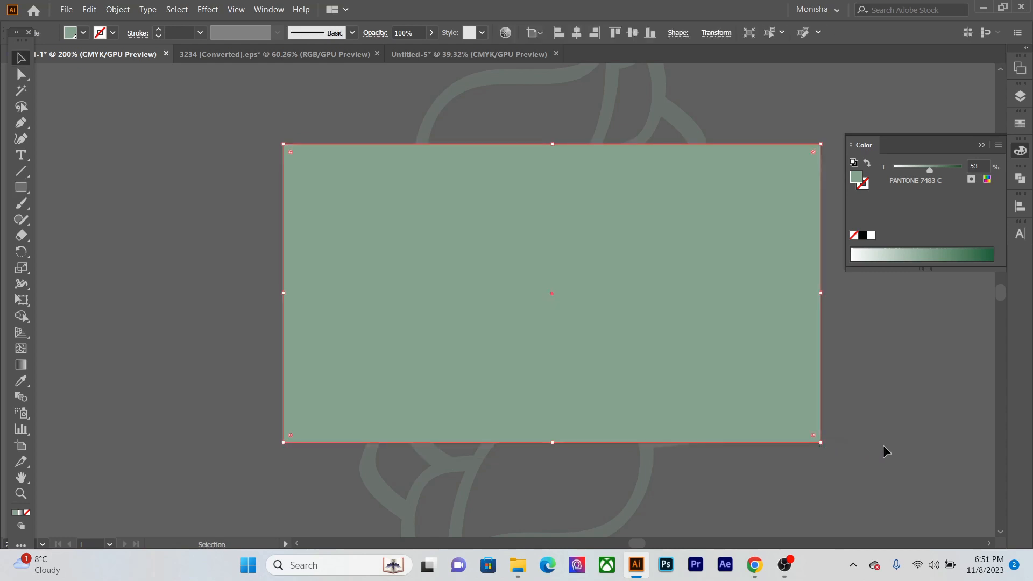
key(ctrl+a)
key(ctrl+7)
click(855, 467)
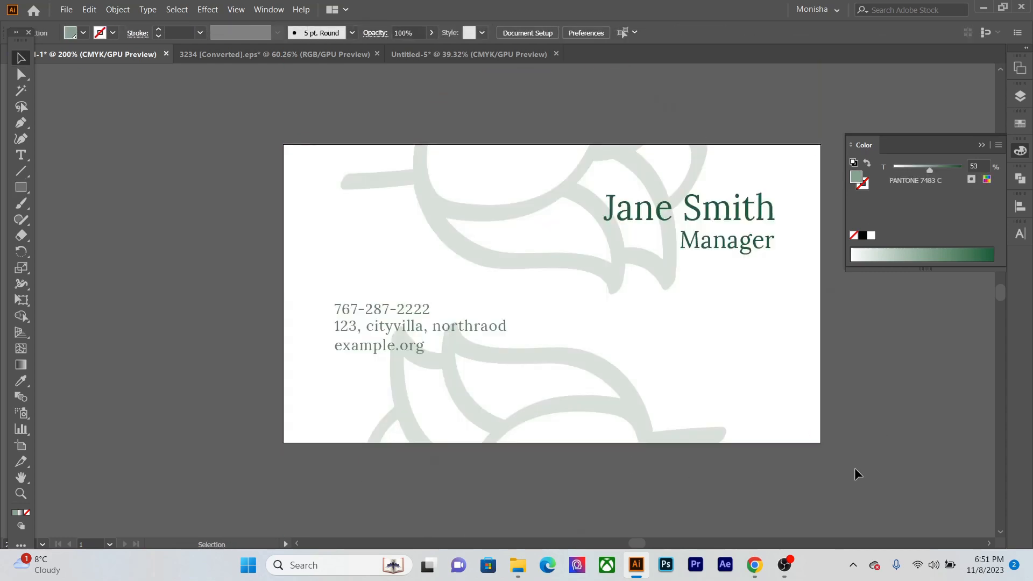
key(ctrl+0)
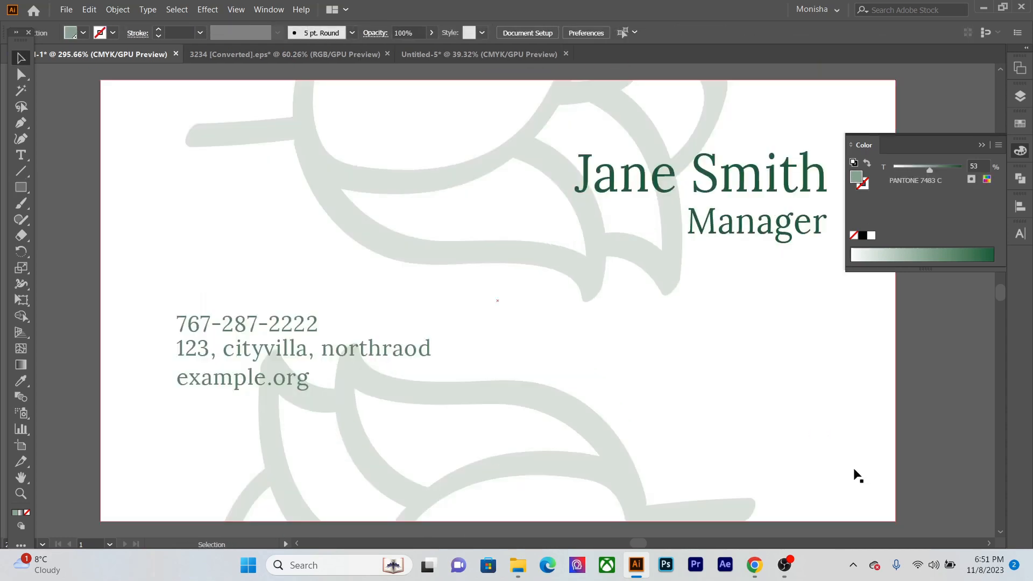
click(980, 146)
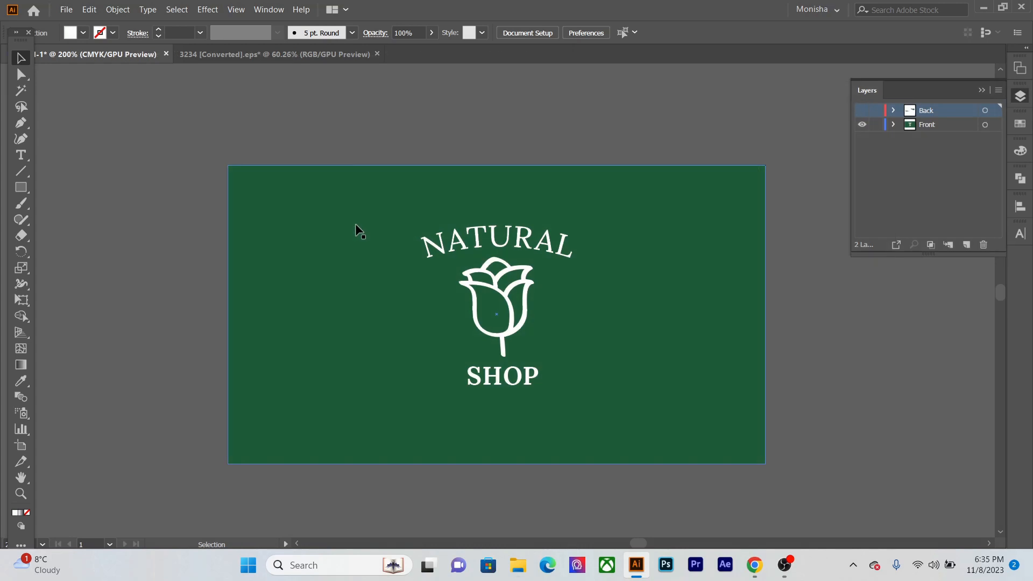
- Review the card's dark green front with the NATURAL rose SHOP logo in full-screen view
key(ctrl+0)
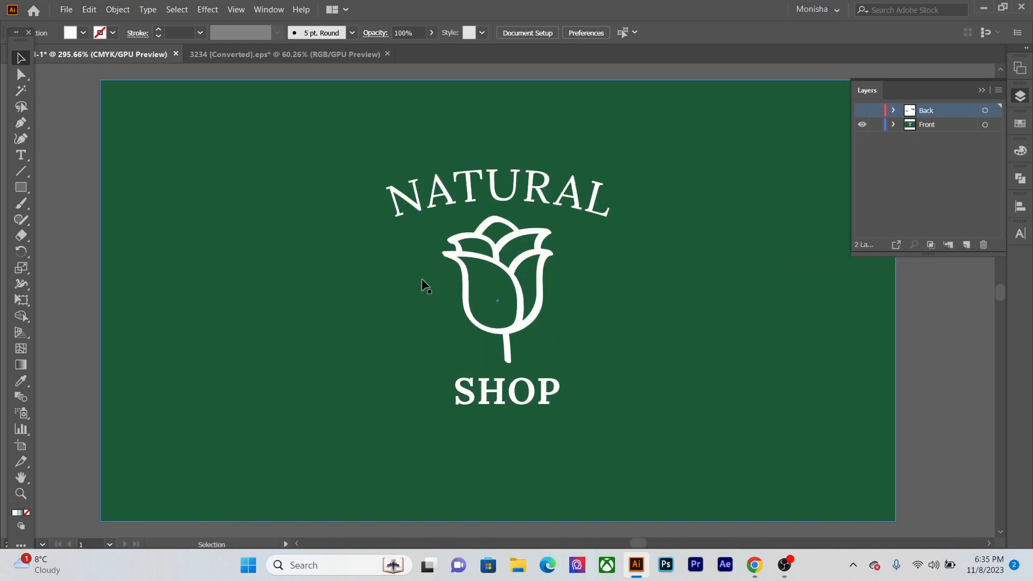
click(130, 214)
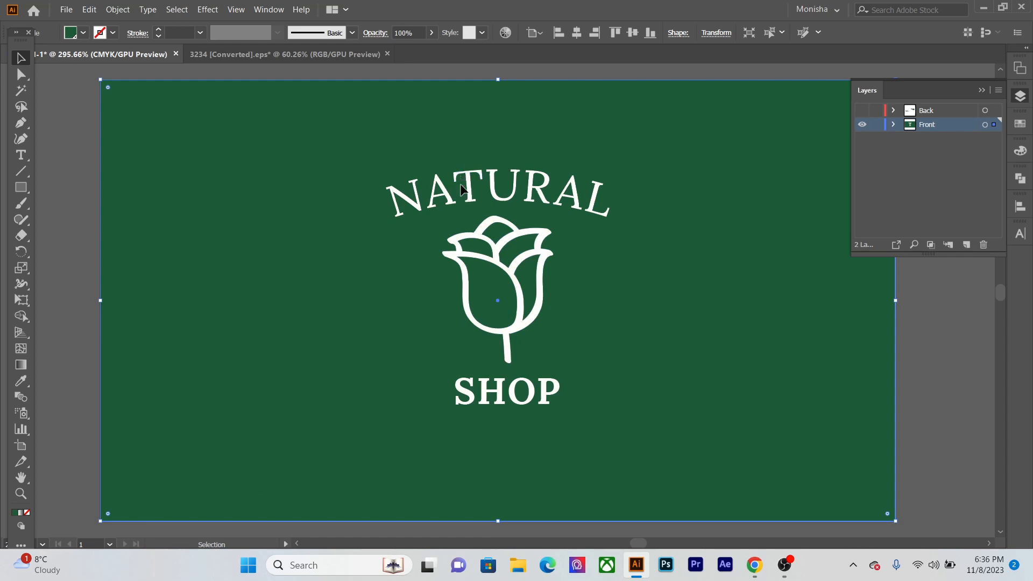
shift+click(503, 263)
click(499, 195)
key(f)
key(f)
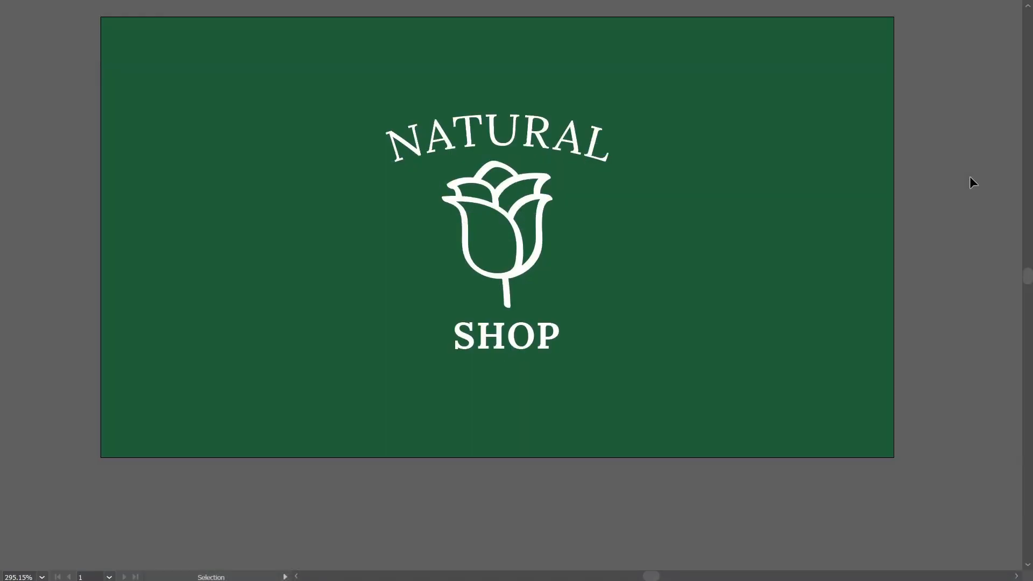
key(ctrl+0)
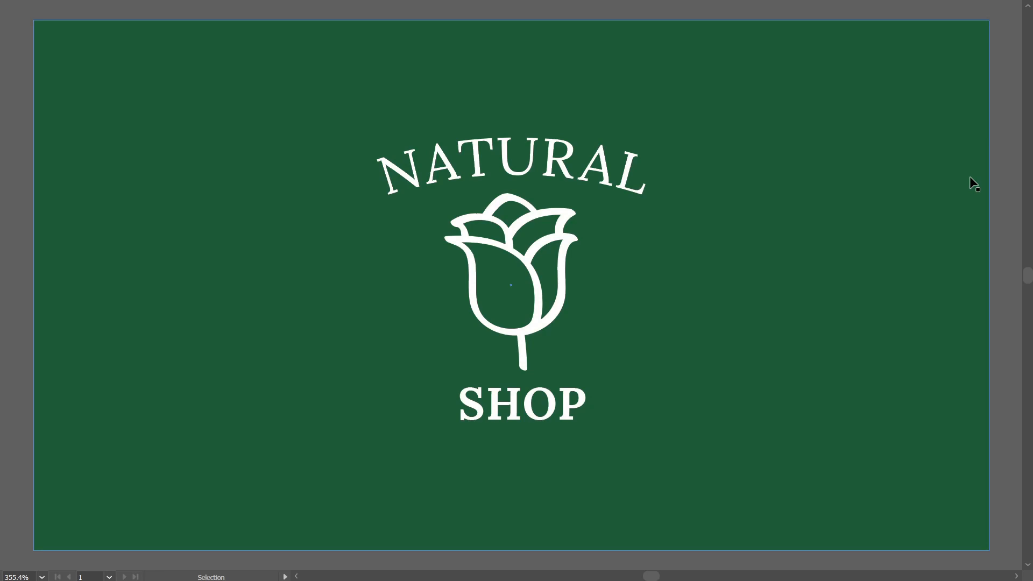
key(ctrl+0)
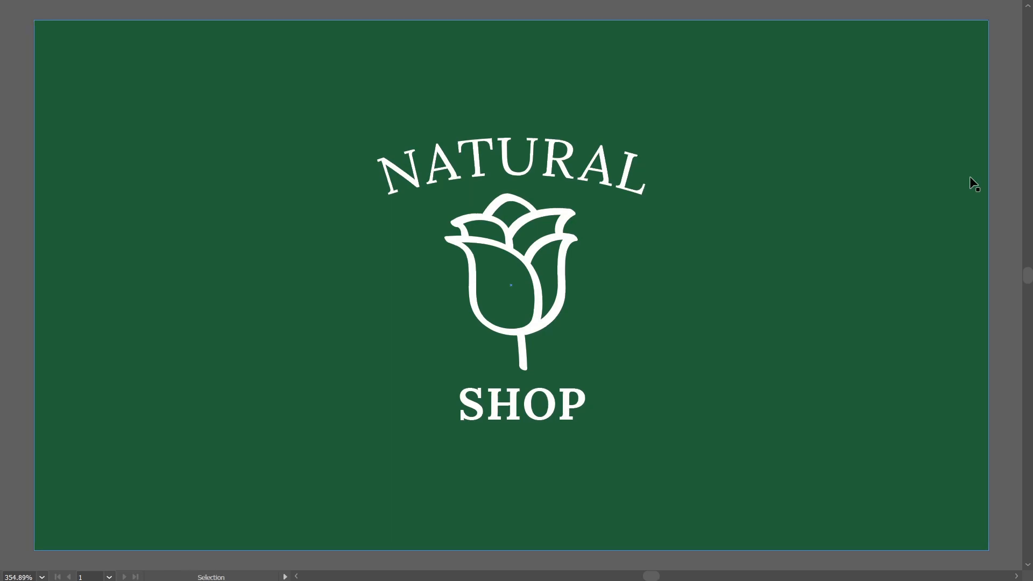
key(f)
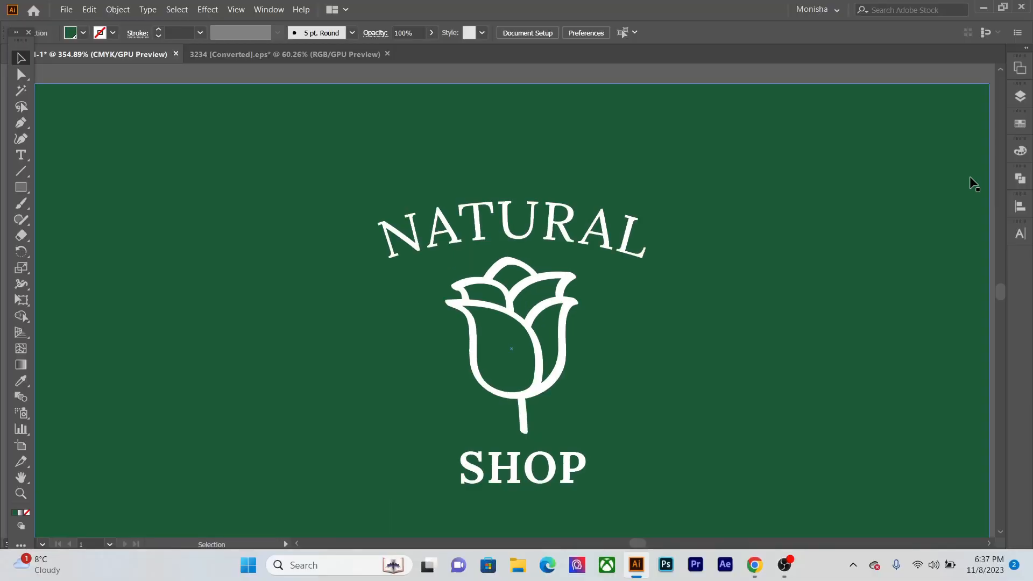
key(f)
- Review the card's white back with its contact details and faint roses in full-screen view
key(f)
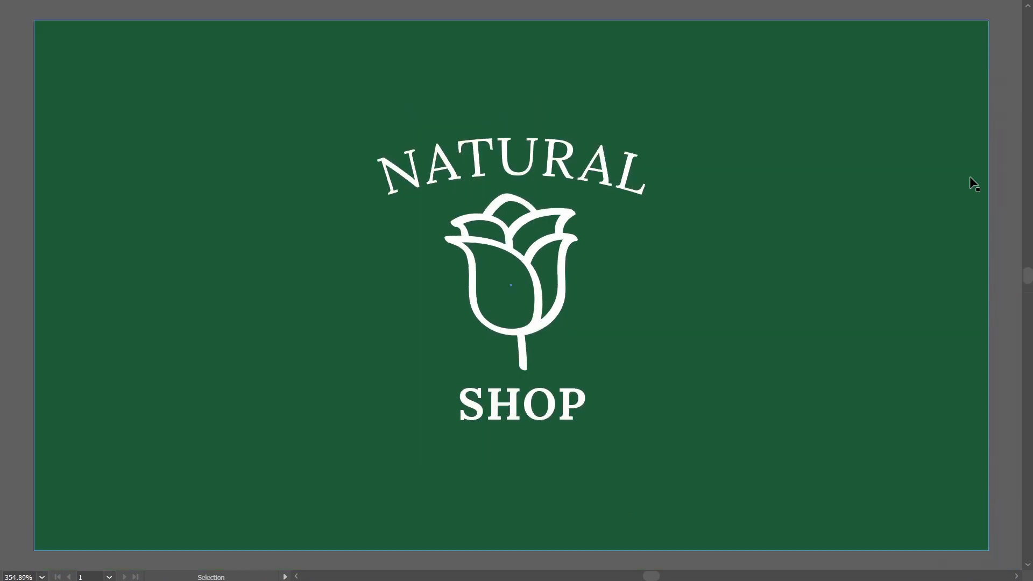
key(f)
key(ctrl+0)
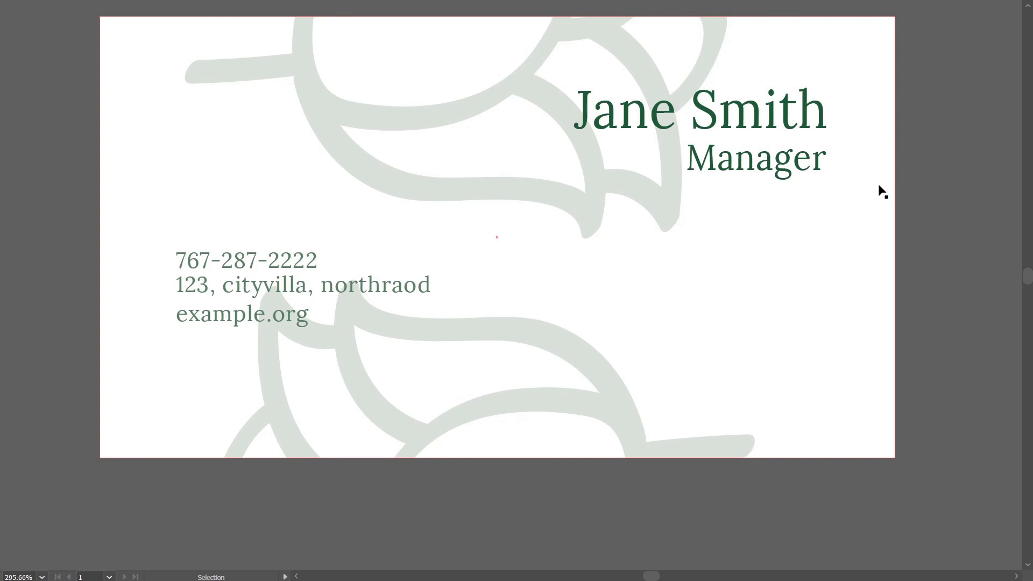
key(f)
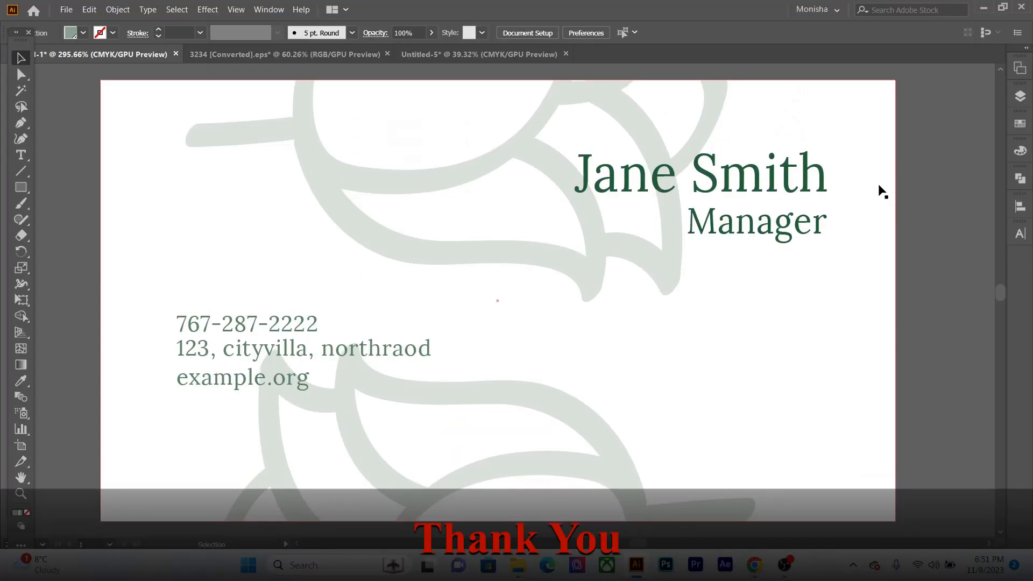
key(f)
key(f)
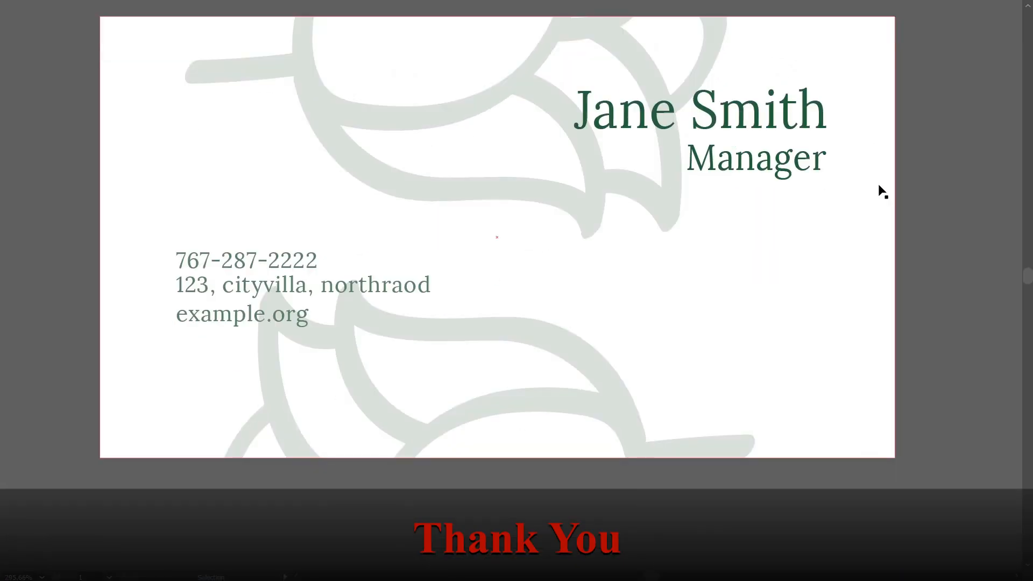